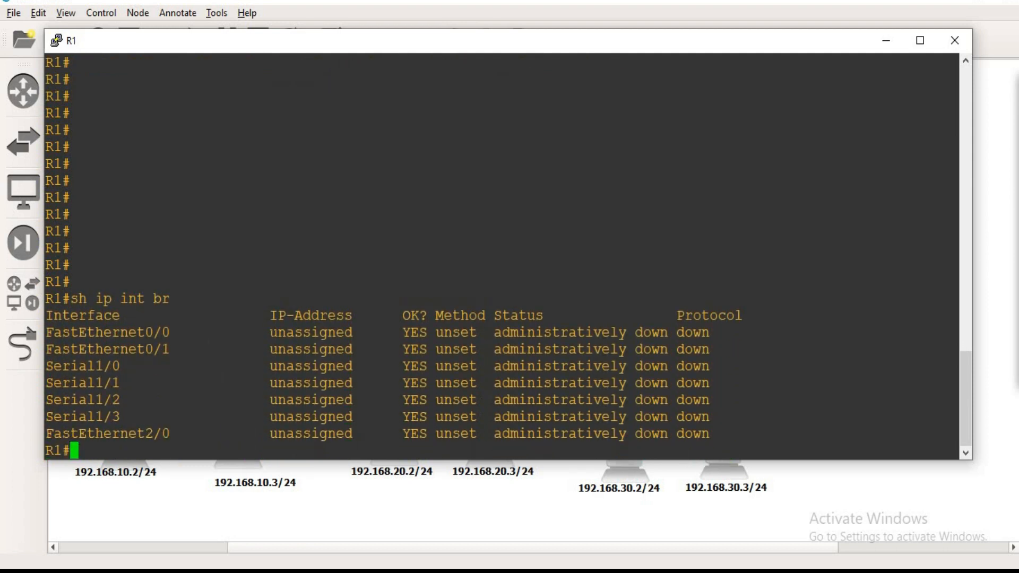
Step: Enter global configuration mode on R1 and select interface FastEthernet0/0 for configuration
left_click_drag(262, 332, 361, 434)
left_click(229, 450)
type("conf t")
key("Return")
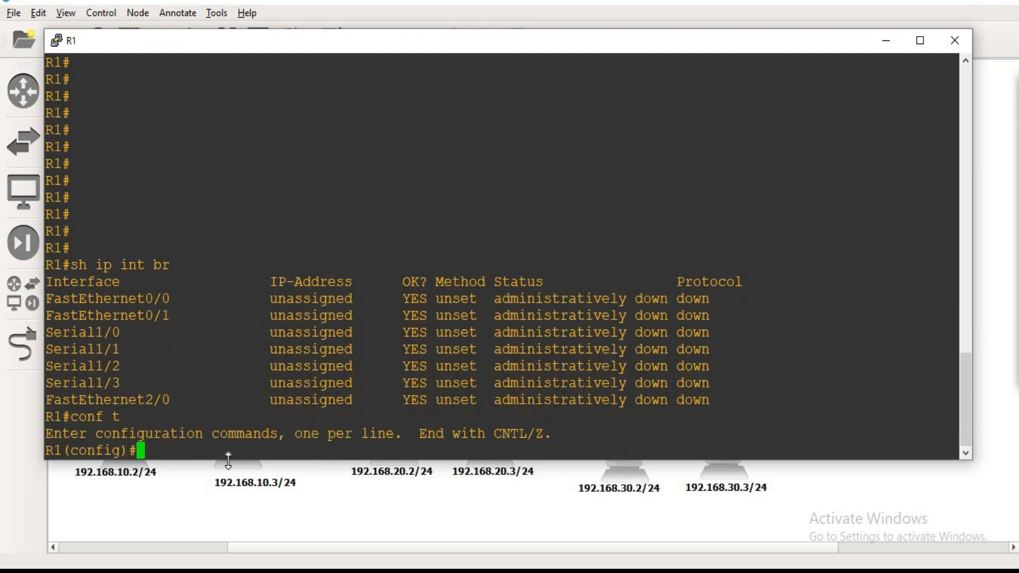
type("int f0/0")
key("Return")
key("Return")
Step: Assign IP address 192.168.10.1 with subnet mask 255.255.255.0 to R1's FastEthernet0/0 interface
type("ip add 1")
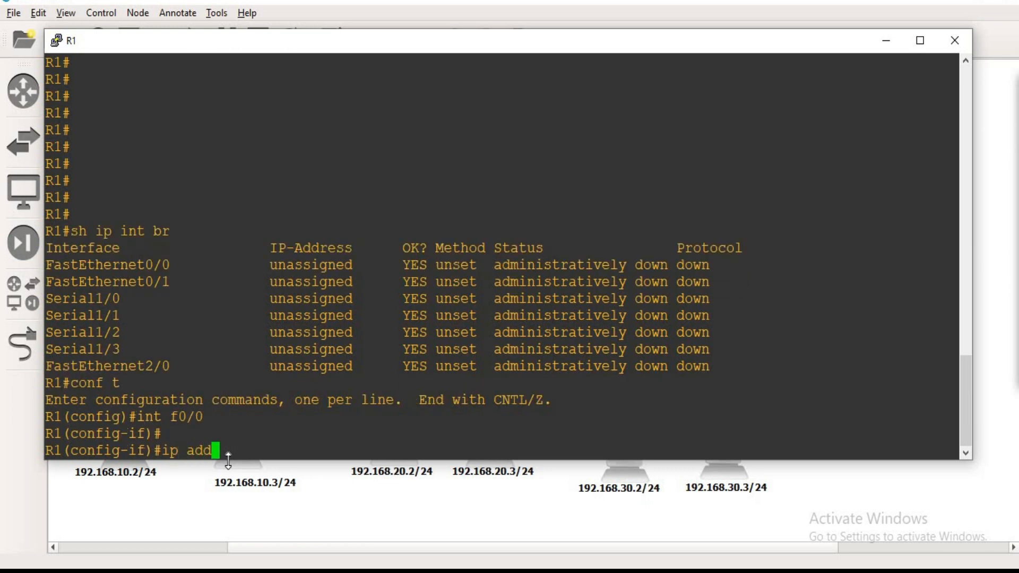
left_click_drag(478, 41, 691, 164)
type("92")
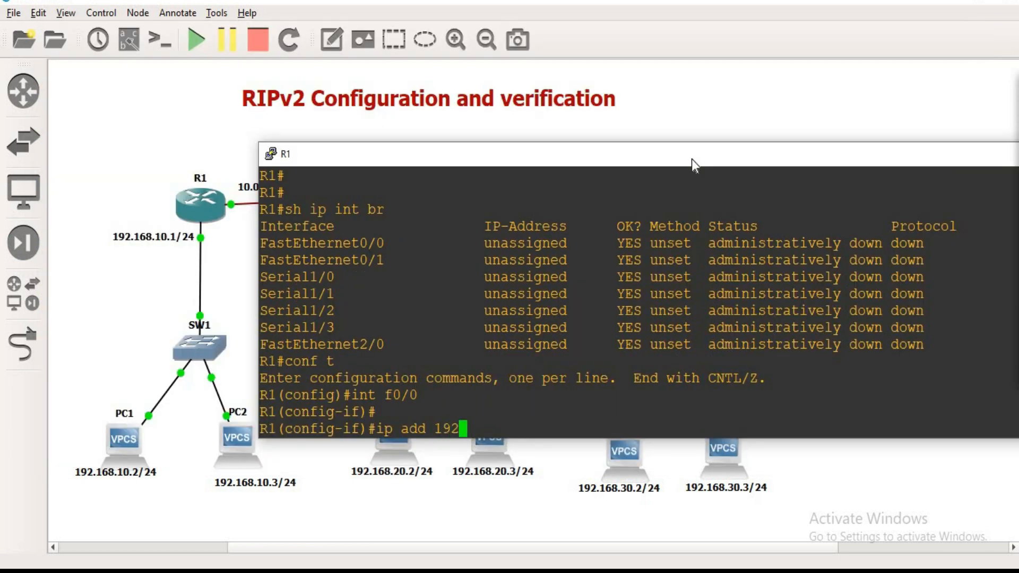
type(".168.10.1 2")
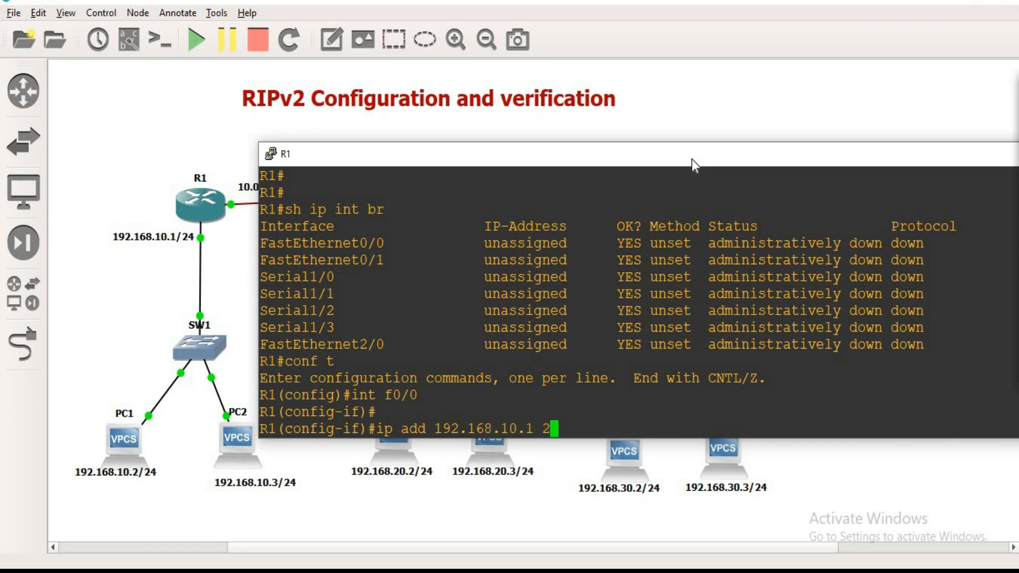
type("55.255.255.0")
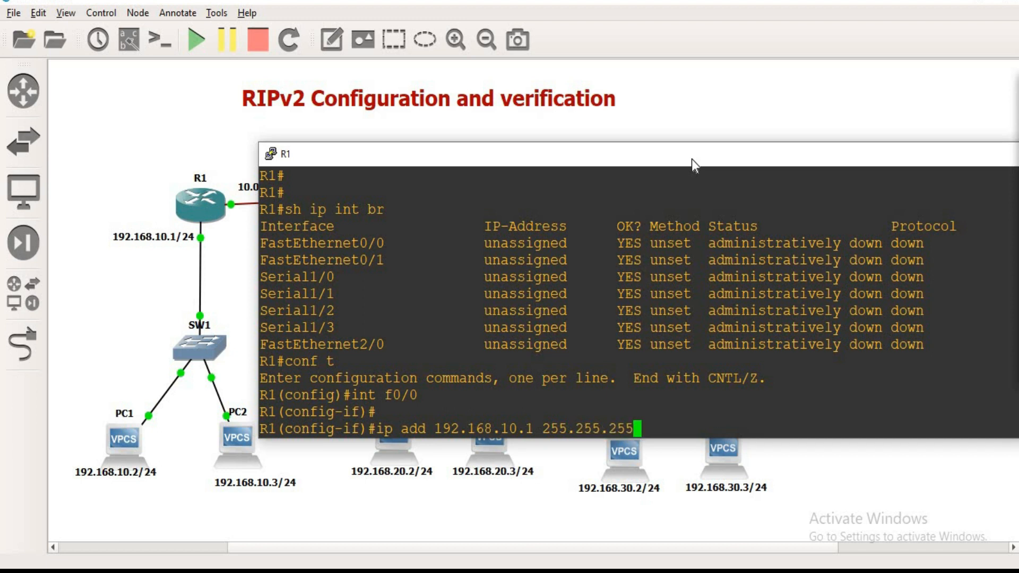
key("Return")
Step: Enable R1's FastEthernet0/0 interface with the no shutdown command
type("no sh")
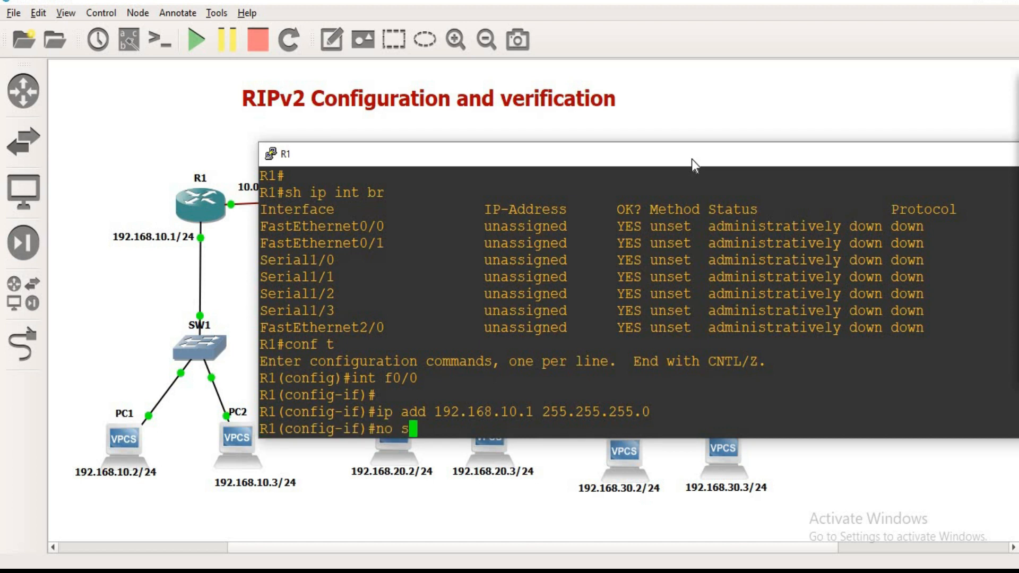
key("Tab")
key("Return")
key("Return")
key("Return")
Step: Select R1's Serial1/0 interface and assign it IP address 10.0.0.1 with subnet mask 255.0.0.0
type("int ")
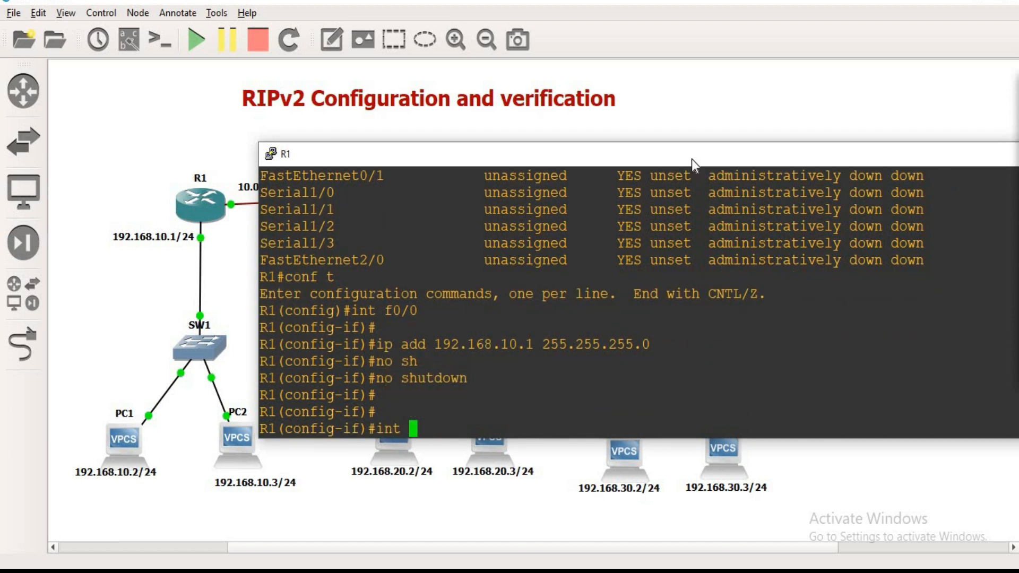
type("s1/0")
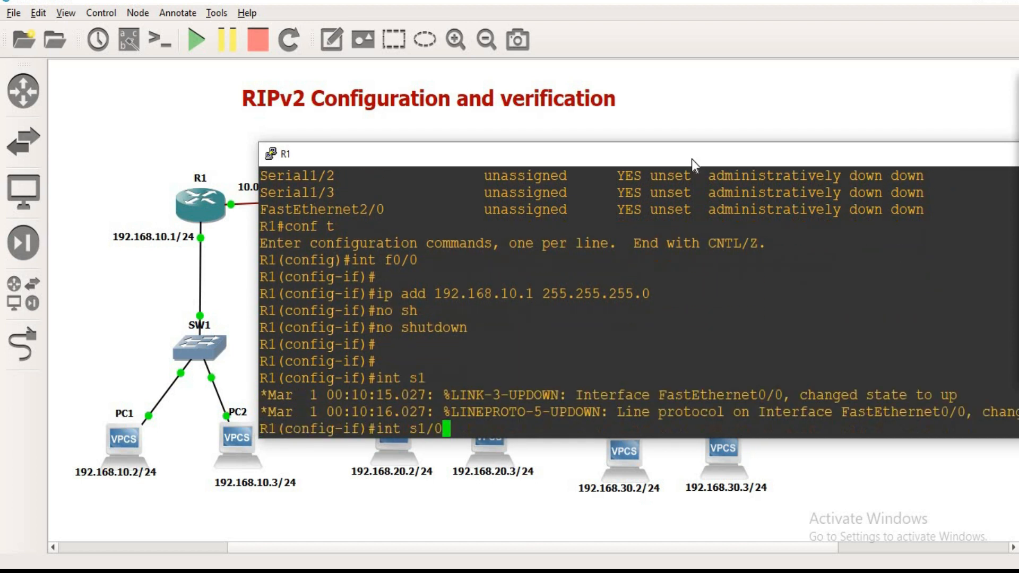
key("Return")
type("ip add")
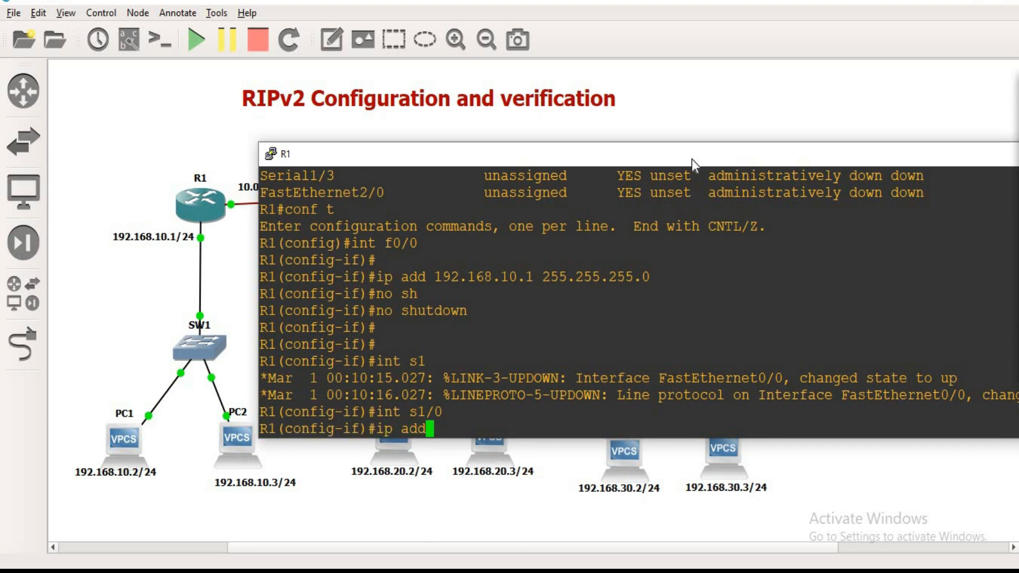
type(" 10.0.0.0")
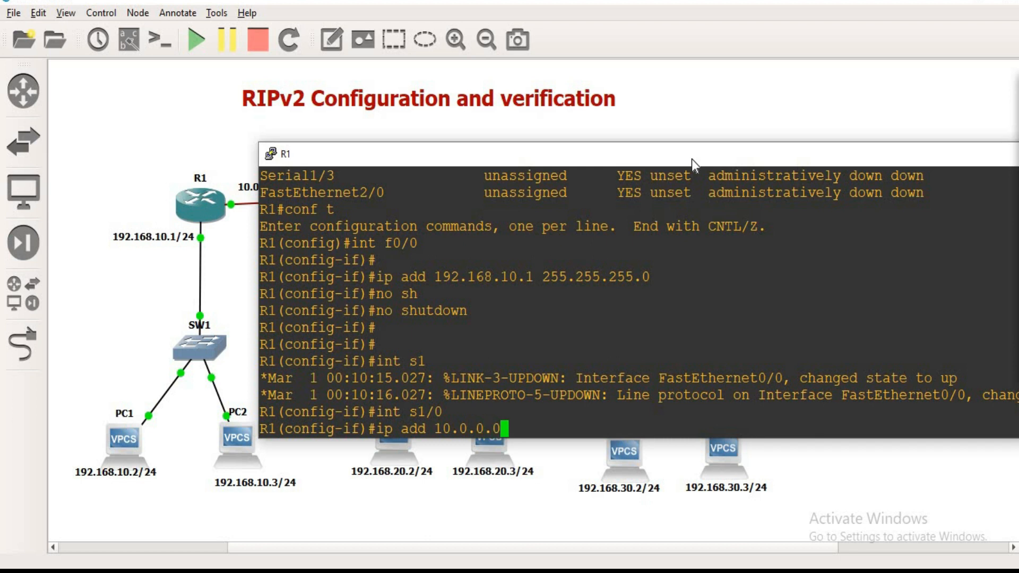
key("BackSpace")
type("1 255.0.0.0")
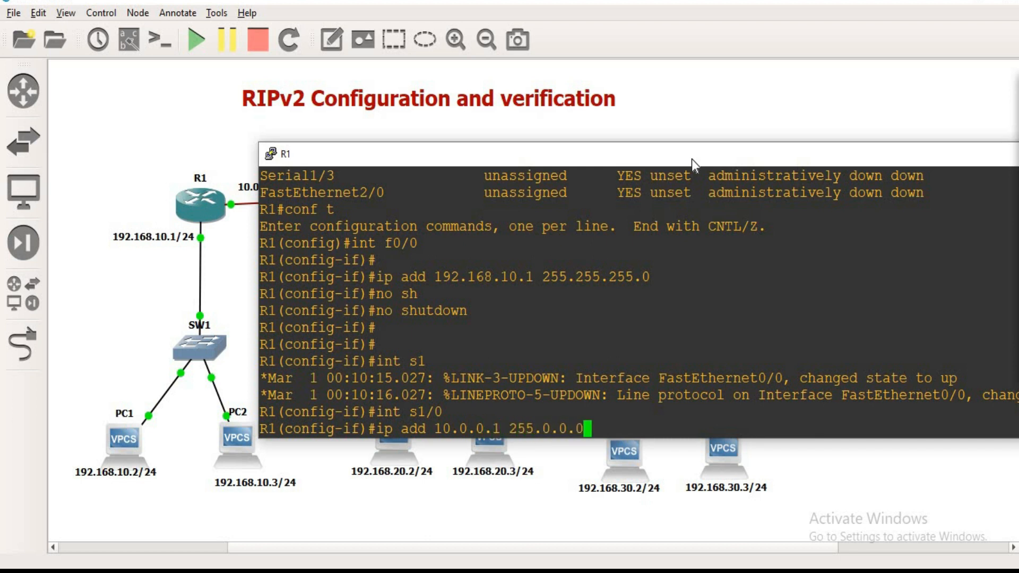
key("Return")
Step: Enable R1's Serial1/0 interface with no shutdown
left_click_drag(692, 159, 770, 139)
type("no sh")
key("Tab")
key("Return")
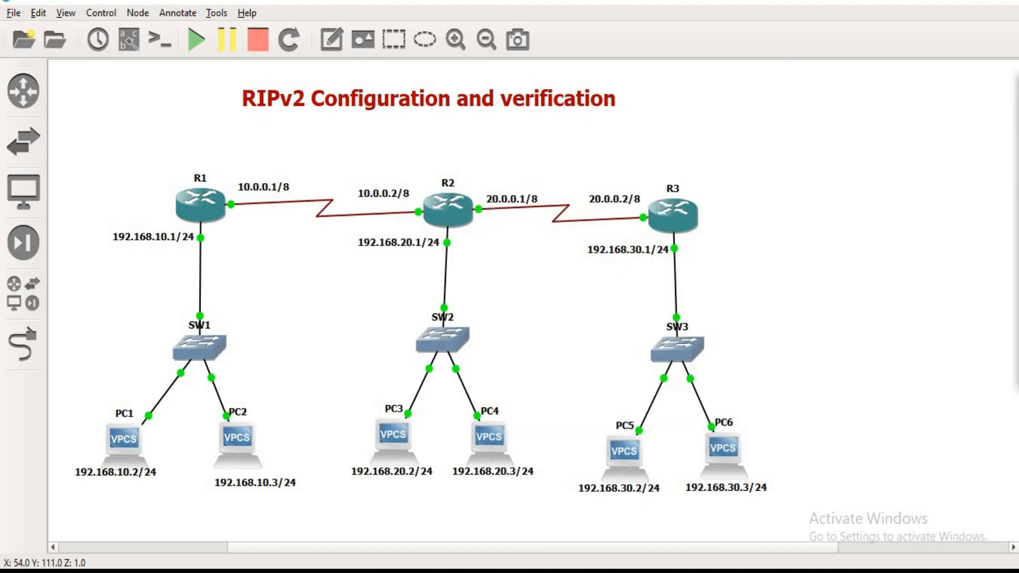
Step: In R2's console, configure interface Serial1/0 with IP address 10.0.0.2 and subnet mask 255.0.0.0
left_click(461, 525)
type("int s1/0")
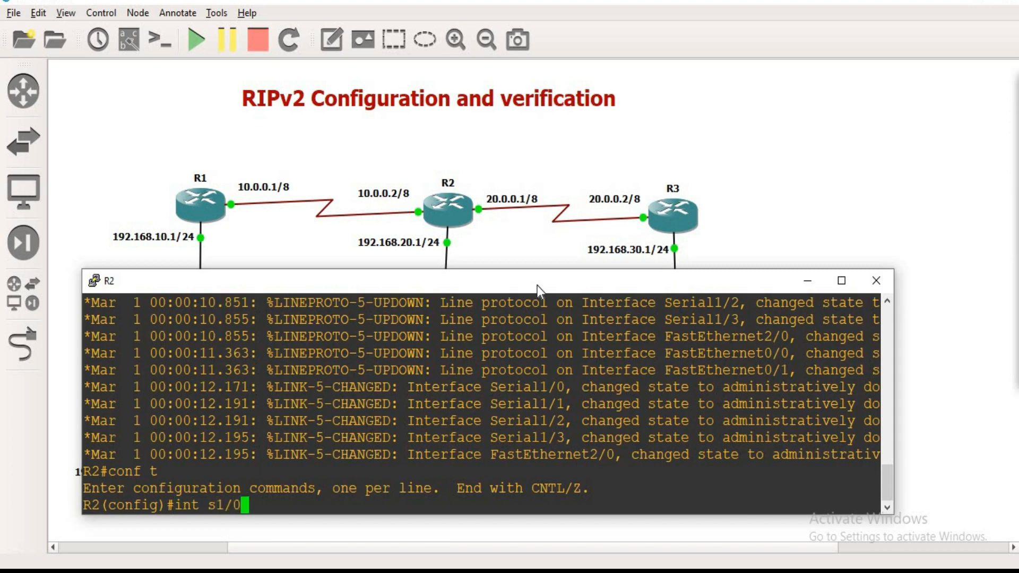
key("Return")
type("ip a")
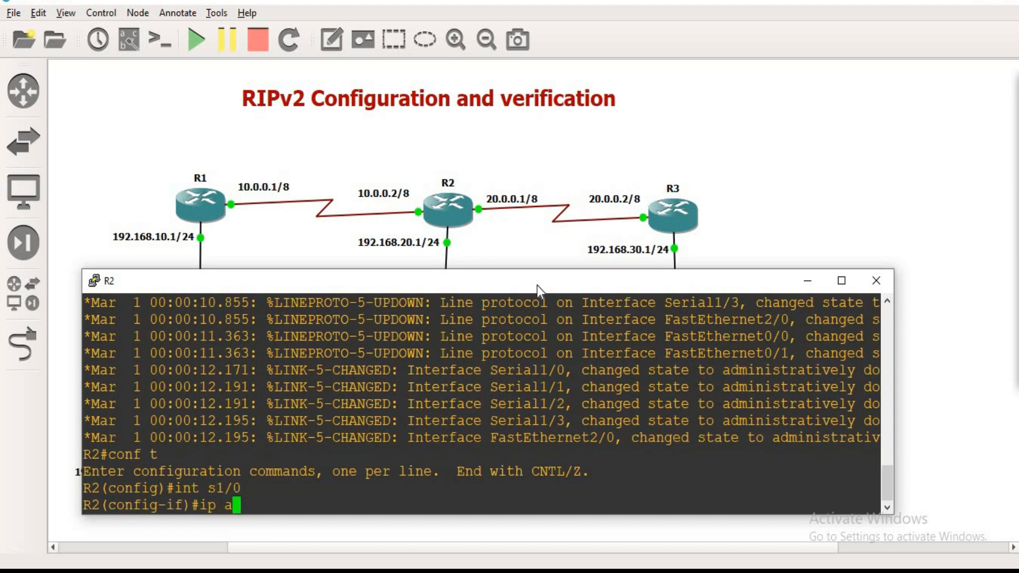
type("dd 10.0.0.2 255.0.0.0")
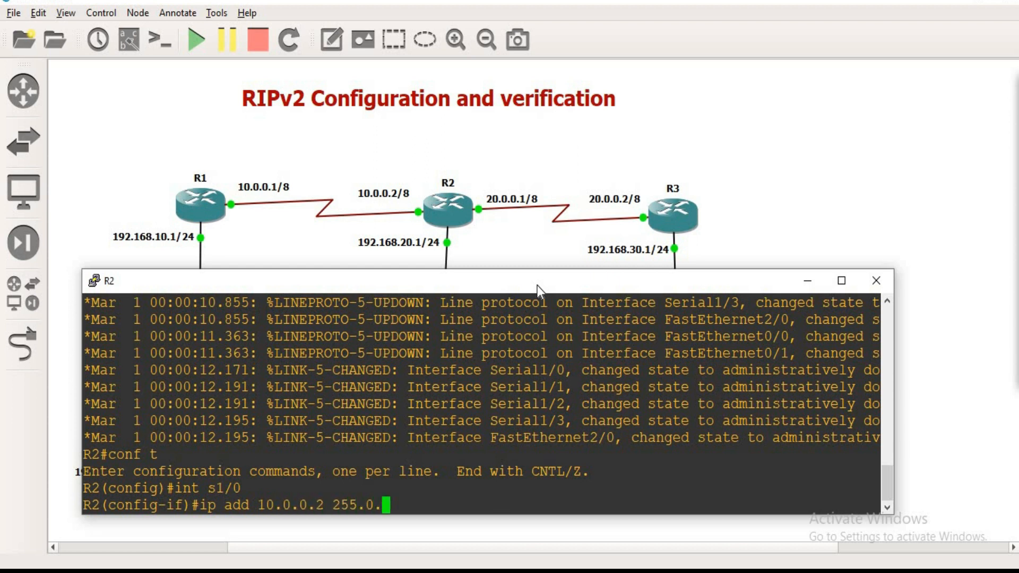
key("Return")
Step: Enable R2's Serial1/0 interface with no shutdown
type("no s")
key("Tab")
type("h")
key("Tab")
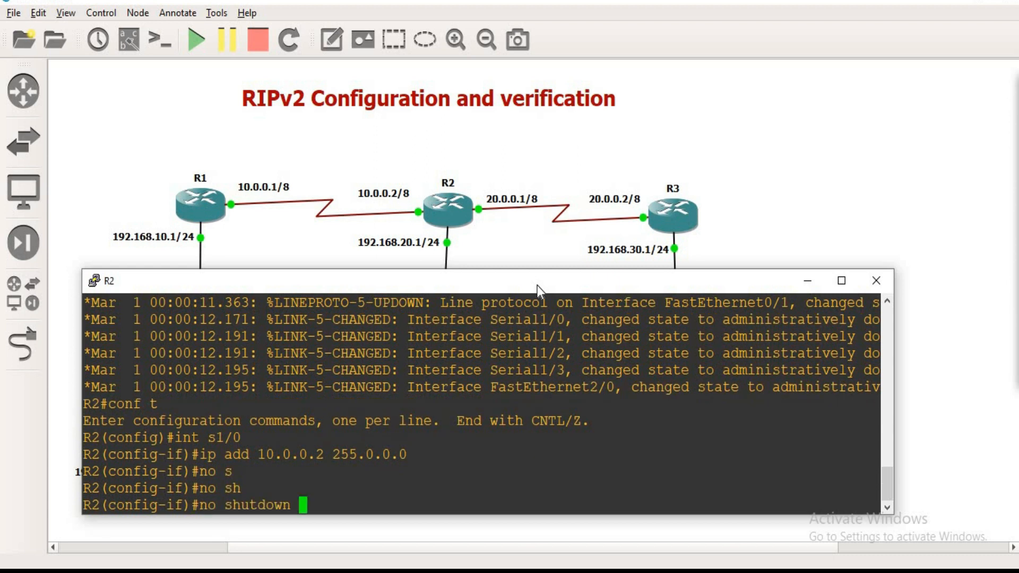
key("Return")
Step: Select R2's FastEthernet0/0 interface and assign it IP address 192.168.20.1 with subnet mask 255.255.255.0
type("int f0/0")
key("Return")
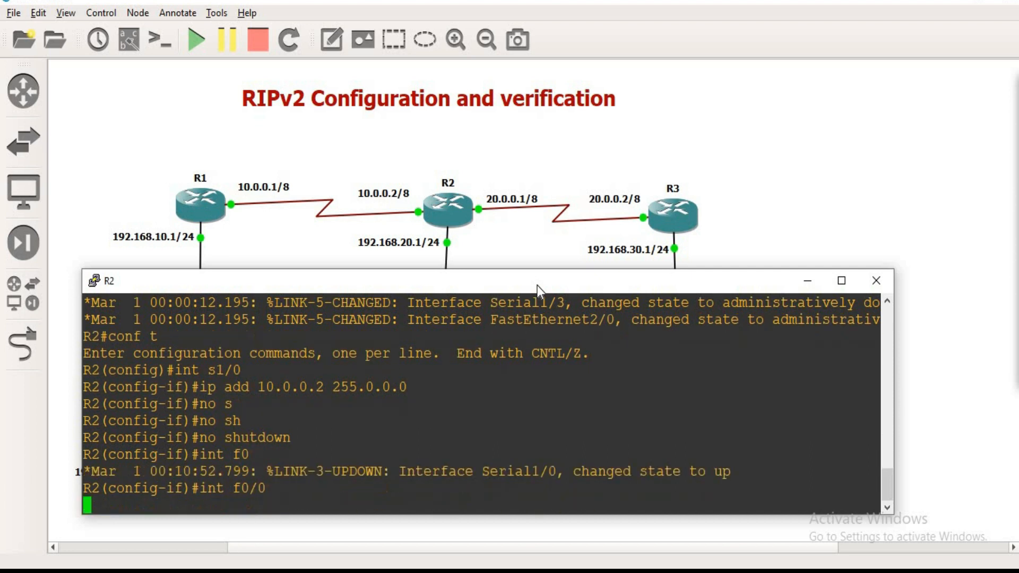
type("ip add 192.16")
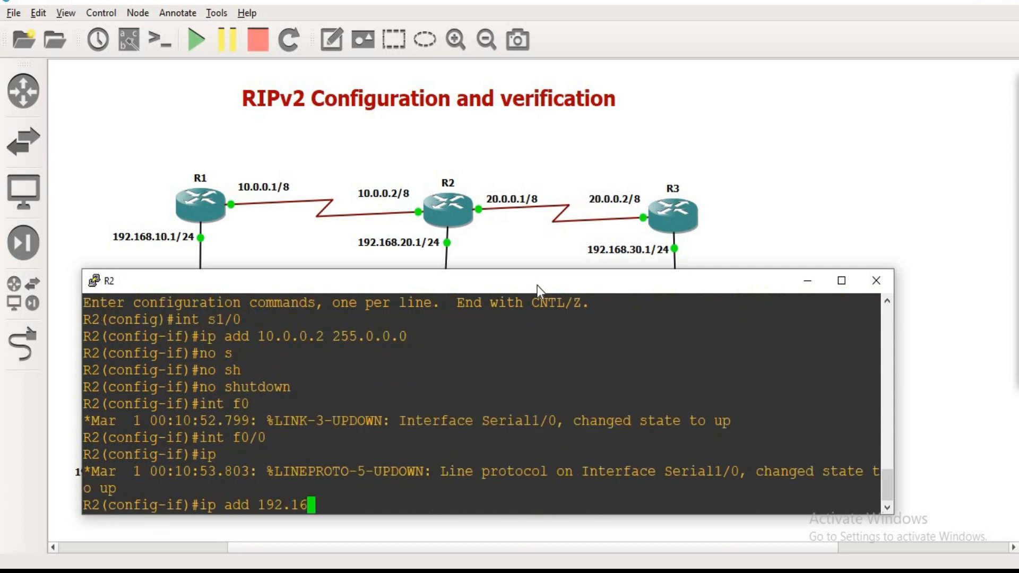
type("8.20.1 255.255.255.0")
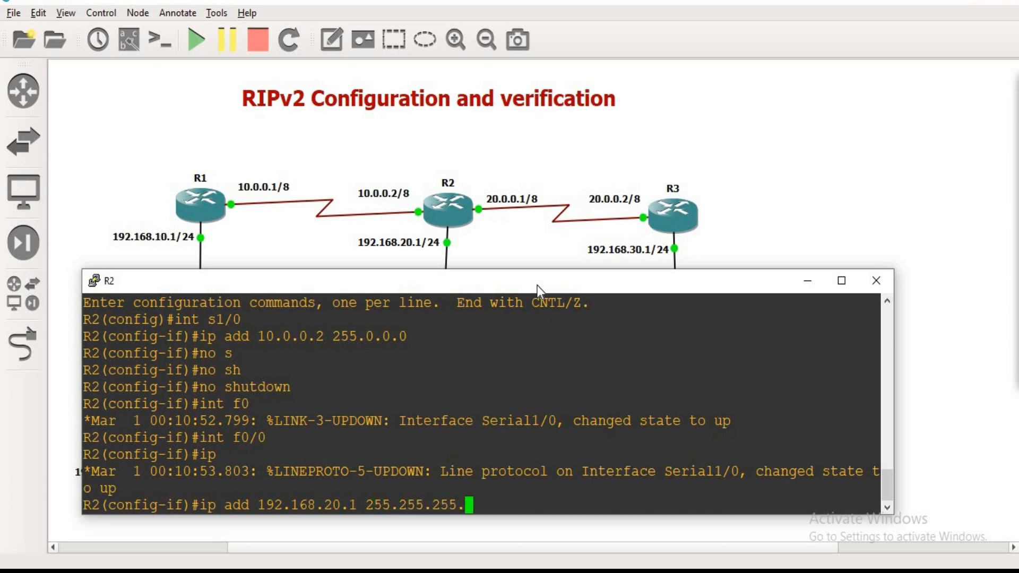
key("Return")
Step: Enable R2's FastEthernet0/0 interface with no shutdown
type("no sh")
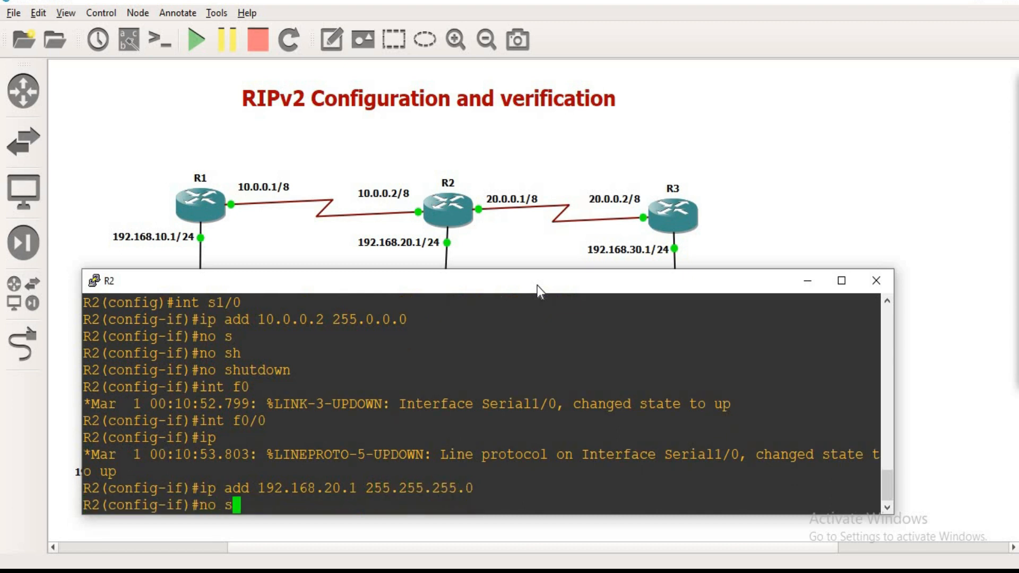
key("Tab")
key("Return")
key("Return")
Step: Select R2's Serial1/1 interface and assign it IP address 20.0.0.1 with subnet mask 255.0.0.0
type("int ")
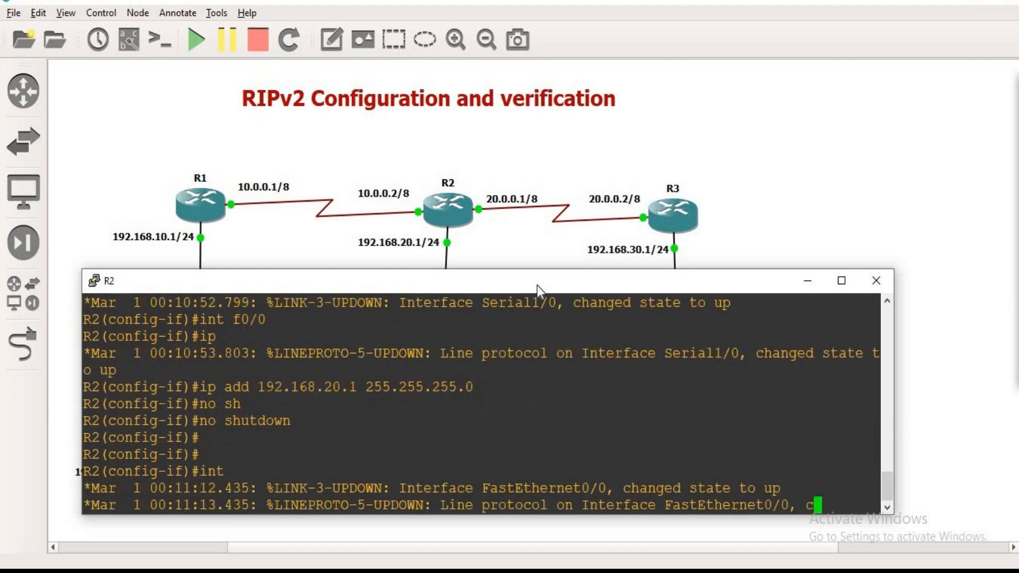
type("s1/1")
key("Return")
type("i")
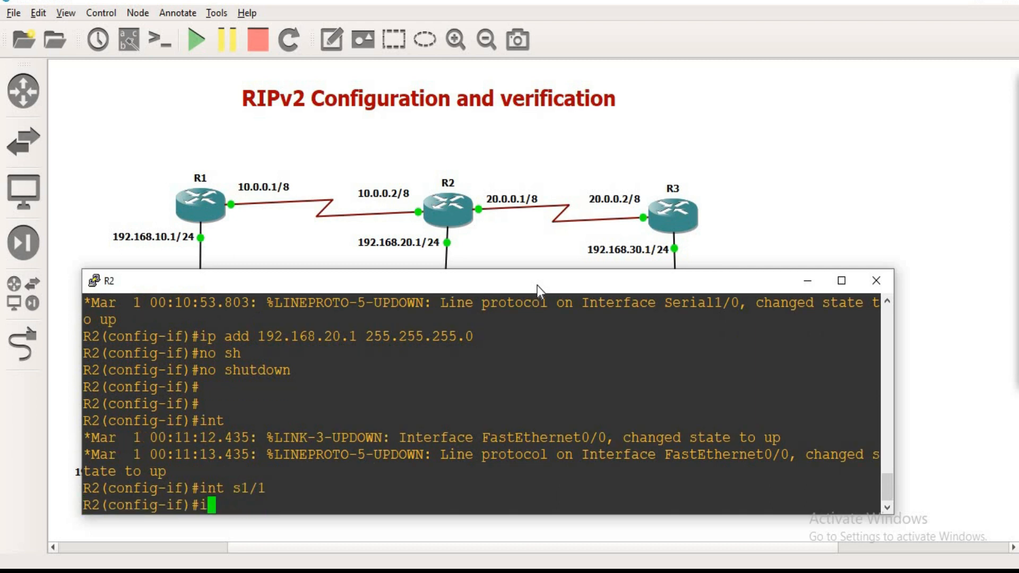
type("p add 1")
key("BackSpace")
type("20.0.0.")
key("shift+Page_Up")
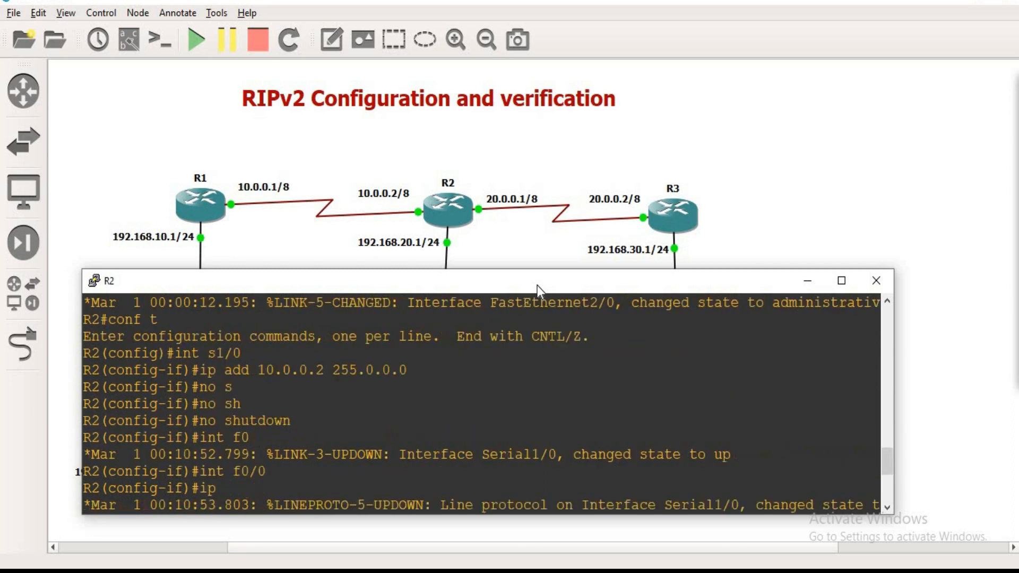
type("1 255.0.0.0")
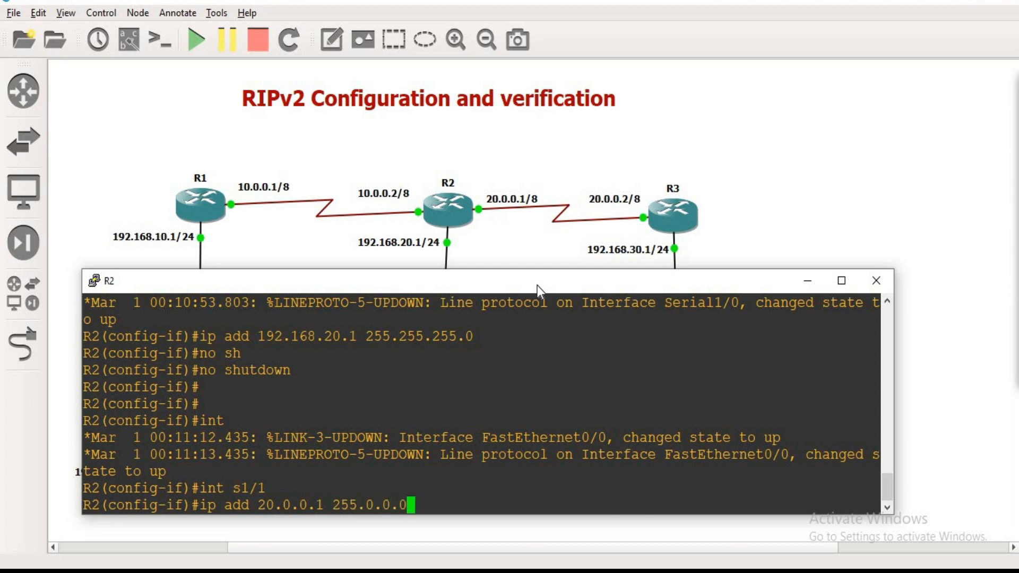
key("Return")
Step: Leave configuration mode on R2 and show the brief IP interface summary with sh ip int br
key("ctrl+z")
key("Return")
key("Return")
type("sh ip in")
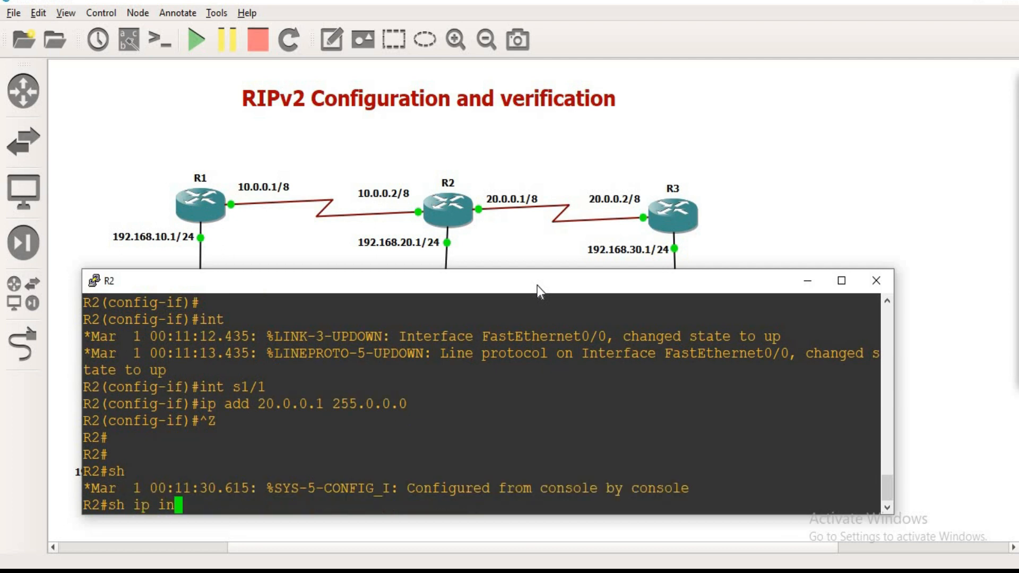
type("t br")
key("Return")
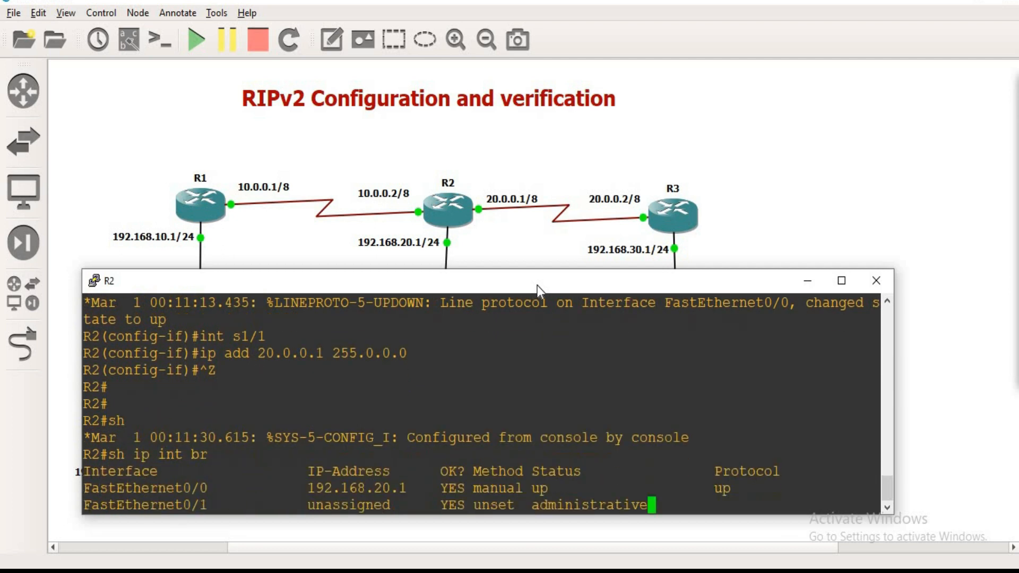
Step: Show R2's brief IP interface summary again, excluding unassigned interfaces with the filter ex unass
key("Up")
type("| ex unass")
key("Return")
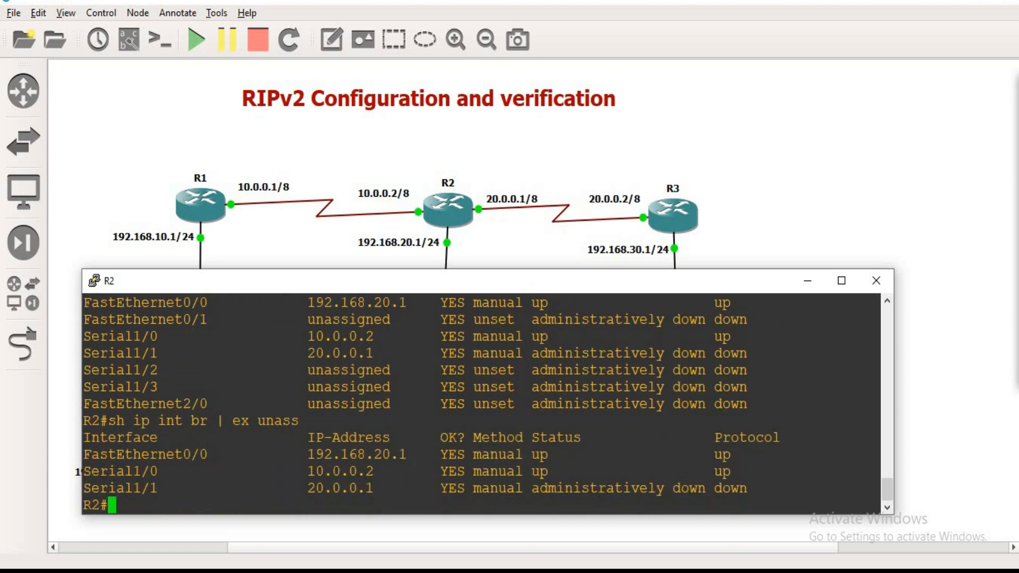
Step: Examine the addresses and status of R2's configured interfaces, and review the commands entered for Serial1/1
left_click_drag(108, 454, 407, 454)
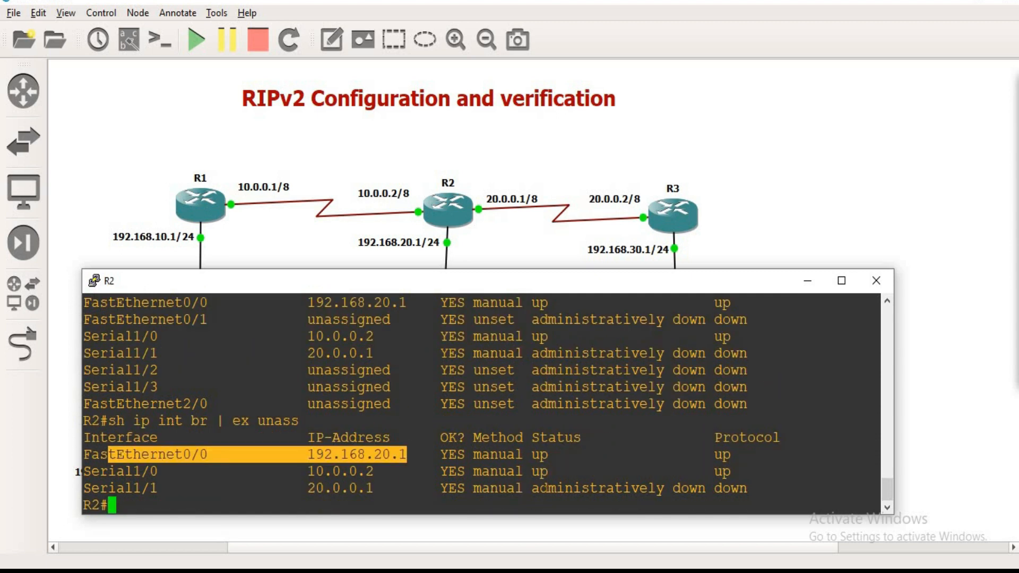
left_click_drag(523, 488, 681, 488)
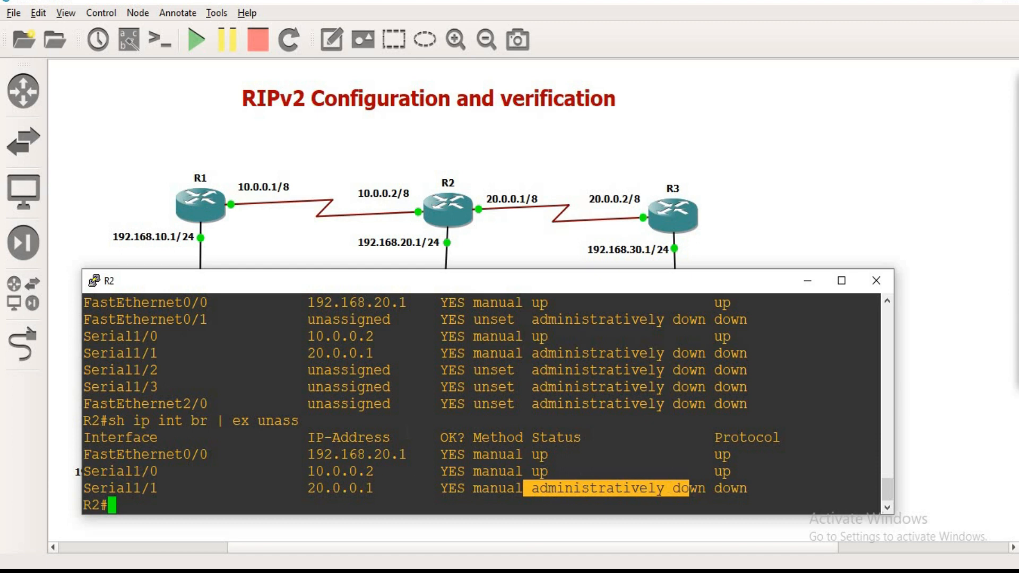
scroll(480, 403, "up", 6)
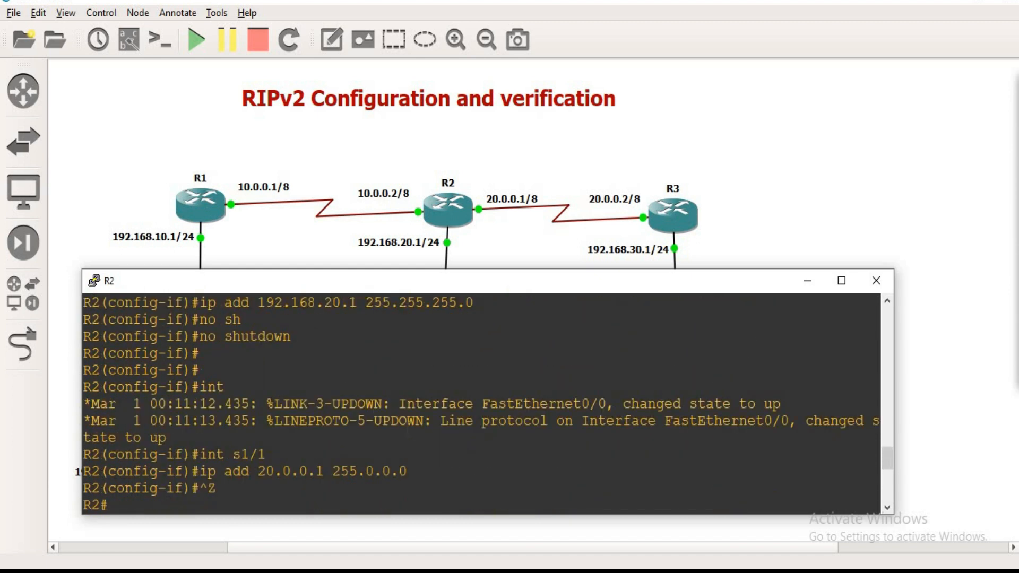
scroll(407, 428, "down", 2)
left_click_drag(226, 354, 340, 370)
scroll(345, 387, "down", 4)
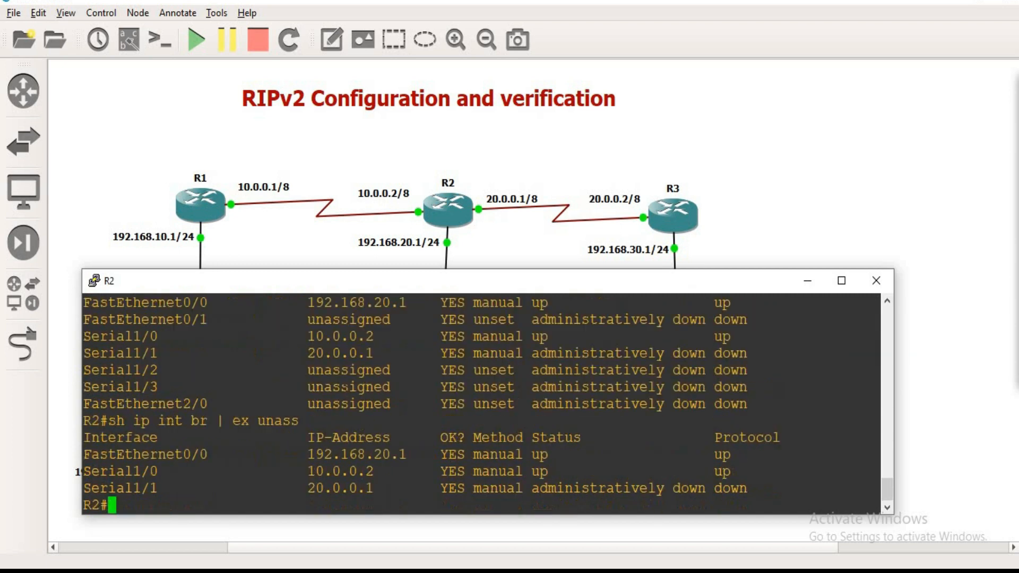
left_click_drag(539, 488, 678, 489)
left_click(678, 489)
Step: Re-enter configuration mode on R2 and enable interface Serial1/1 with no shutdown
type("conf t")
key("Return")
type("int s")
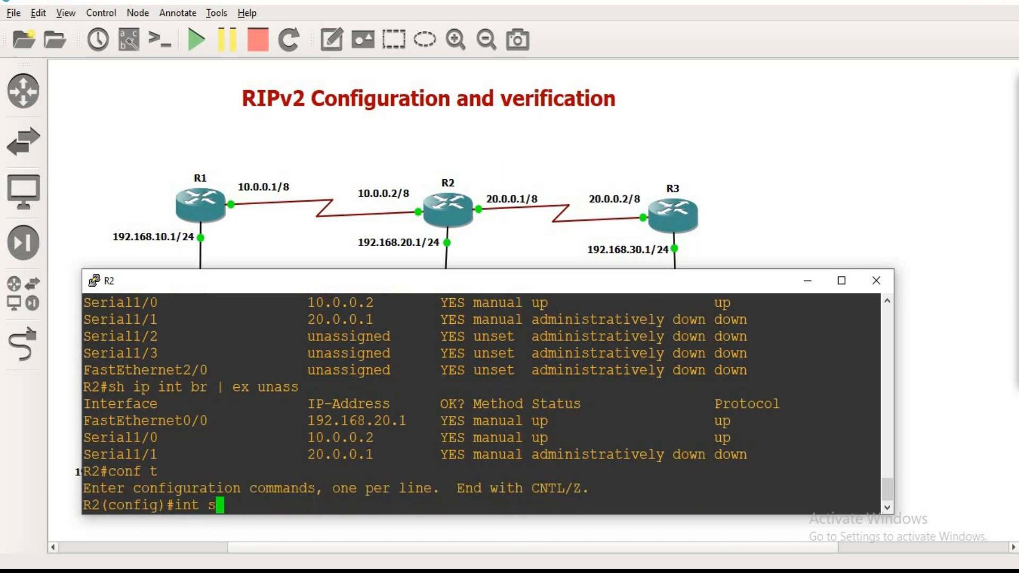
type("1/1/")
key("Return")
type("no sh")
key("Tab")
key("Return")
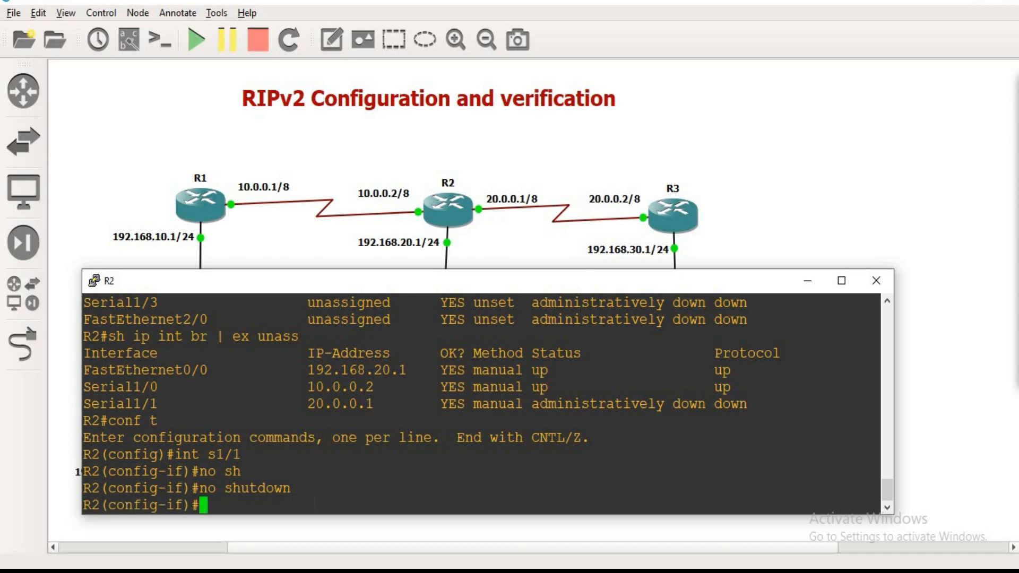
Step: Leave configuration mode on R2 and show the brief summary of all its IP interfaces with sh ip int br
key("ctrl+z")
key("Return")
key("Return")
type("sh")
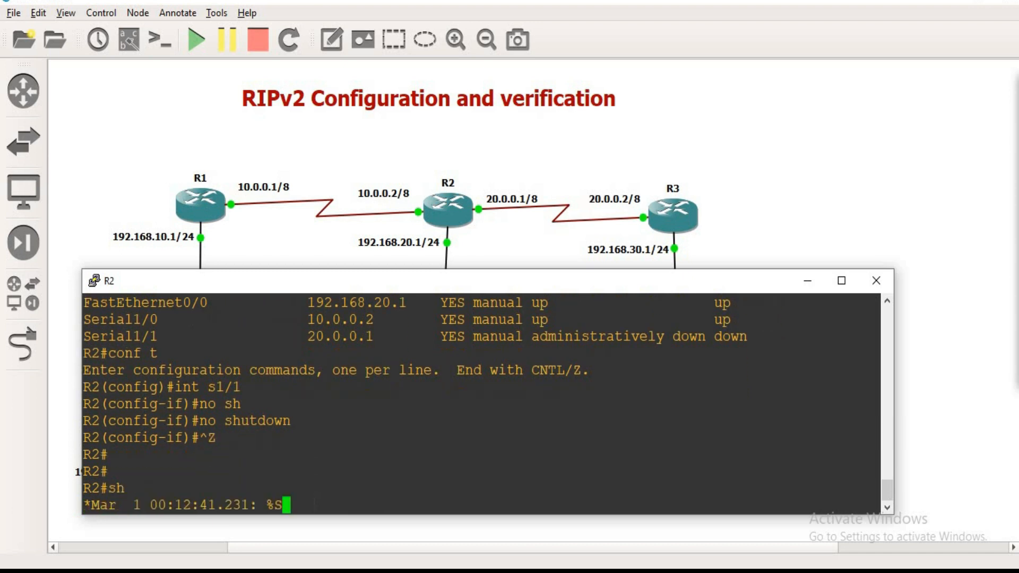
type(" ip int br")
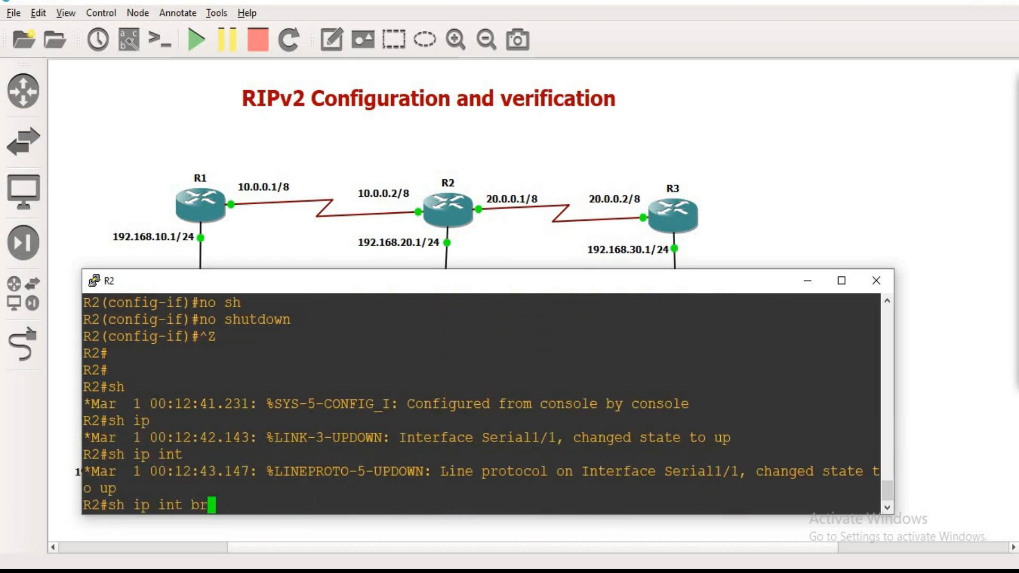
key("Return")
Step: Rerun R2's interface summary with the filter ex unas, check the interface status, and minimise R2's console
key("Up")
type("| ex ")
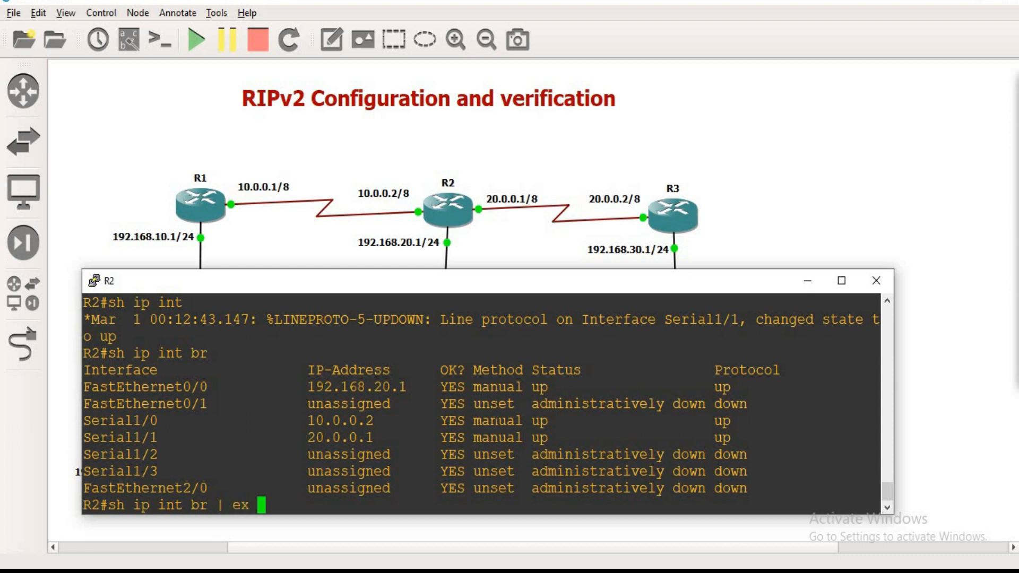
type("unas")
key("Return")
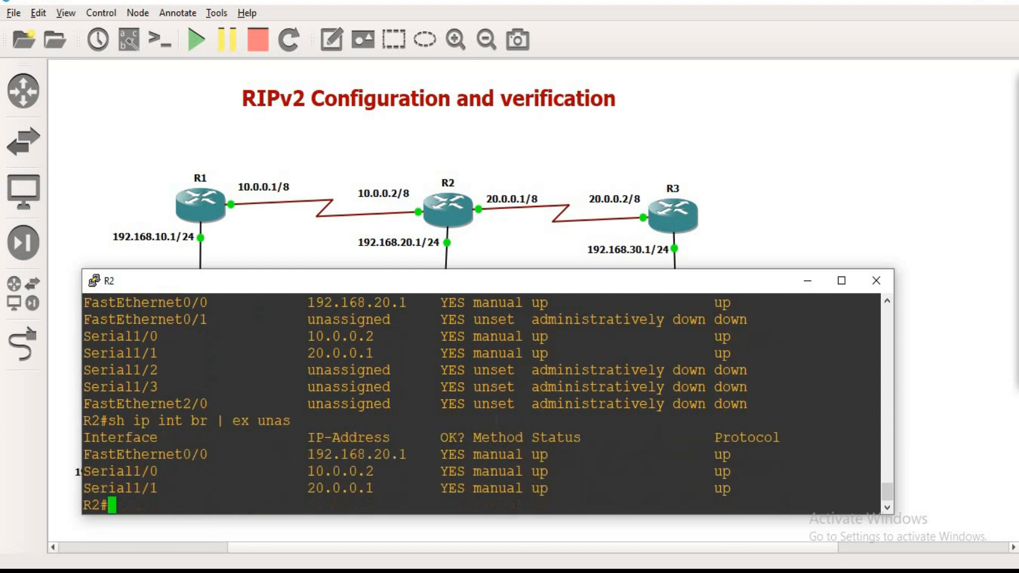
left_click_drag(524, 454, 555, 489)
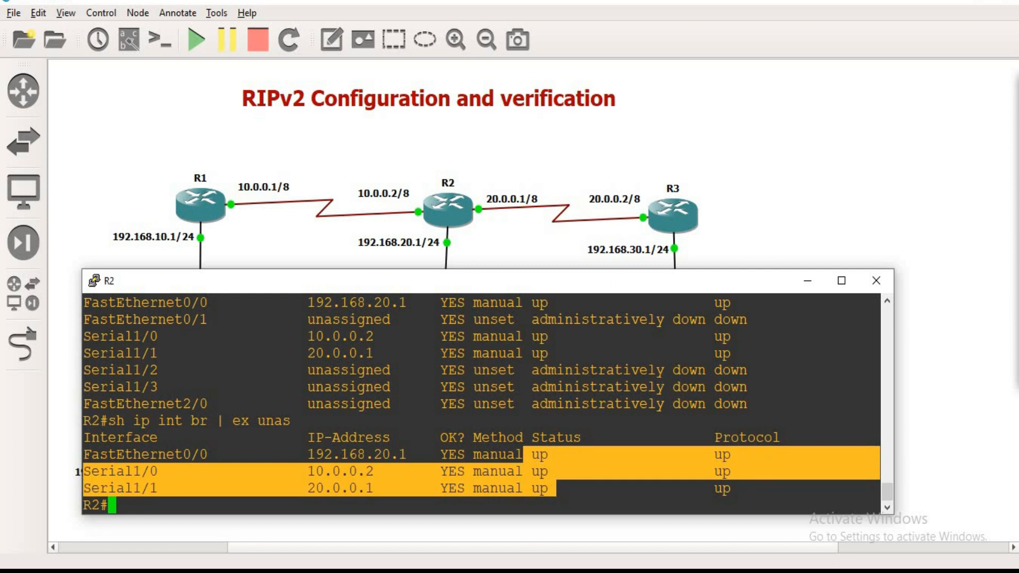
left_click(808, 280)
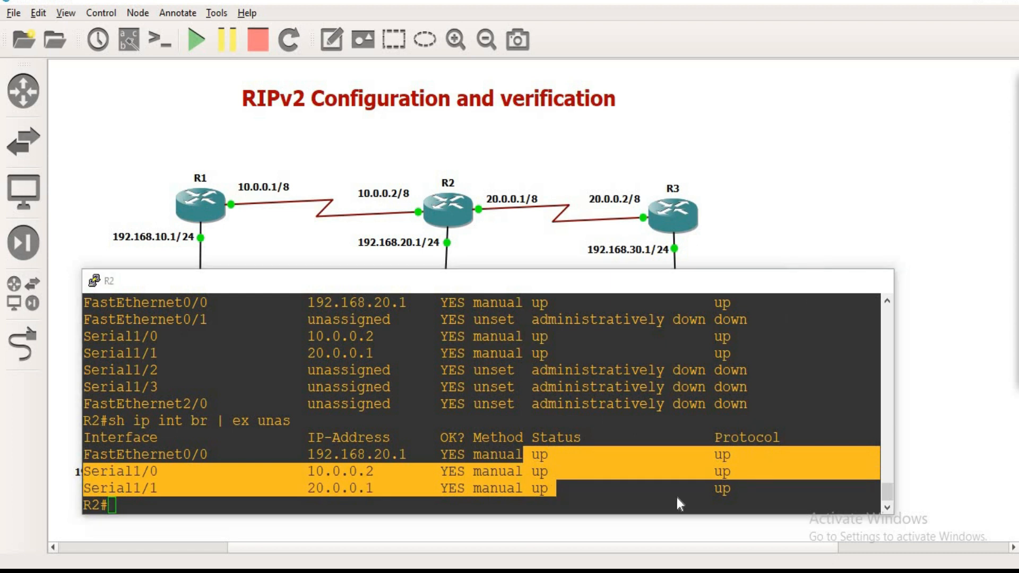
Step: Switch to R3's console, enter configuration mode, and assign 20.0.0.2 255.0.0.0 to interface s1/1
mouse_move(581, 549)
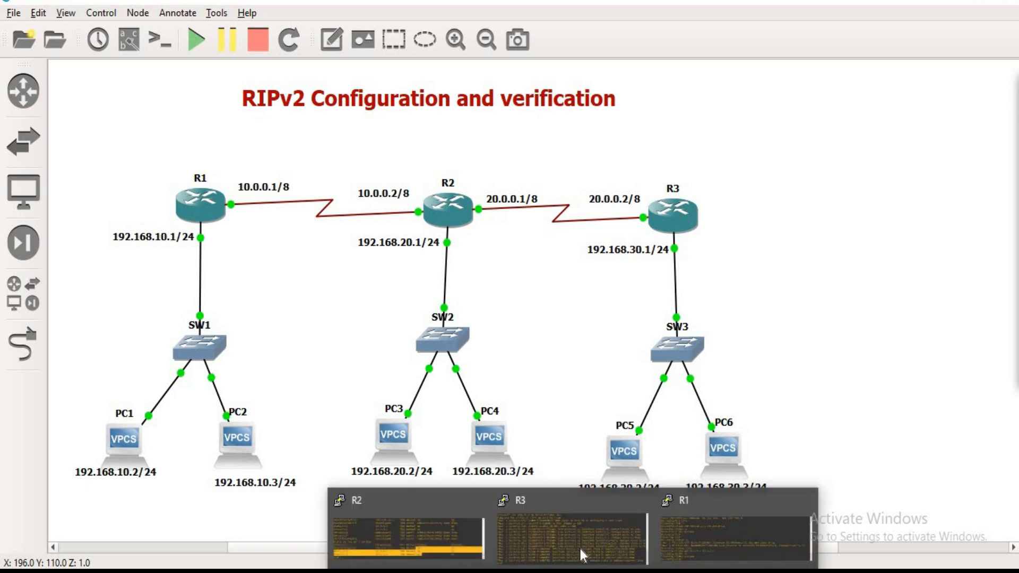
left_click(573, 531)
type("int s1/1")
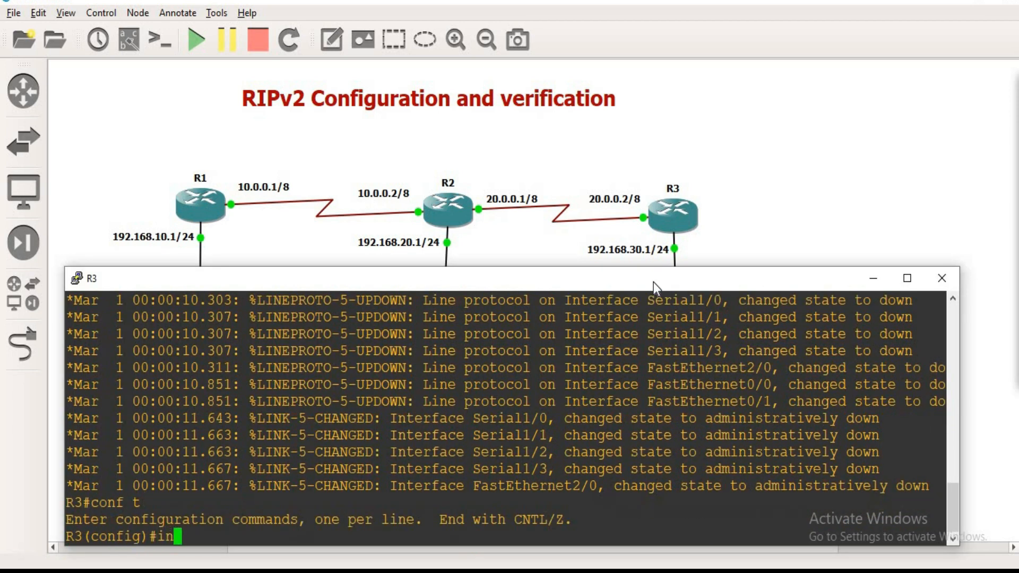
key("Return")
type("ip add 20.0.0.")
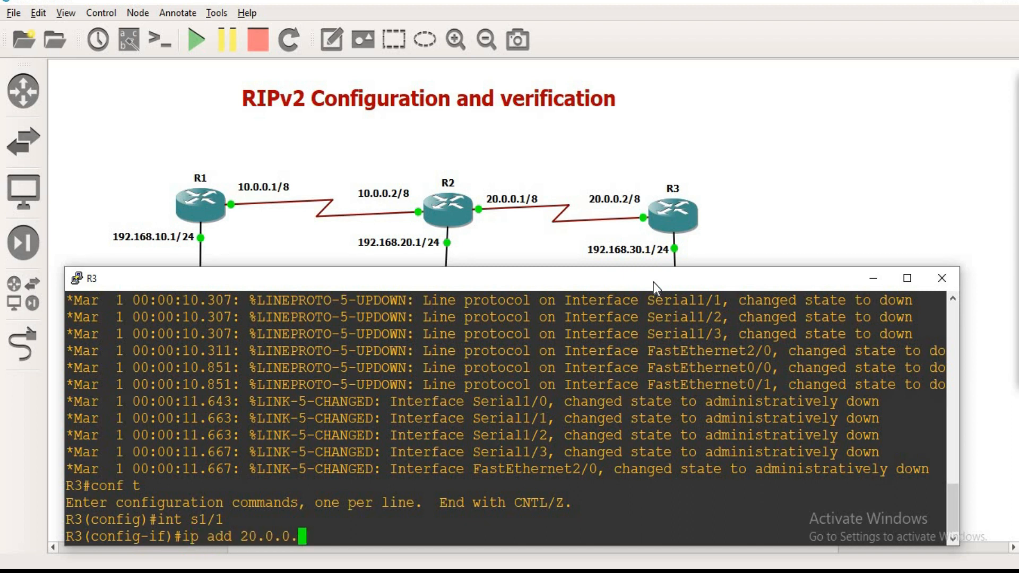
type("2 255.0.0.0")
key("Return")
Step: Enable R3's Serial1/1 interface with no shutdown
type("no sh")
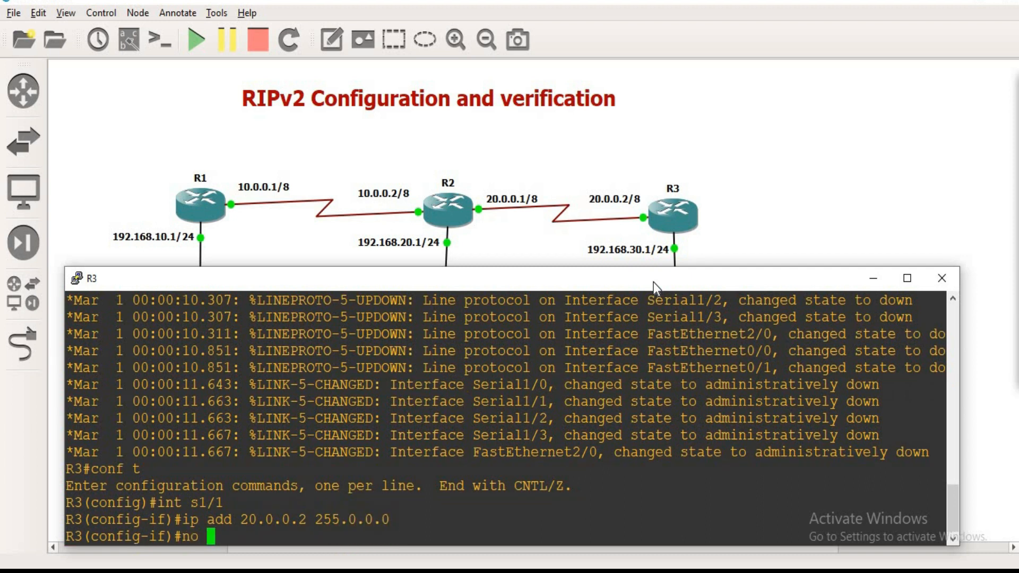
key("Tab")
key("Return")
key("Return")
key("Return")
Step: Select interface f0/0 on R3 and assign it the address 192.168.30.1 255.255.255.0
type("int ")
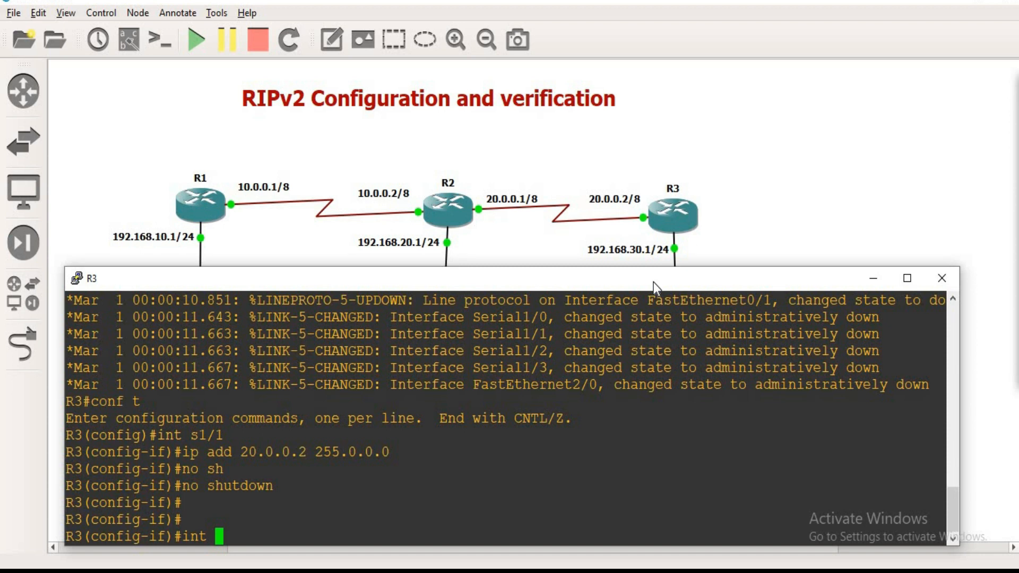
type("f0/0")
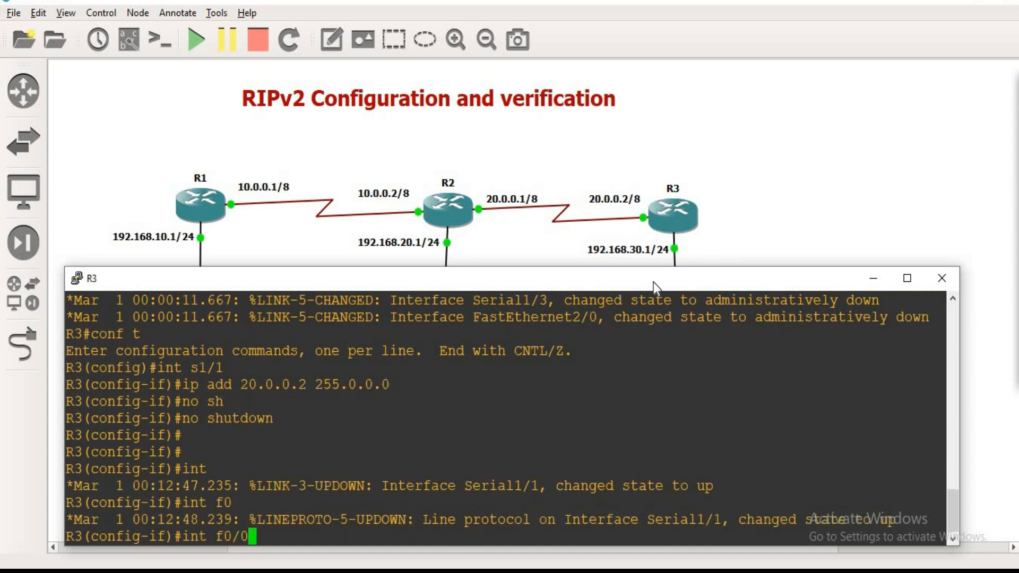
key("Return")
type("ip add 1")
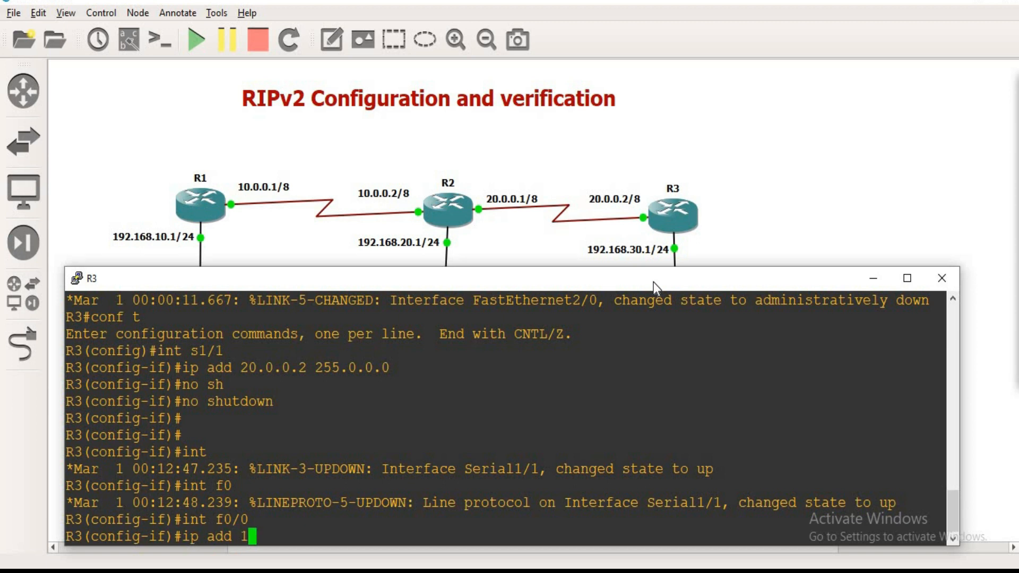
type("92.168.30.1 2")
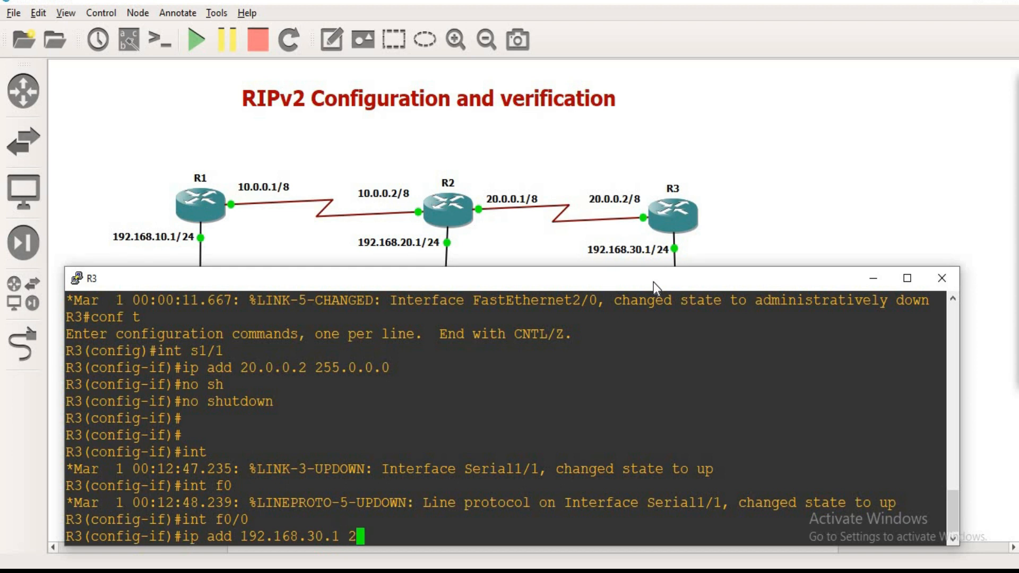
type("55.255.255.0")
key("Return")
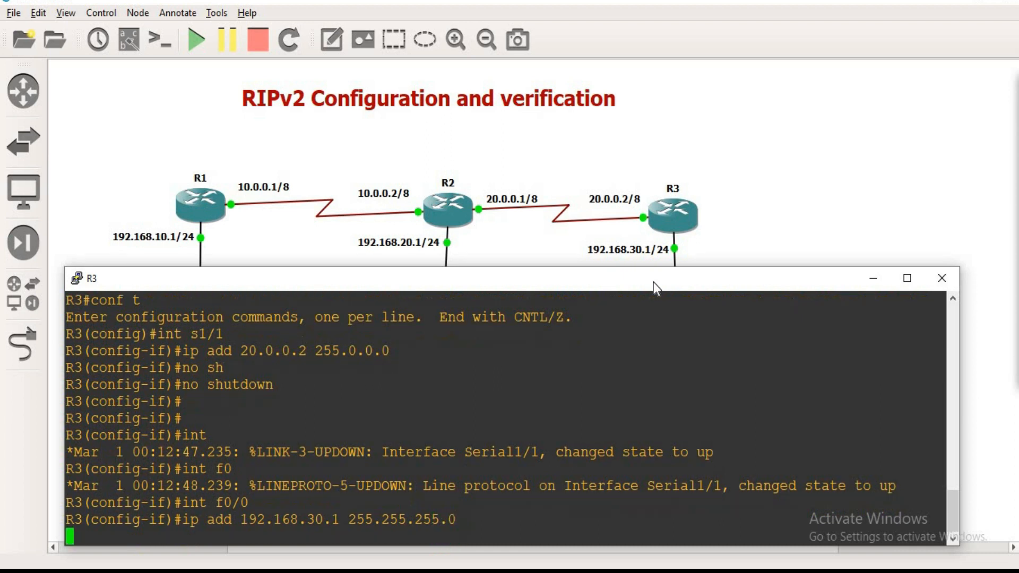
Step: Enable R3's FastEthernet0/0 interface with no shutdown
type("no sh")
key("Tab")
key("Return")
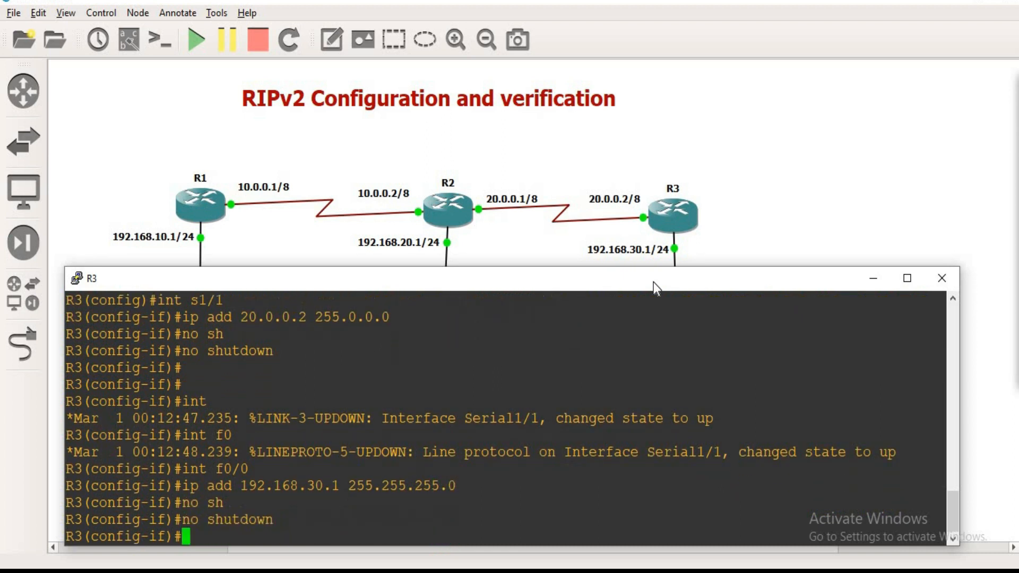
key("Return")
Step: Leave configuration mode on R3 and check its configured interfaces with sh ip int br | ex unass, then return to the topology
key("ctrl+z")
key("Return")
key("Return")
type("sh ")
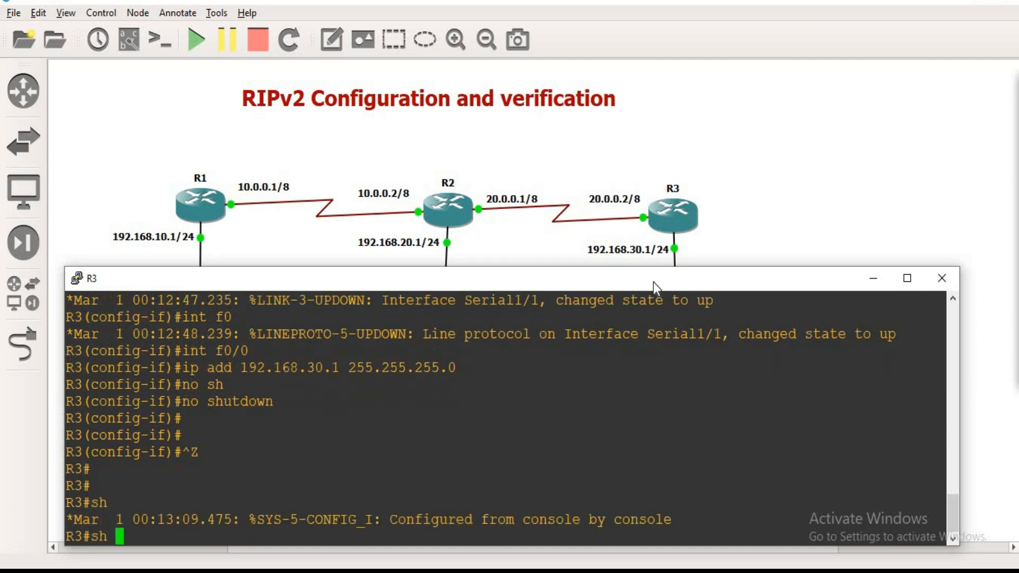
type("ip int br ")
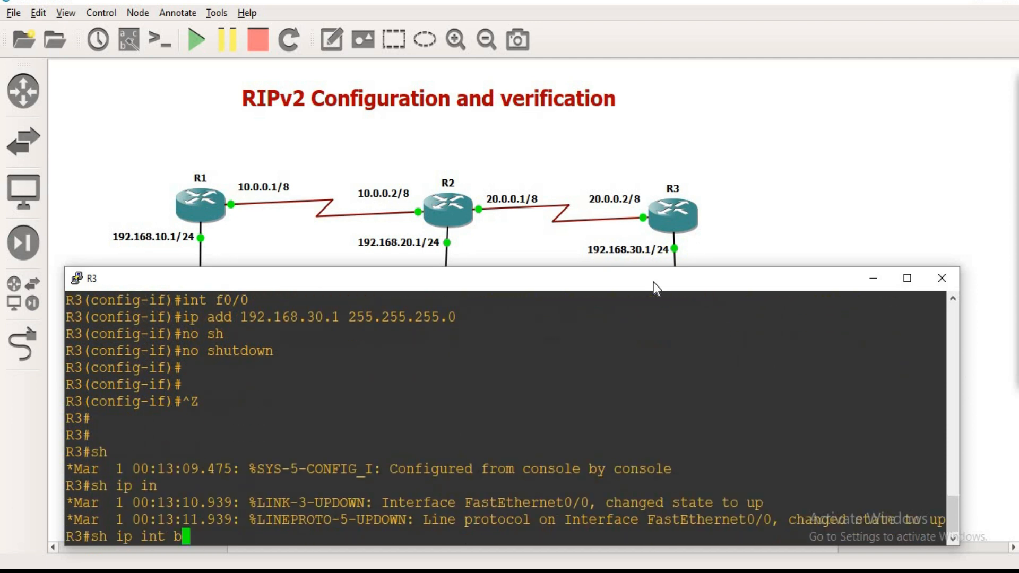
type("| ex un as")
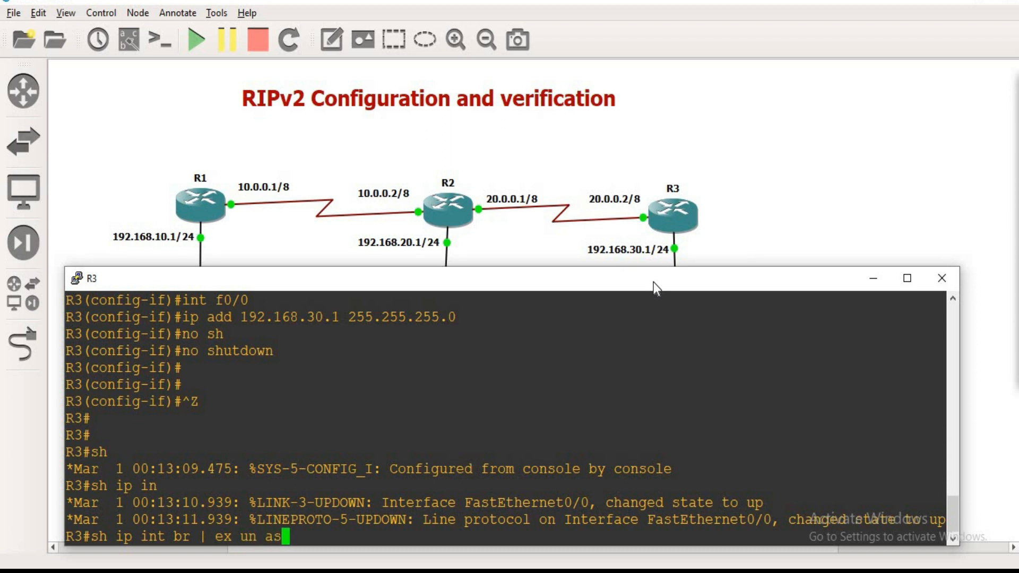
type("s")
key("Return")
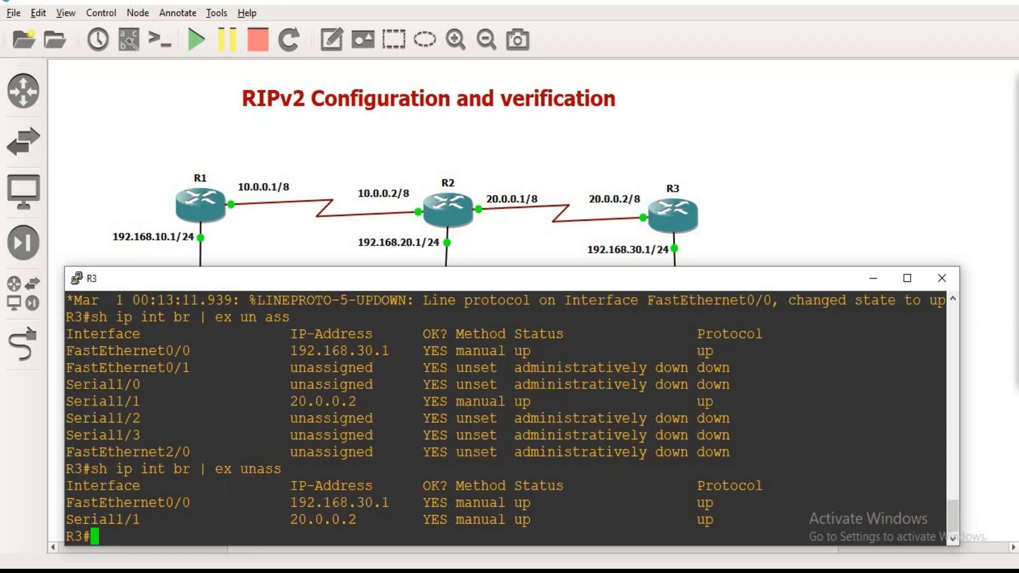
left_click_drag(266, 502, 340, 502)
left_click_drag(406, 520, 573, 519)
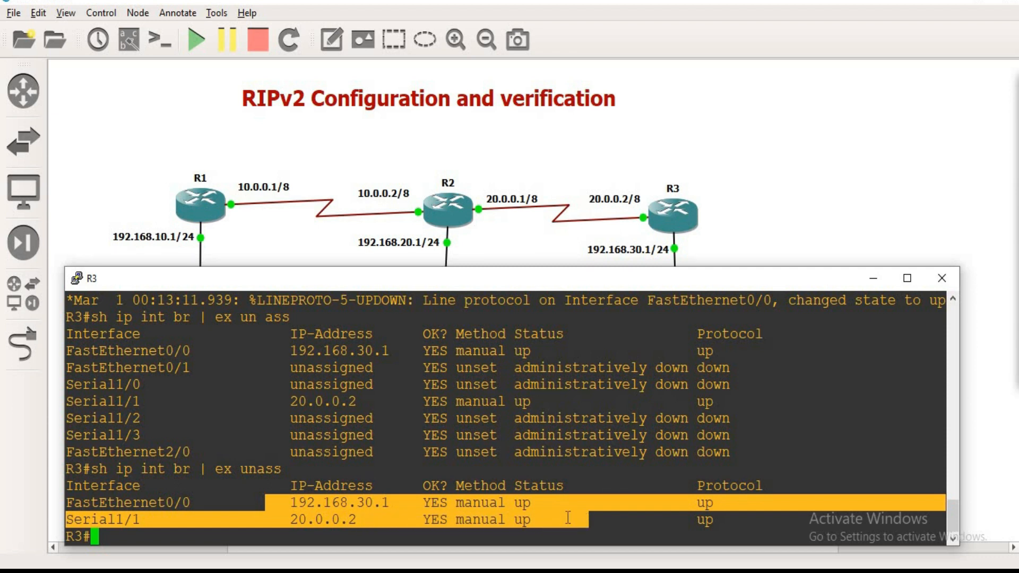
left_click(462, 254)
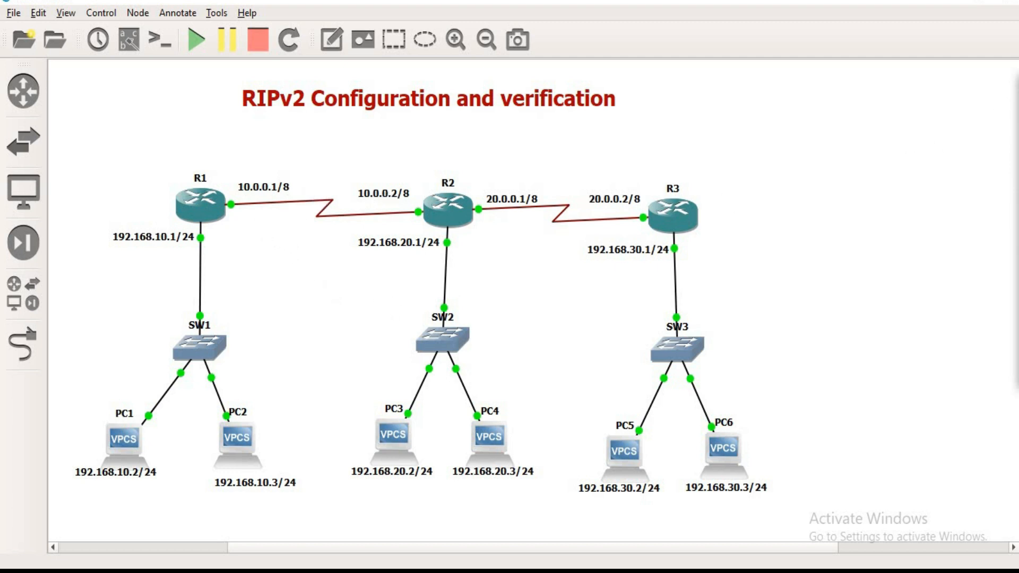
Step: Switch to R1's console, leave configuration mode, and display the routing table with sh ip route
left_click(695, 532)
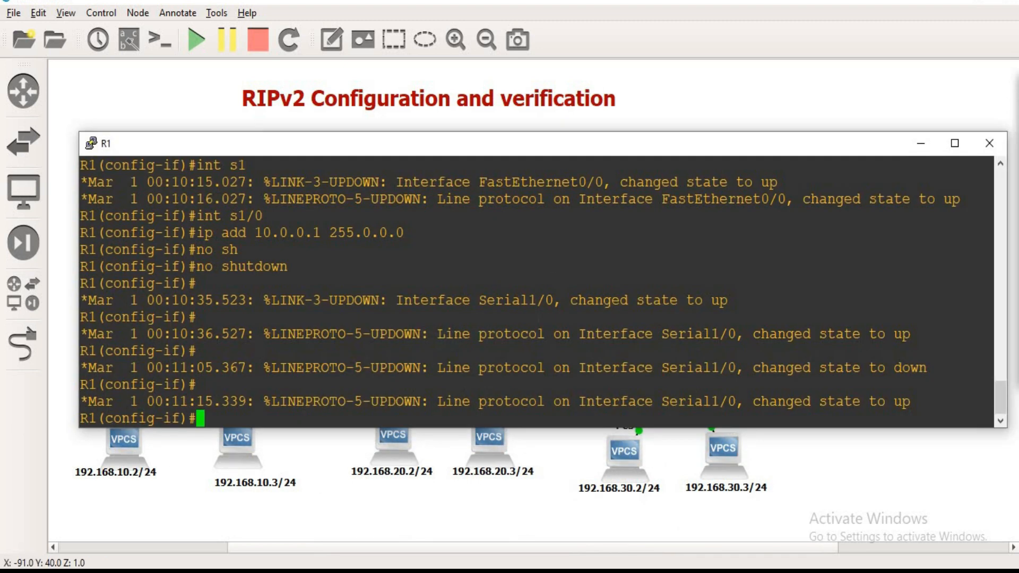
key("ctrl+z")
key("Return")
type("sh ")
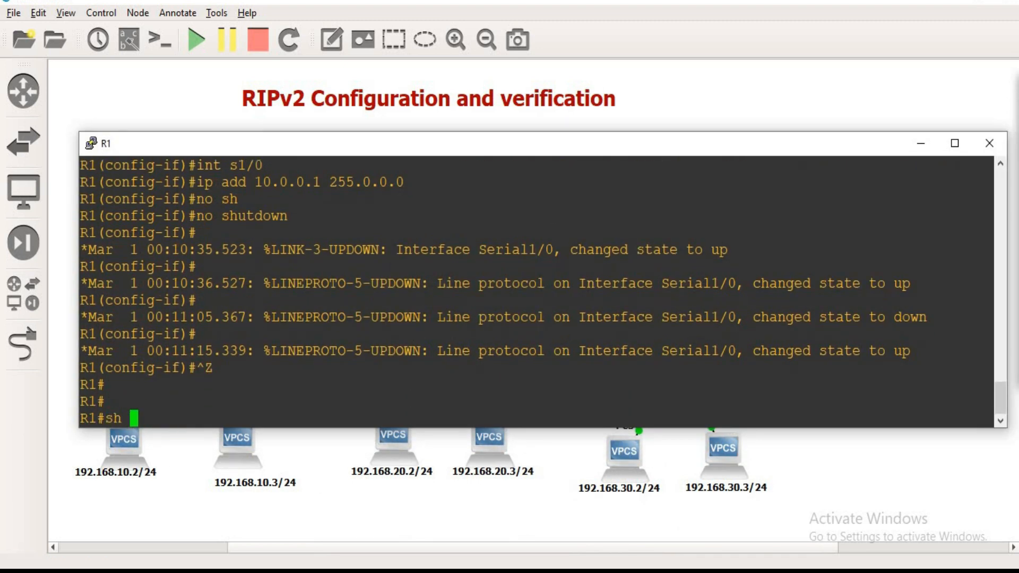
type("ip rou")
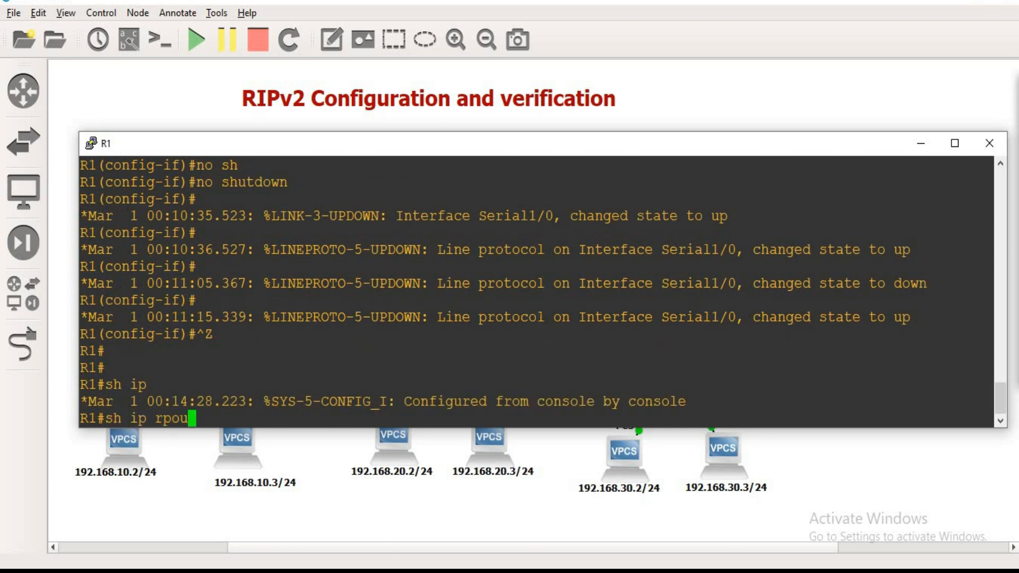
key("BackSpace")
key("BackSpace")
type("ou")
key("Tab")
key("Return")
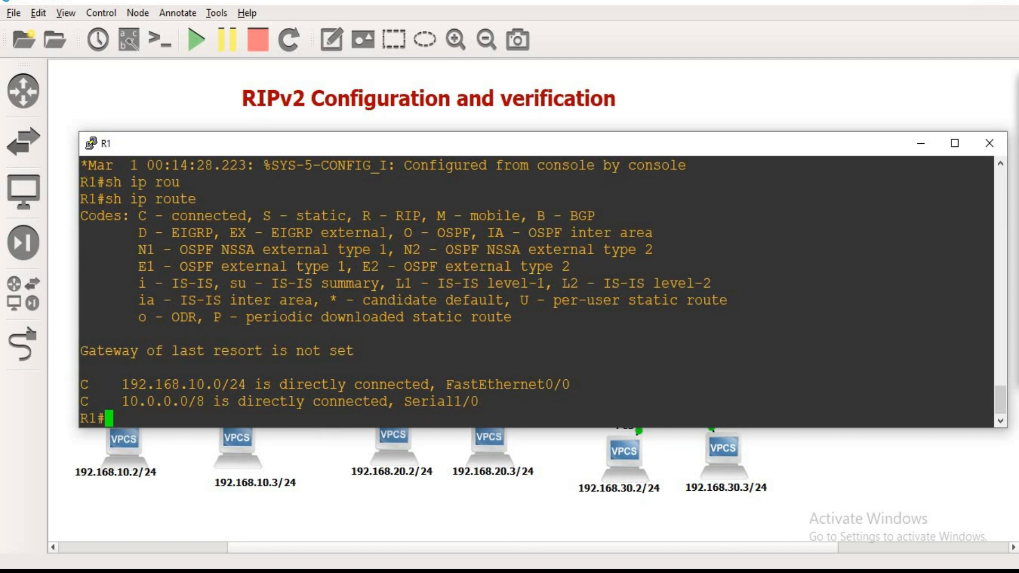
Step: Examine the route entries in R1's routing table and match their code against the legend
left_click_drag(81, 384, 125, 384)
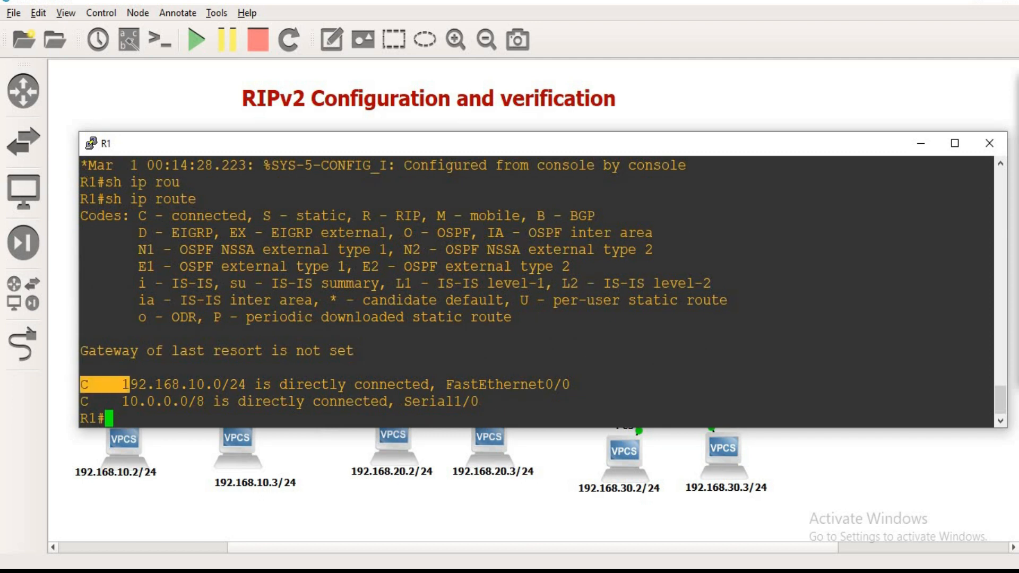
left_click_drag(164, 215, 262, 215)
left_click_drag(122, 384, 171, 401)
Step: Switch to R2's console, display its routing table with sh ip route, and review the listed networks
mouse_move(587, 542)
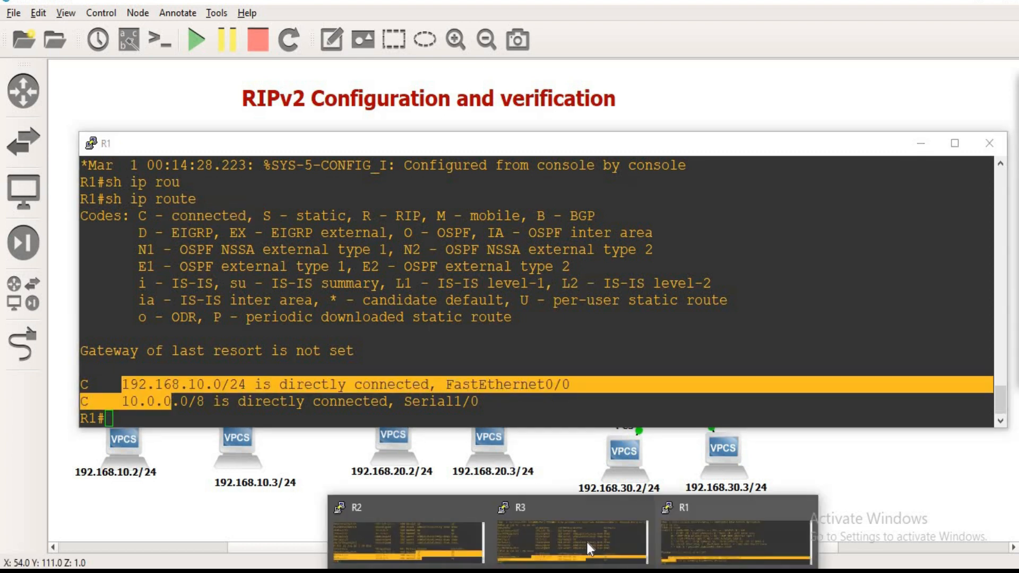
left_click(434, 530)
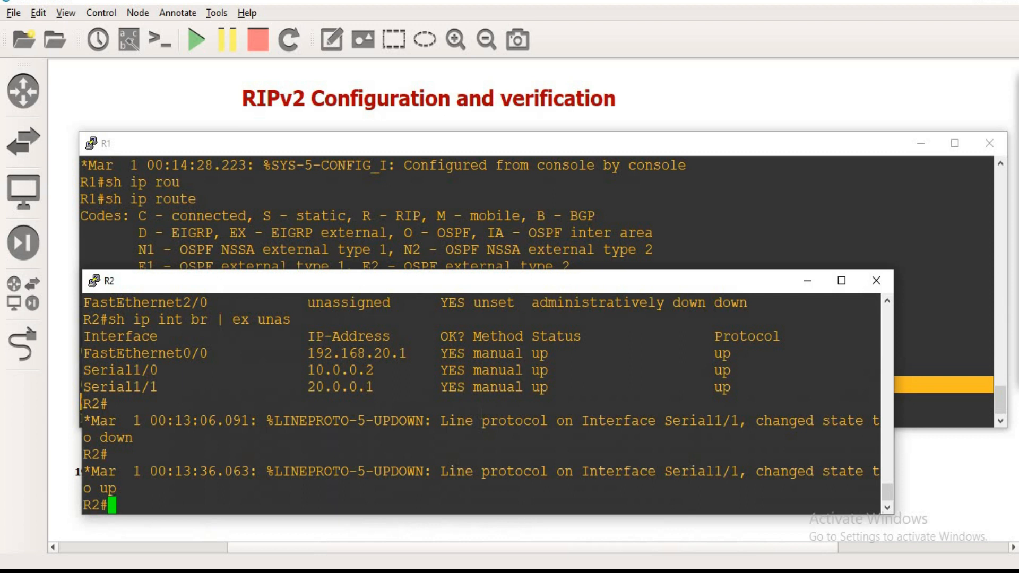
type("sh ip rou")
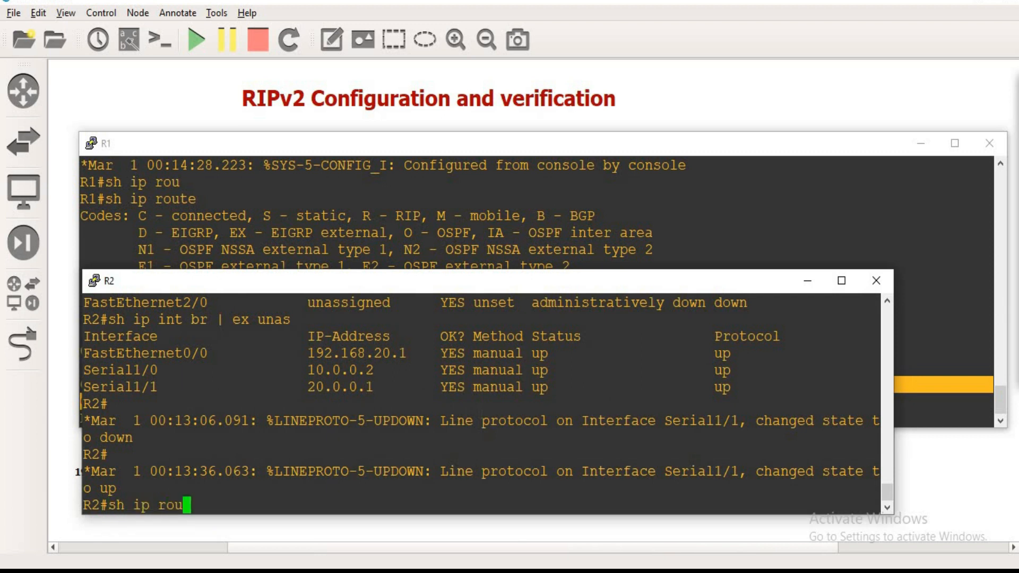
key("Tab")
key("Return")
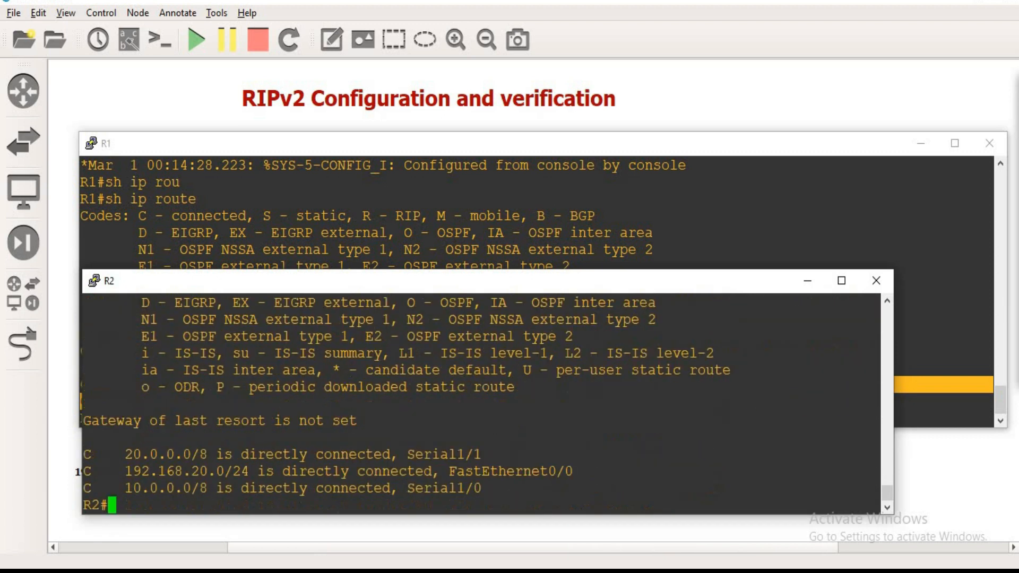
left_click_drag(125, 454, 207, 488)
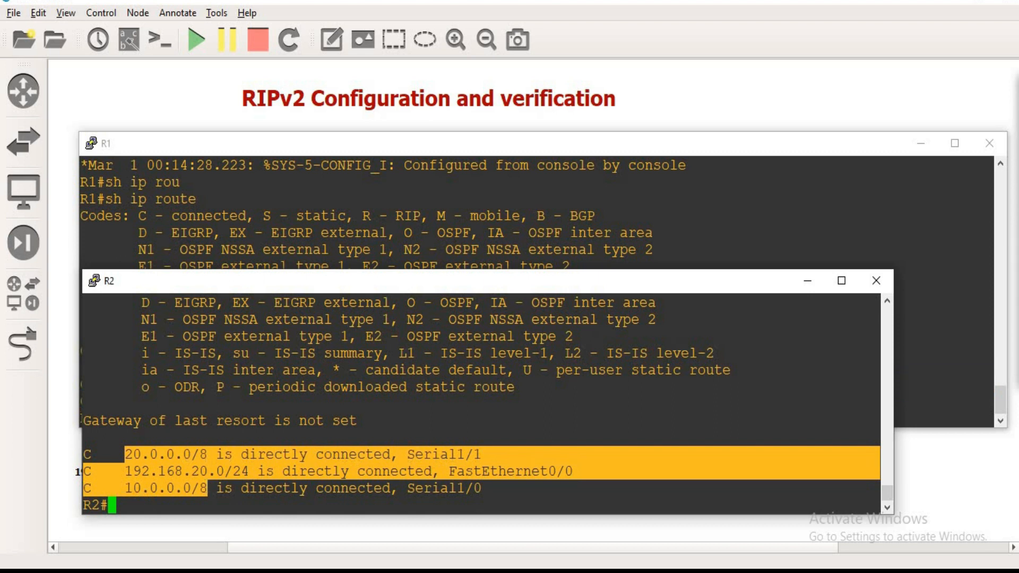
Step: Switch to R3's console and display its routing table with sh ip route
left_click(573, 571)
left_click(538, 538)
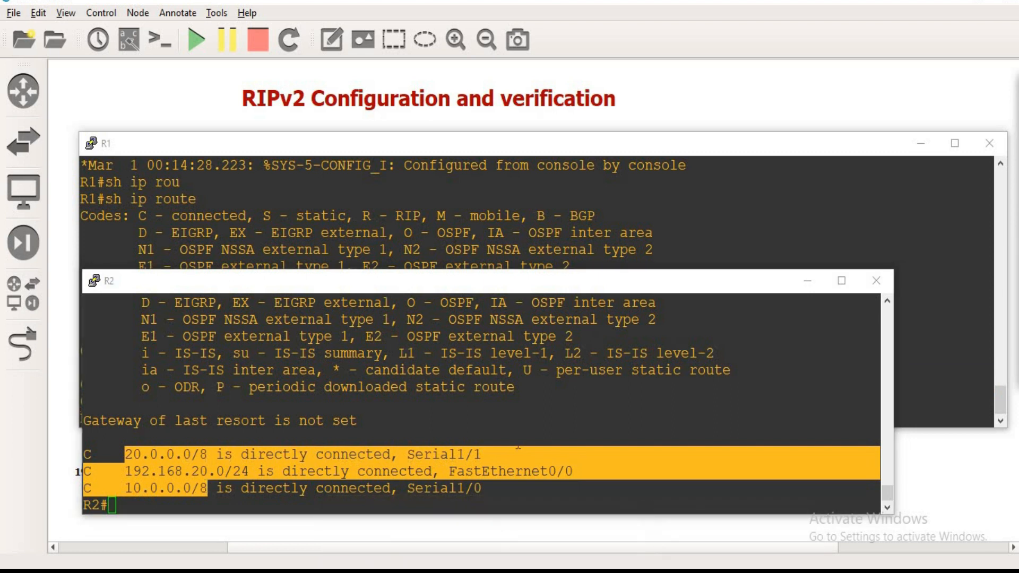
type("sh ip rou")
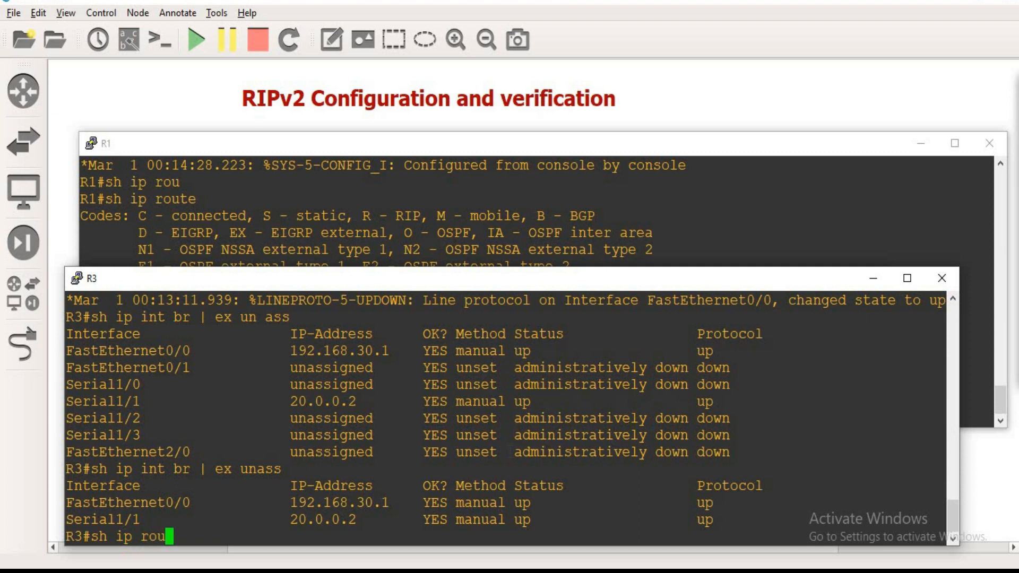
key("Tab")
key("Return")
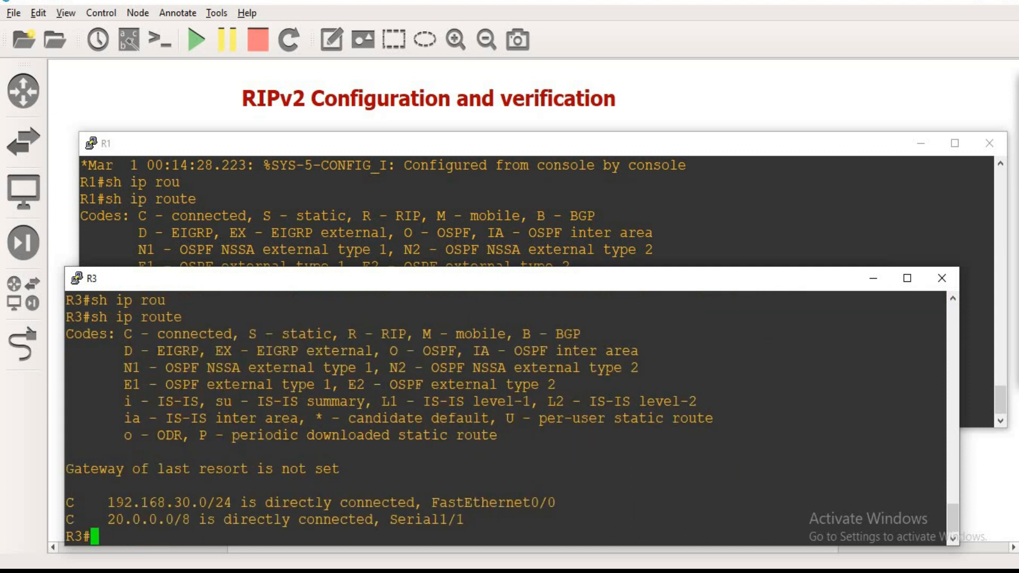
Step: Review the networks listed in R3's routing table, and minimize the R3 and R1 consoles to reveal the topology
left_click_drag(98, 502, 207, 519)
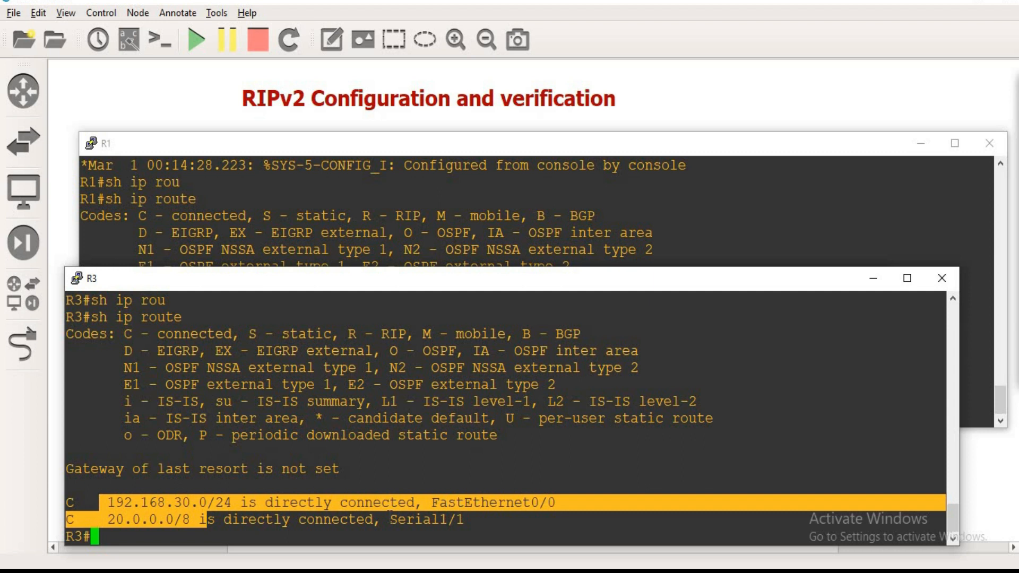
left_click(873, 279)
left_click(807, 280)
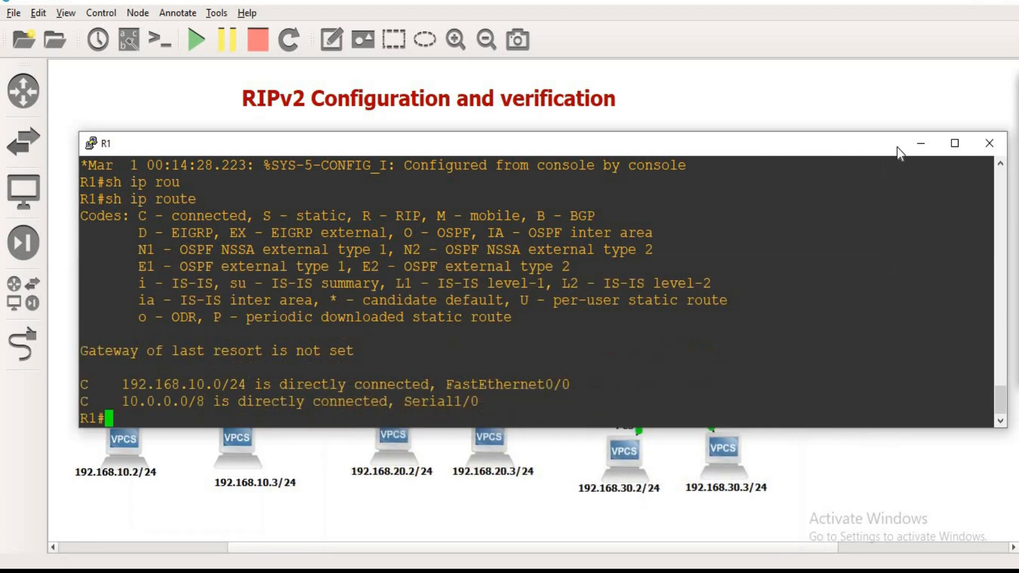
left_click(921, 143)
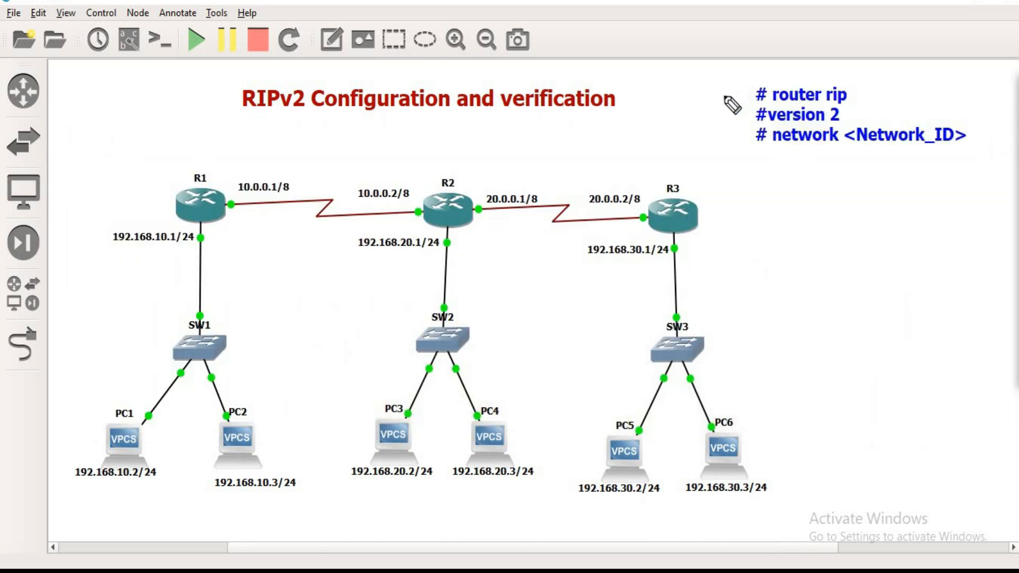
Step: Annotate the RIP command notes with a bracketed conf t, ticks for router rip and version 2, and underlines for version and network
mouse_move(693, 93)
left_mouse_down()
mouse_move(681, 106)
mouse_move(757, 95)
mouse_move(737, 84)
mouse_move(747, 124)
left_mouse_up()
mouse_move(688, 72)
left_mouse_down()
mouse_move(663, 84)
mouse_move(675, 125)
left_mouse_up()
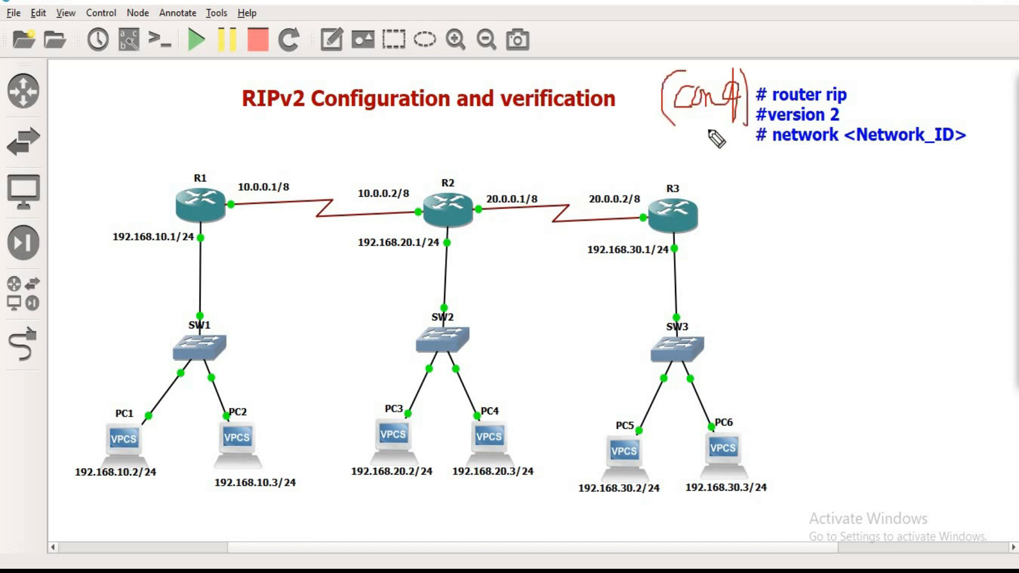
left_click_drag(856, 92, 895, 77)
left_click_drag(849, 113, 880, 100)
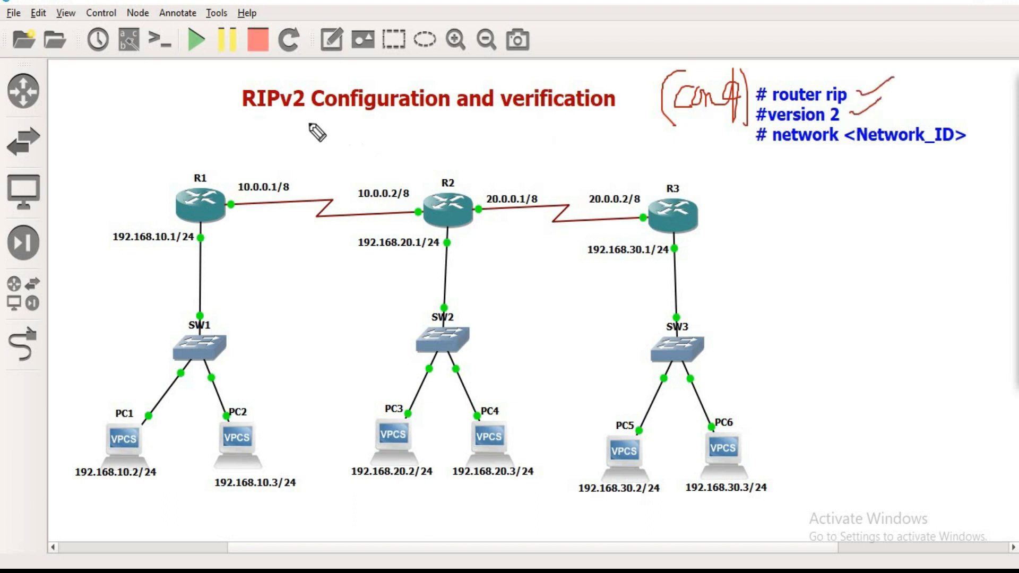
left_click_drag(252, 113, 298, 113)
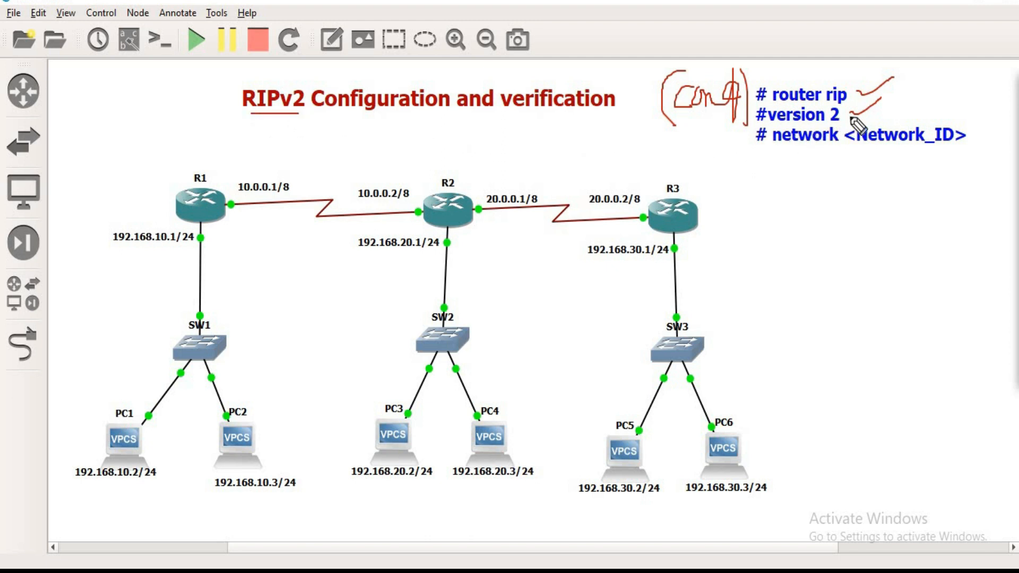
left_click_drag(767, 126, 838, 122)
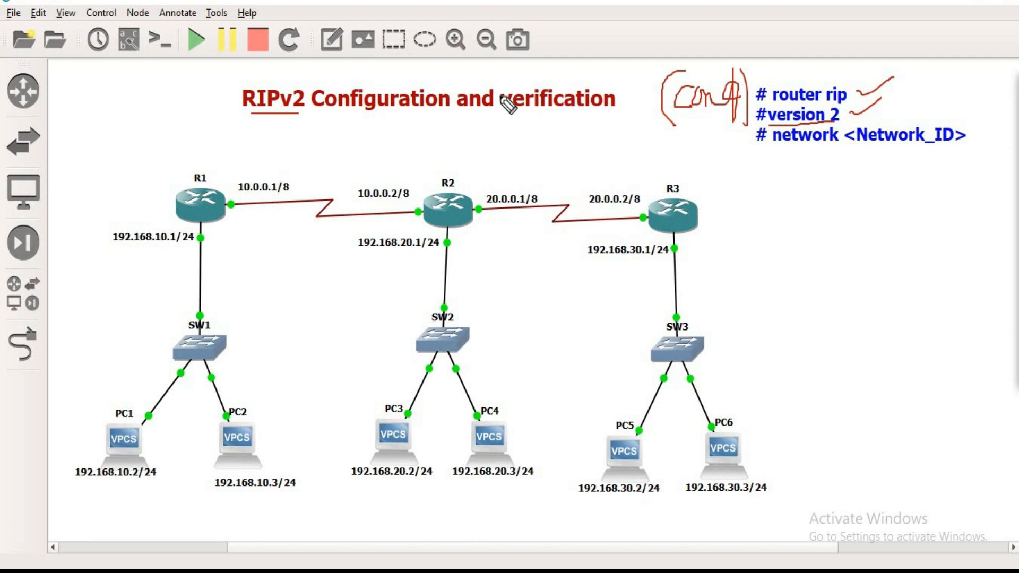
left_click_drag(301, 122, 300, 144)
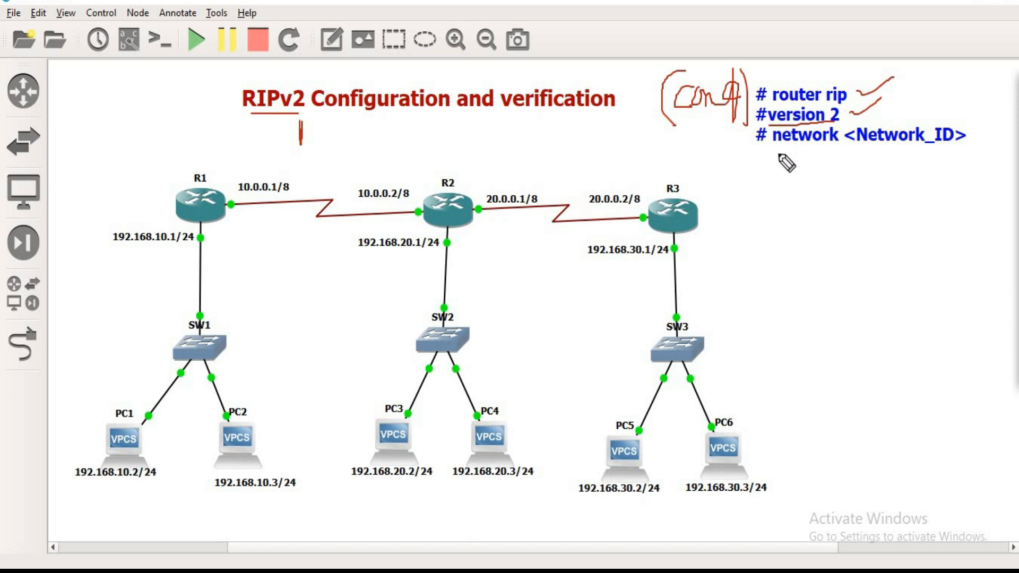
left_click_drag(771, 149, 957, 149)
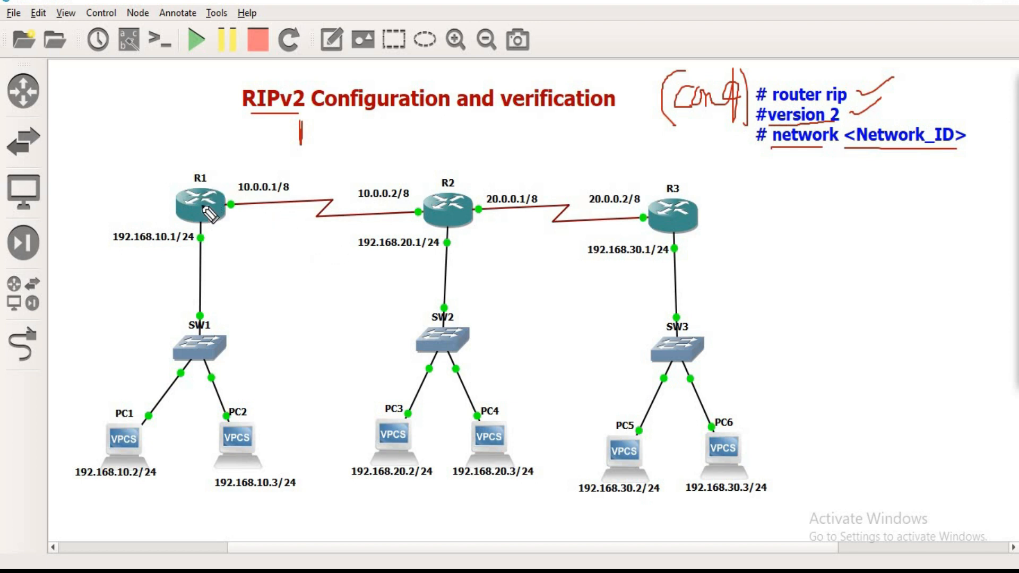
Step: Mark the connected interfaces of R1, R2 and R3 in the topology and underline the addresses 192.168.10.1, 10.0.0.1 and 192.168.20.1
mouse_move(230, 211)
left_mouse_down()
mouse_move(233, 194)
mouse_move(213, 230)
mouse_move(194, 230)
left_mouse_up()
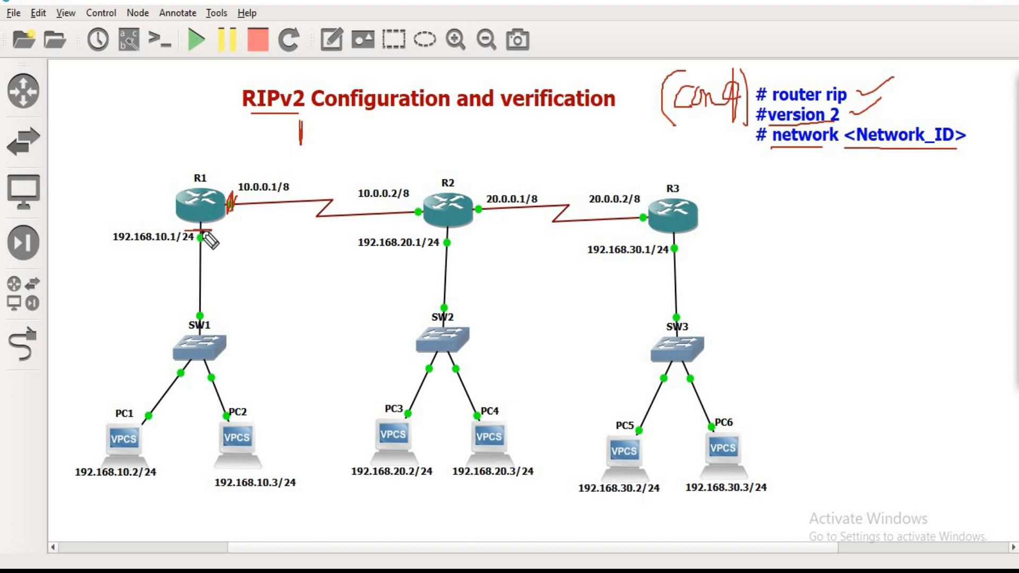
left_click_drag(115, 245, 178, 252)
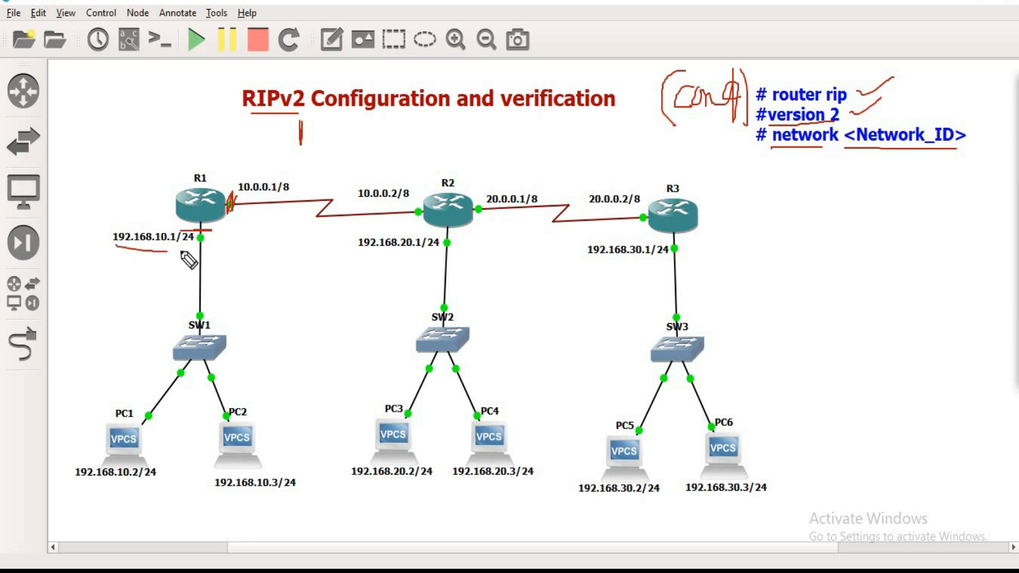
left_click_drag(237, 196, 254, 195)
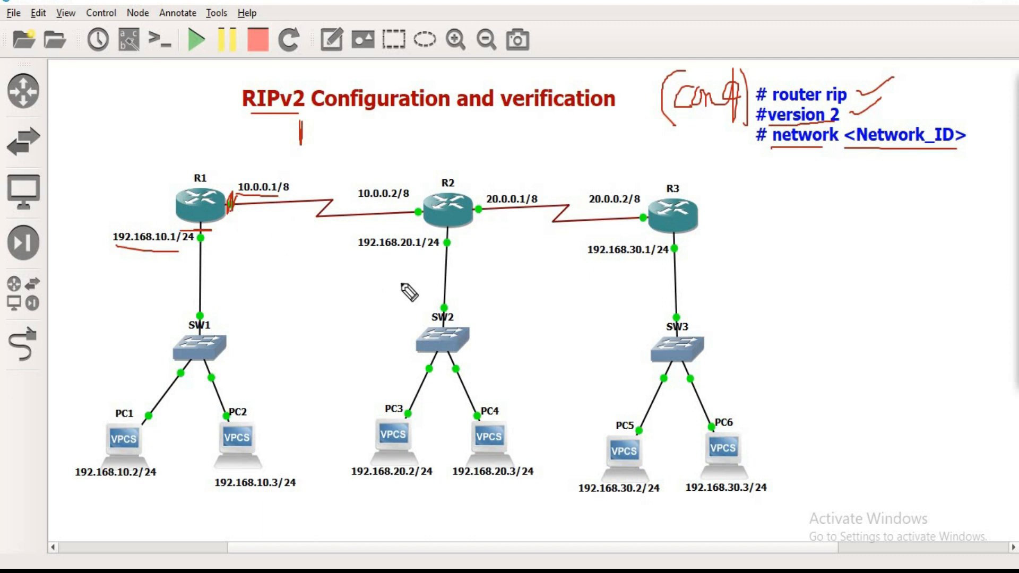
left_click_drag(363, 256, 423, 255)
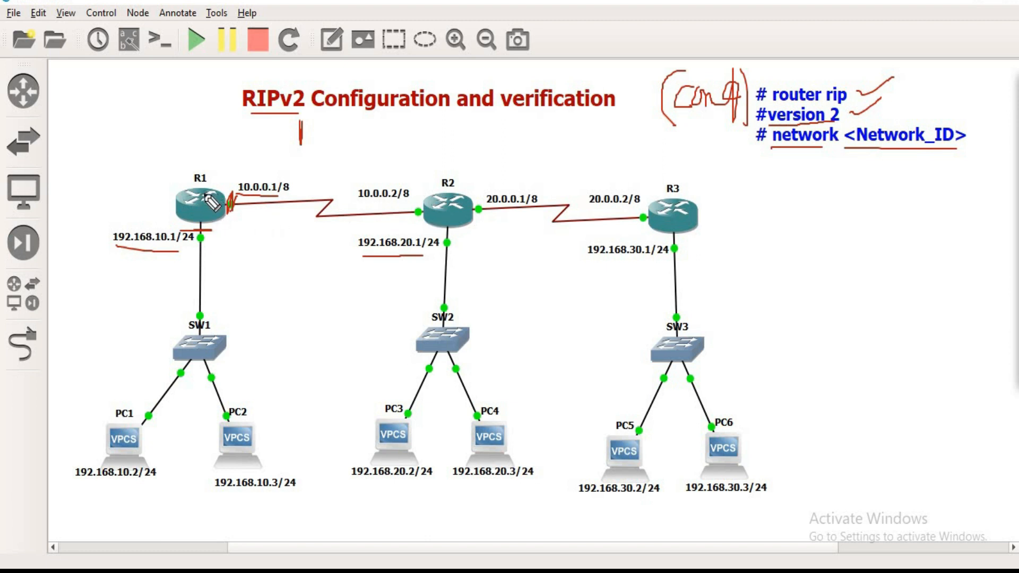
left_click_drag(192, 243, 250, 209)
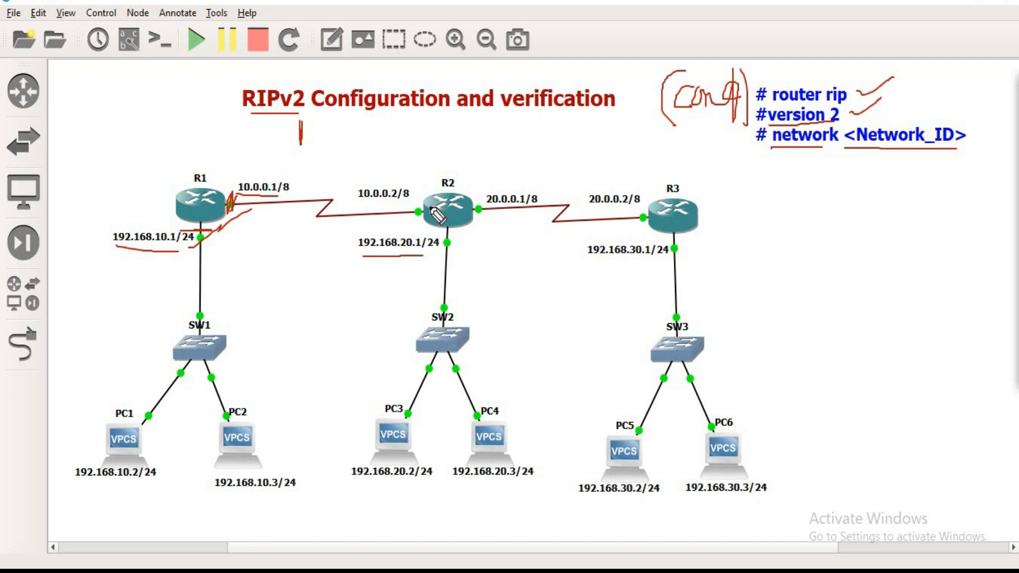
left_click_drag(414, 208, 415, 219)
left_click_drag(476, 207, 475, 202)
left_click_drag(439, 237, 447, 238)
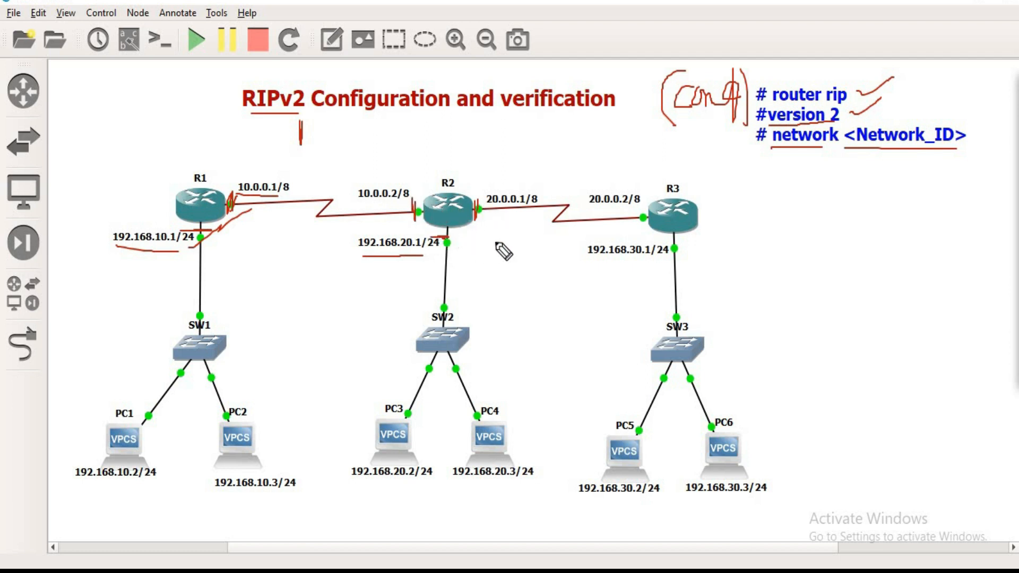
mouse_move(641, 212)
left_mouse_down()
mouse_move(640, 227)
mouse_move(640, 206)
left_mouse_up()
mouse_move(668, 243)
left_mouse_down()
mouse_move(681, 242)
mouse_move(667, 243)
left_mouse_up()
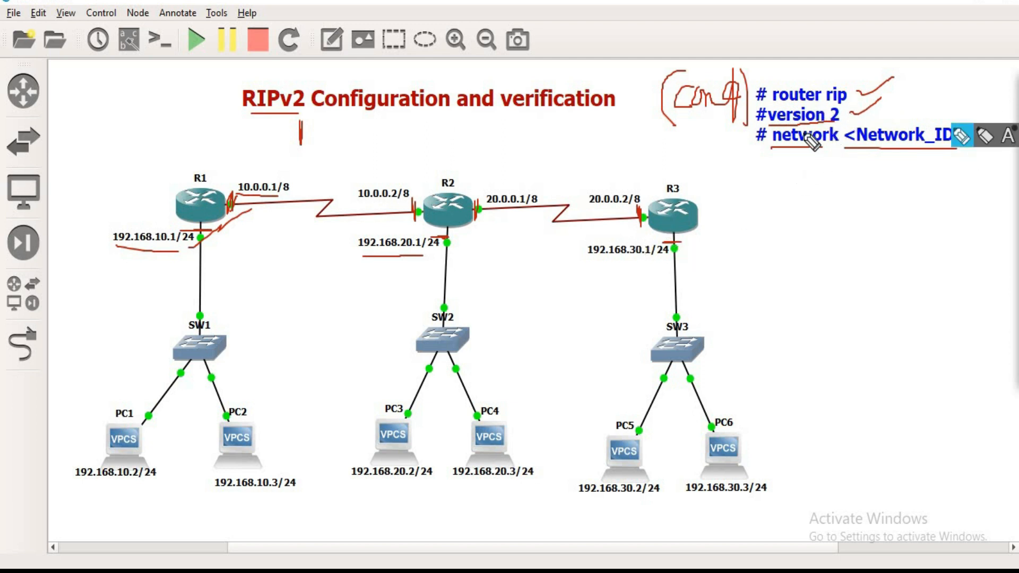
Step: Bracket the first two RIP commands, underline the network command repeatedly, and clear all drawn annotations from the screen
mouse_move(909, 76)
left_mouse_down()
mouse_move(908, 119)
mouse_move(874, 101)
left_mouse_up()
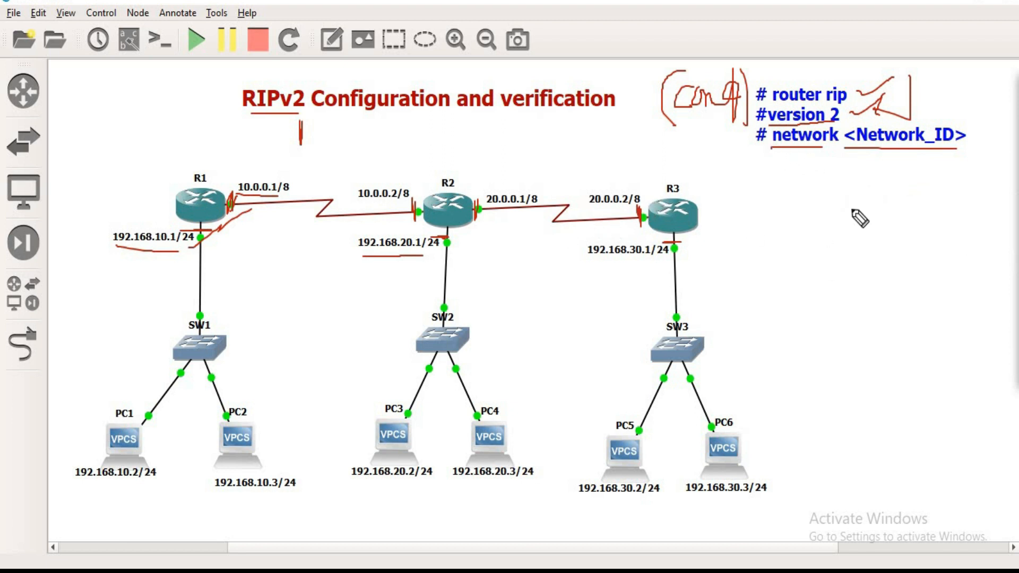
mouse_move(844, 150)
left_mouse_down()
mouse_move(772, 153)
mouse_move(764, 164)
left_mouse_up()
left_click_drag(780, 187, 842, 179)
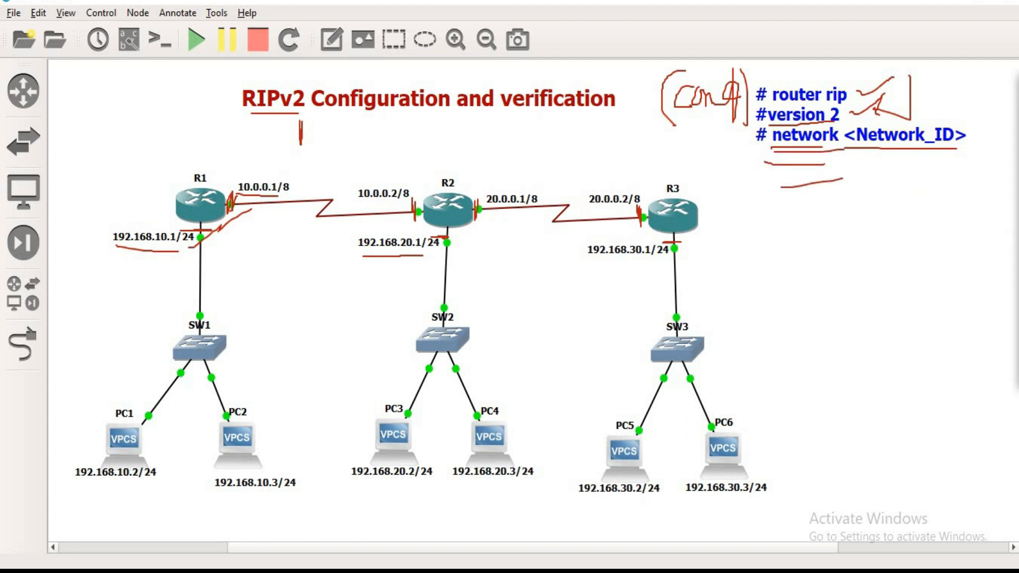
left_click(1017, 159)
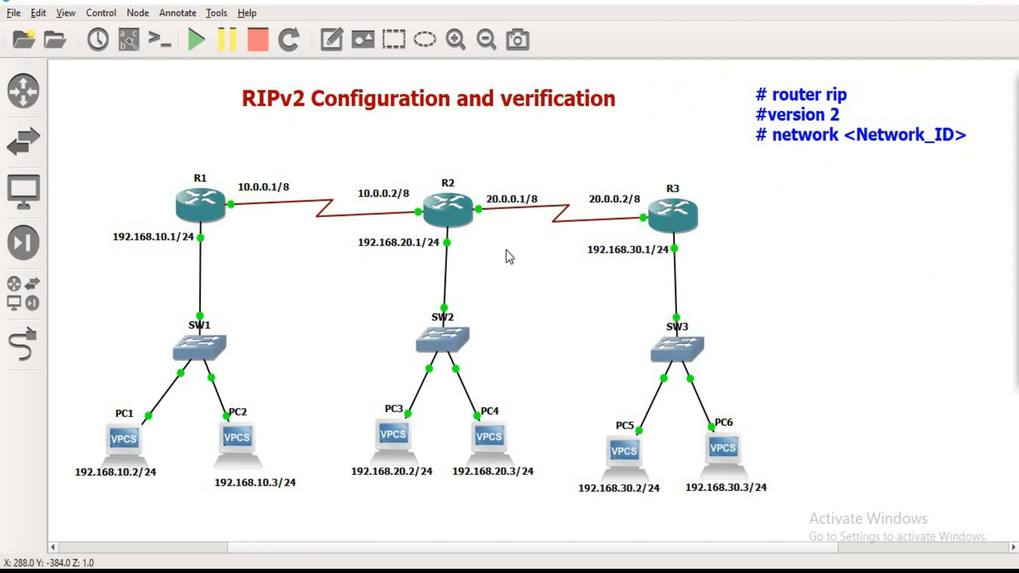
Step: In R1's console, enter global configuration mode, start RIP with router rip, and set version 2
left_click(572, 571)
left_click(700, 556)
type("rou")
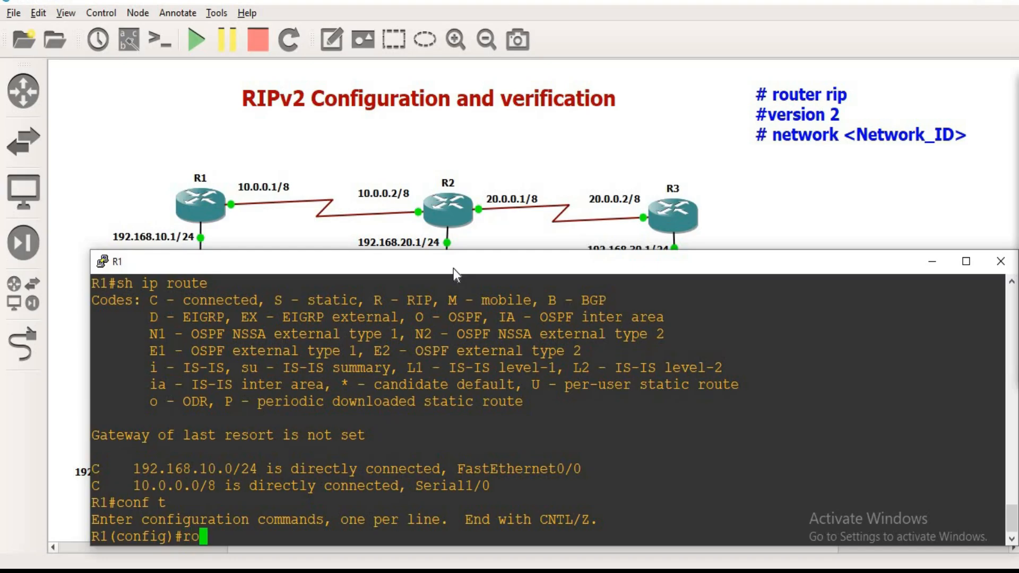
key("Tab")
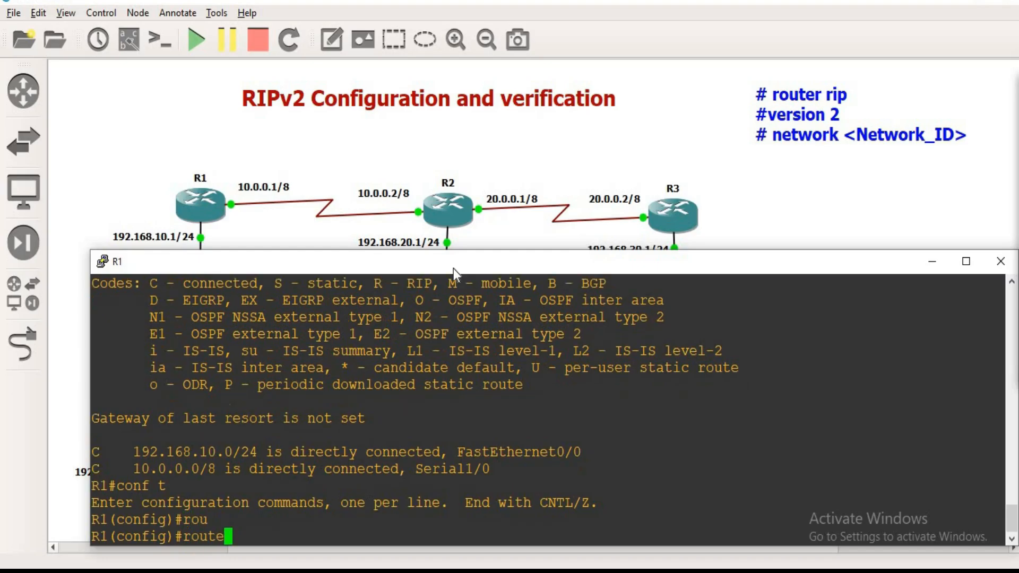
type("r ri")
key("Tab")
key("Return")
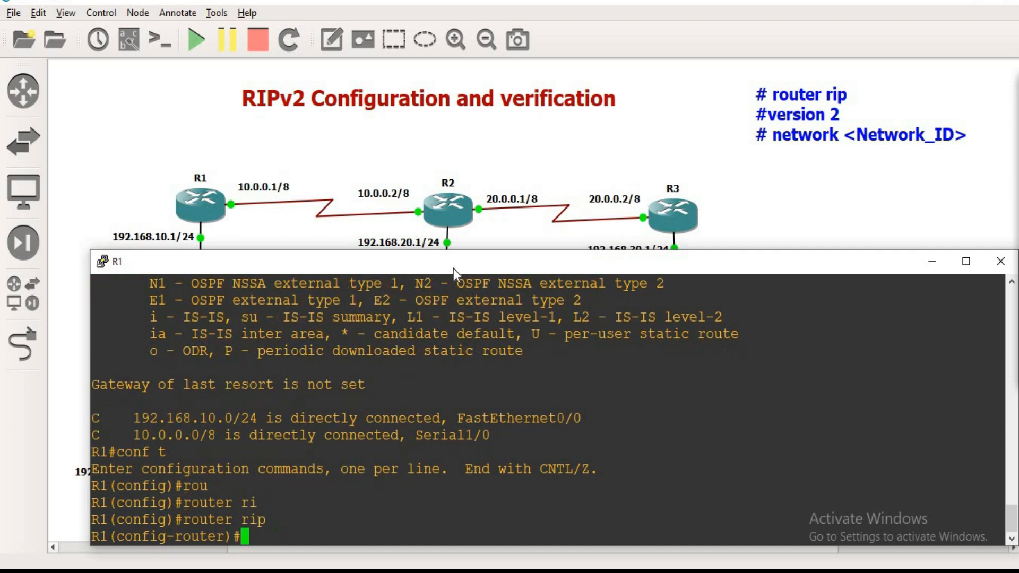
type("ver")
key("Tab")
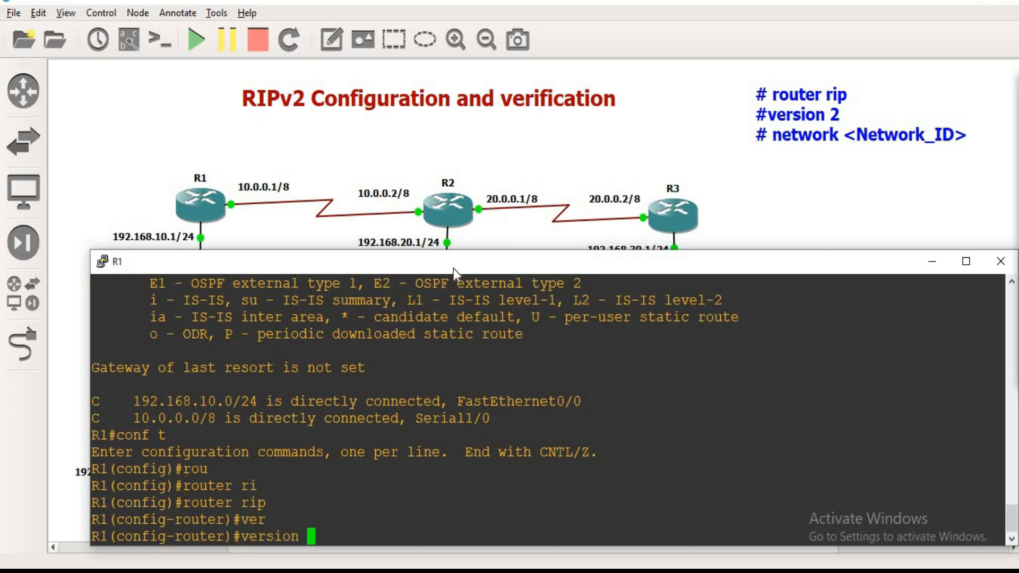
type("2")
key("Return")
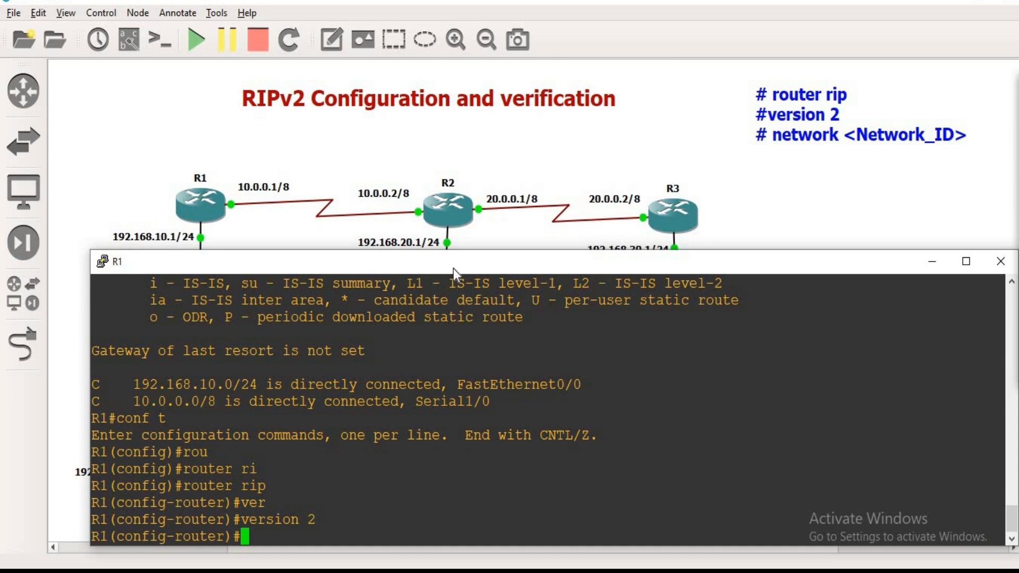
Step: Advertise networks 192.168.10.0 and 10.0.0.0 in R1's RIP configuration, and minimize its console
type("net")
key("Tab")
type("192.168.10.")
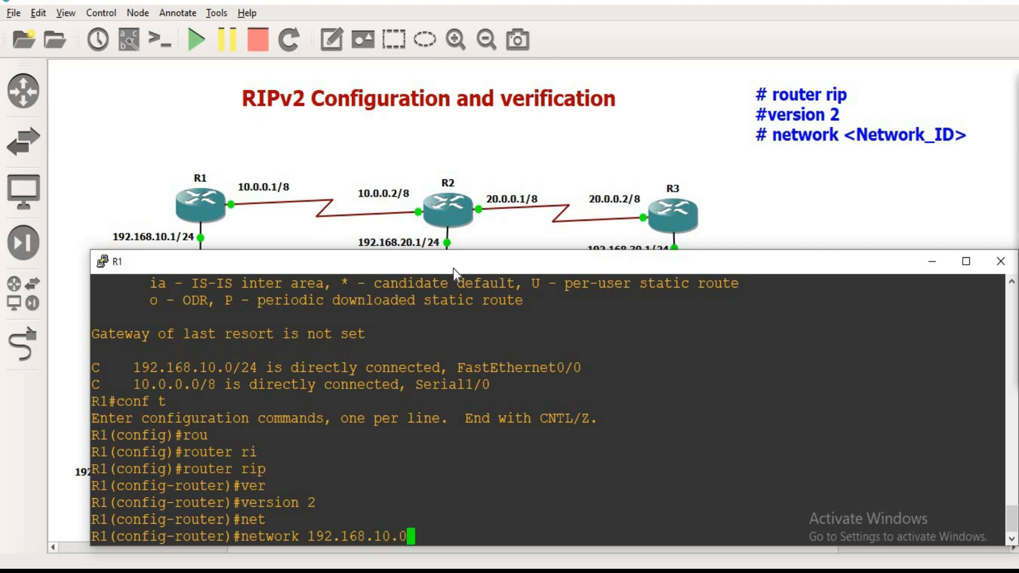
key("Return")
type("nfig-router)#n")
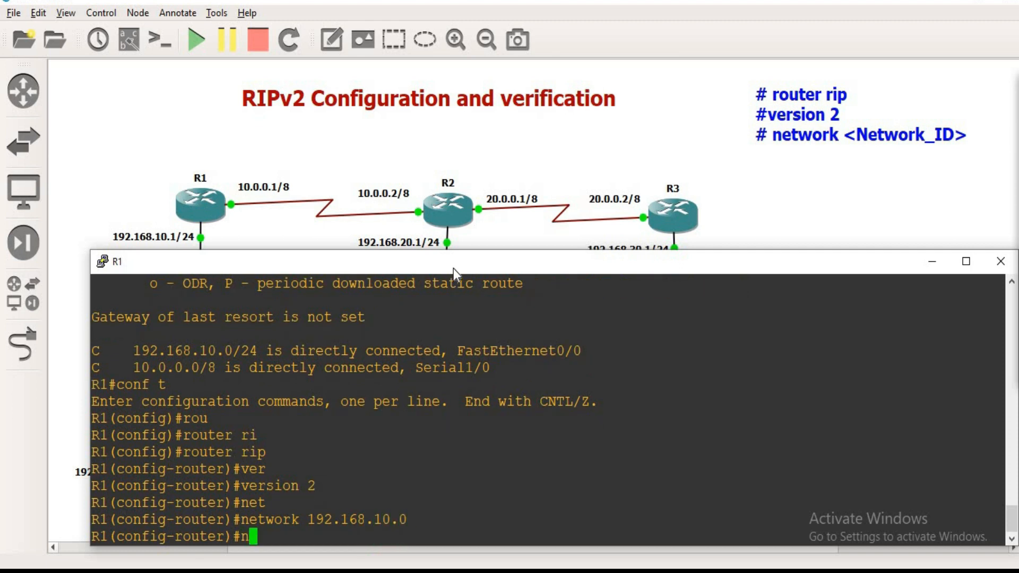
type("et")
key("Tab")
type("10.0.0.0")
key("Return")
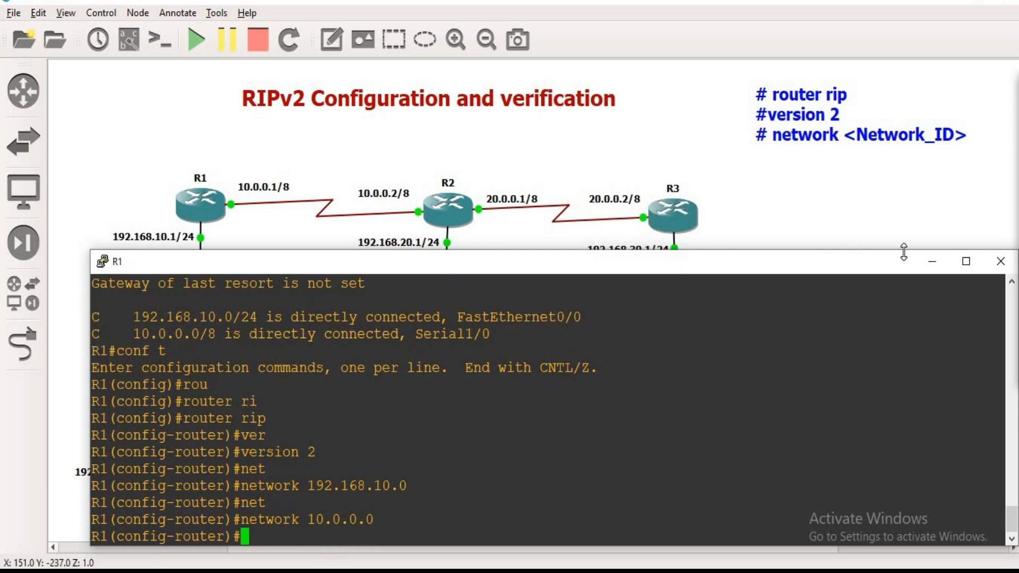
left_click(932, 261)
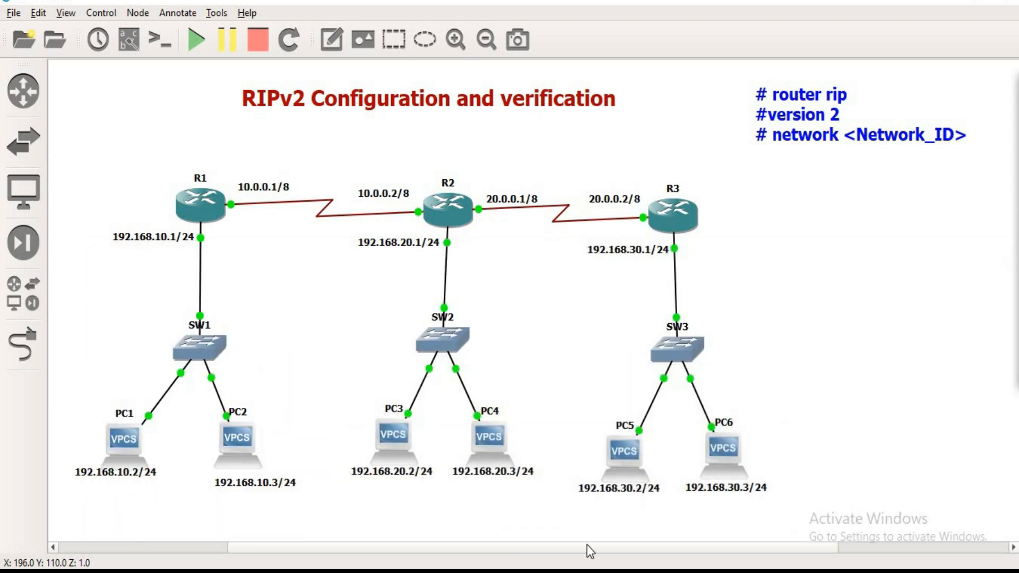
Step: Switch to R2's console, enter global configuration mode with conf t, and start RIP with router rip
left_click(583, 570)
left_click(427, 526)
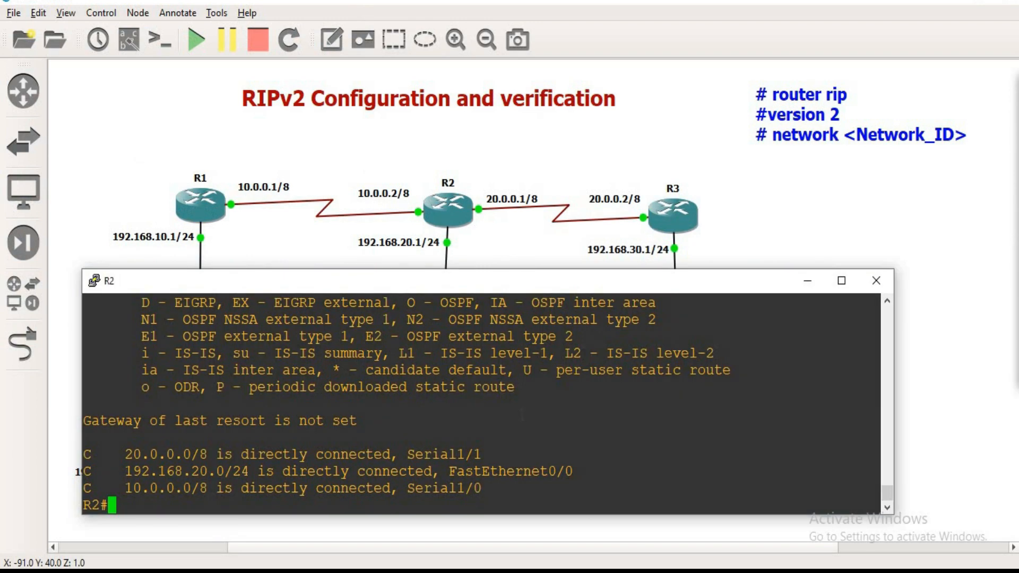
type("conf t")
key("Return")
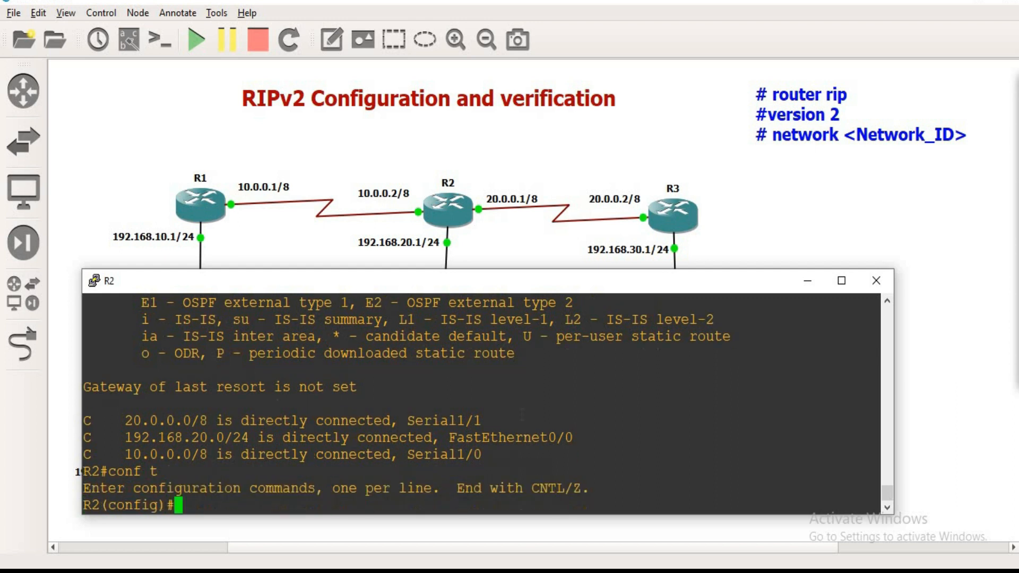
type("rou")
key("Tab")
type("ter ri")
key("Tab")
type("p")
key("Return")
type("net")
key("Tab")
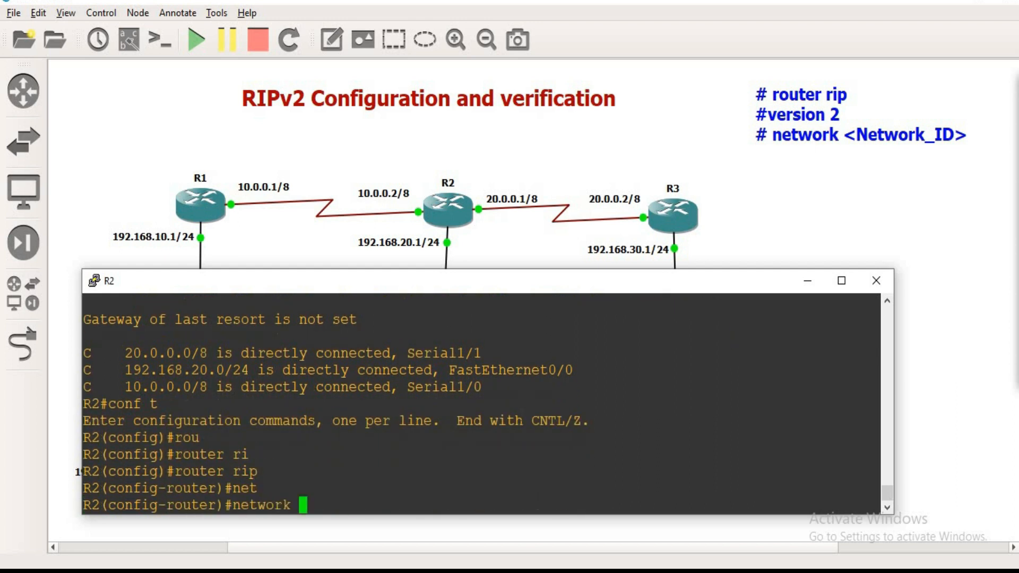
key("BackSpace")
key("BackSpace")
key("BackSpace")
key("BackSpace")
key("BackSpace")
key("BackSpace")
key("BackSpace")
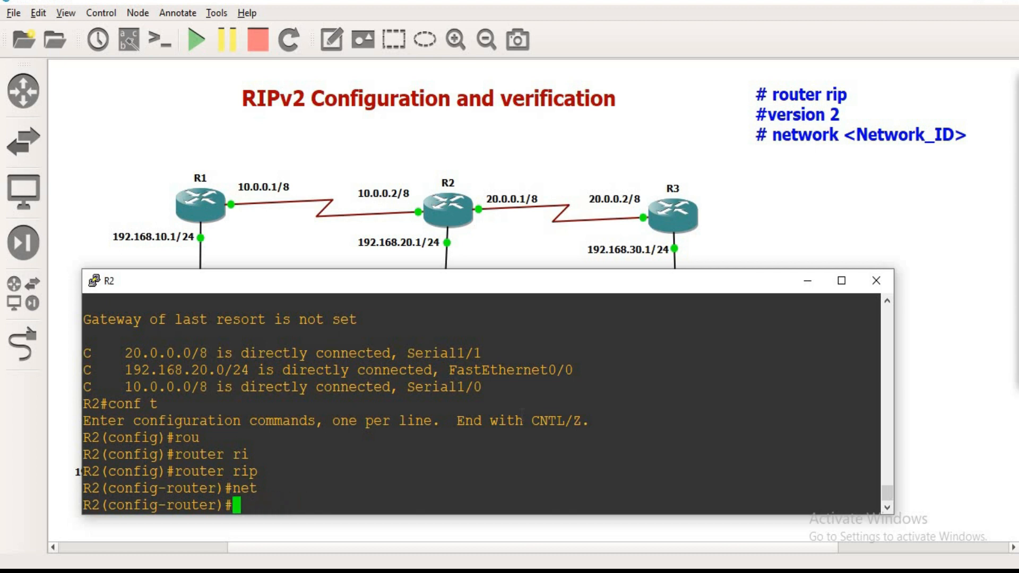
Step: Set RIP version 2 on R2
type("ver")
key("Tab")
type("2")
key("Return")
Step: Advertise R2's serial networks 10.0.0.0 and 20.0.0.0 in RIP
type("network")
key("Tab")
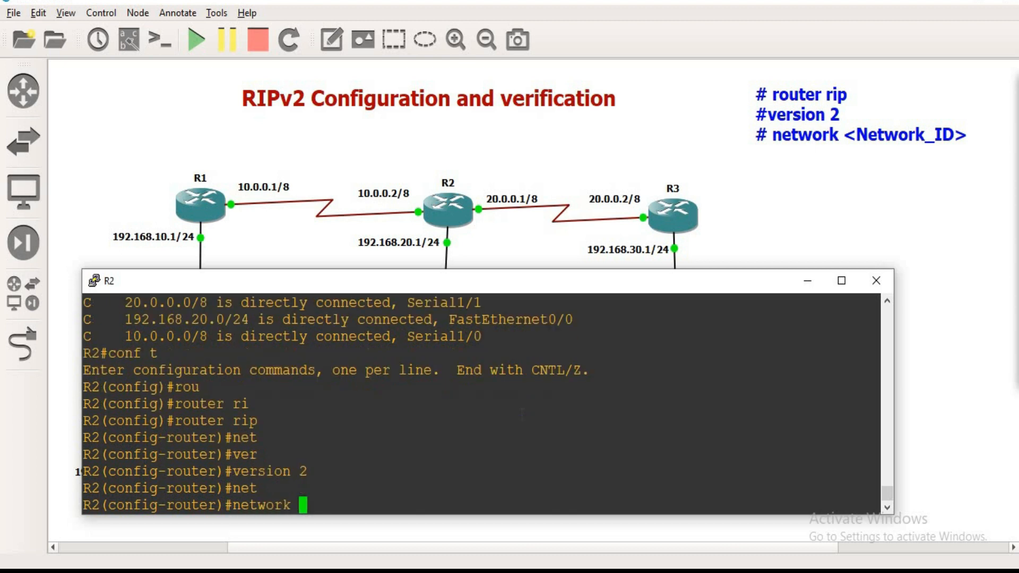
type("10.0.0.0")
key("Return")
type("net")
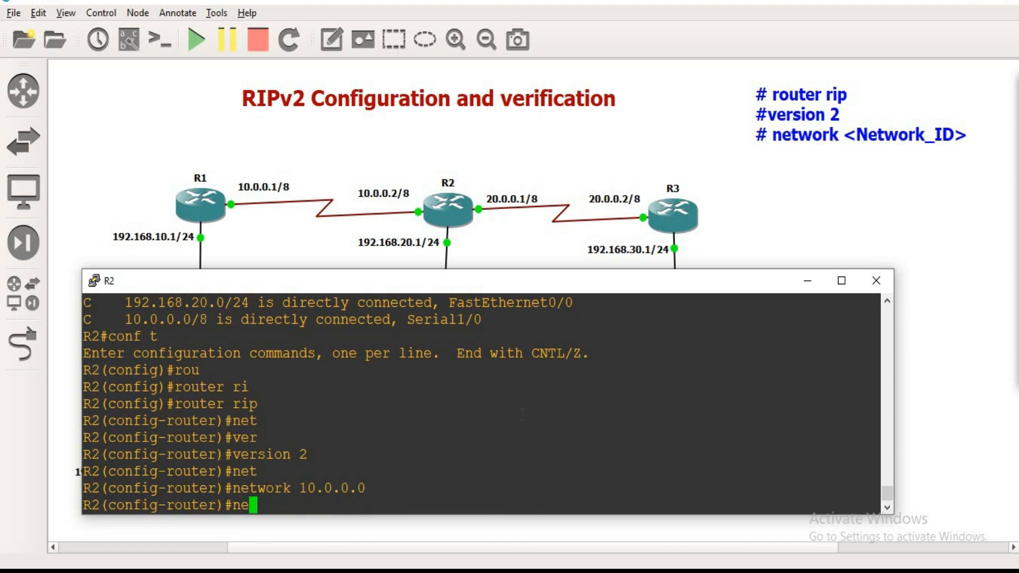
key("Tab")
type("20.0.0")
key("Return")
Step: Advertise R2's LAN network 192.168.20.0 in RIP, and put away the R2 console
type("net")
key("Tab")
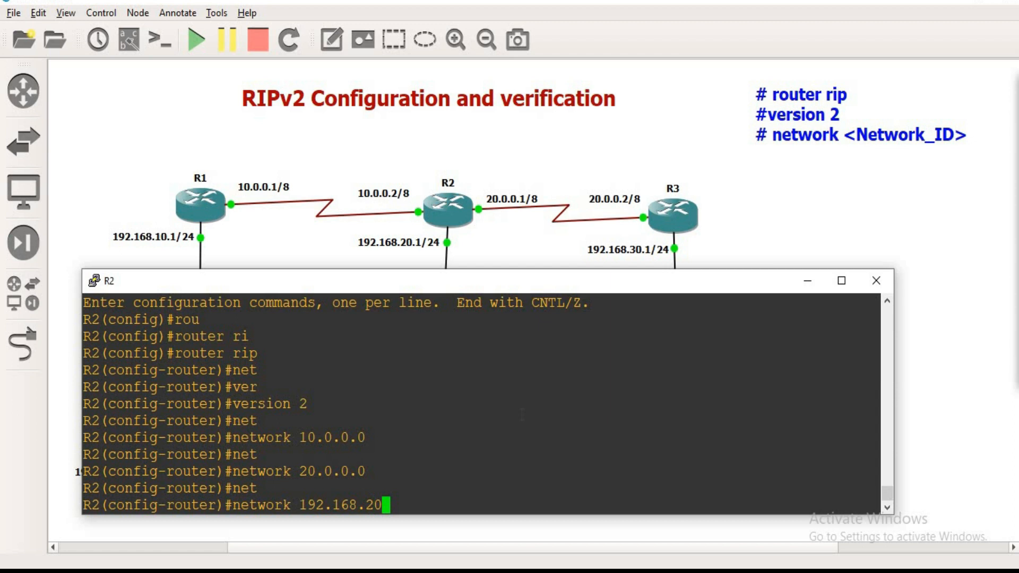
type("192.168.20.0")
key("Return")
left_click(659, 525)
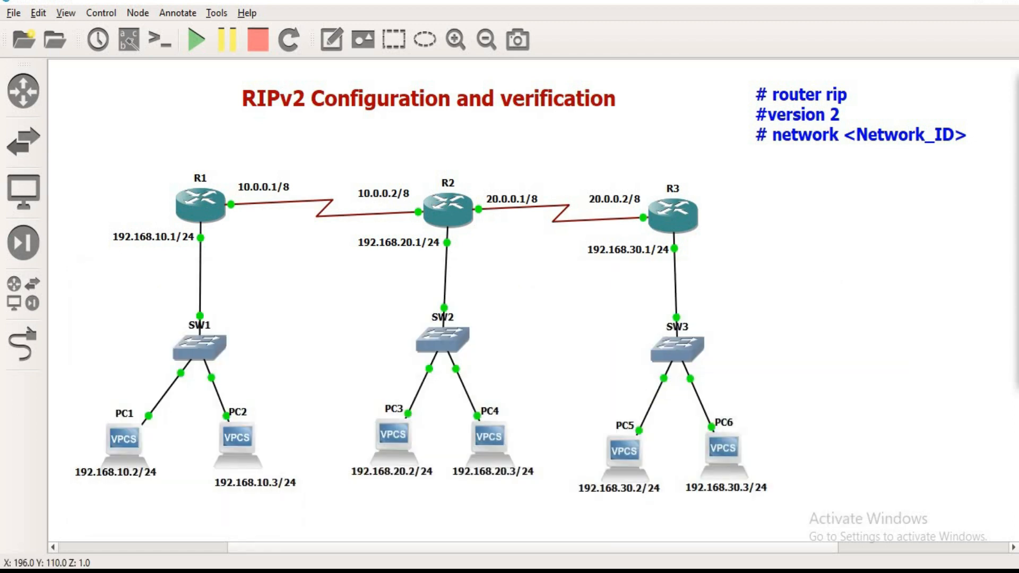
Step: Switch to R3's console, enter global configuration mode with conf t, and start RIP with router rip
mouse_move(645, 542)
left_click(737, 530)
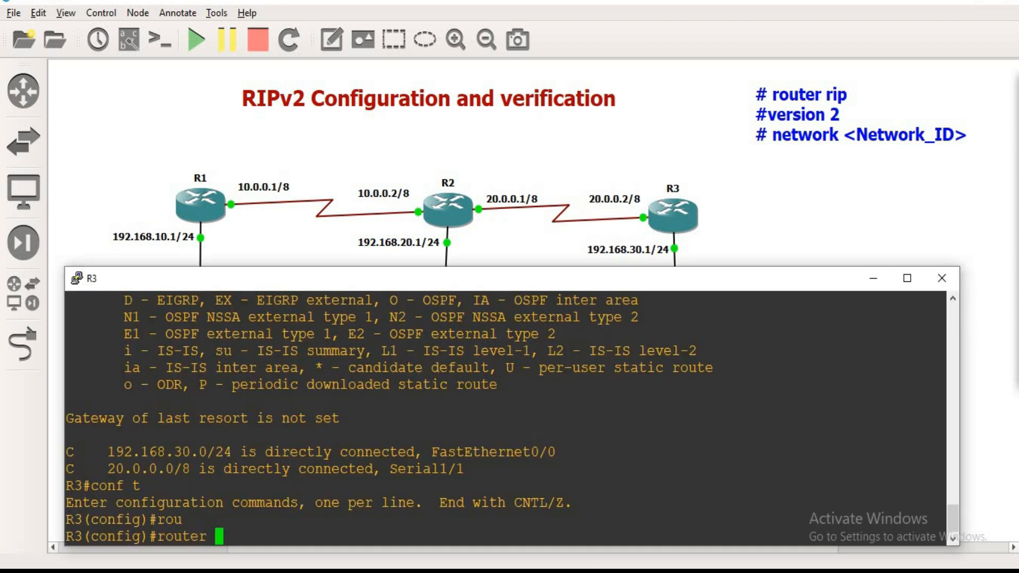
type("ri")
key("Tab")
key("Return")
Step: Set RIP version 2 on R3
type("ve")
key("Tab")
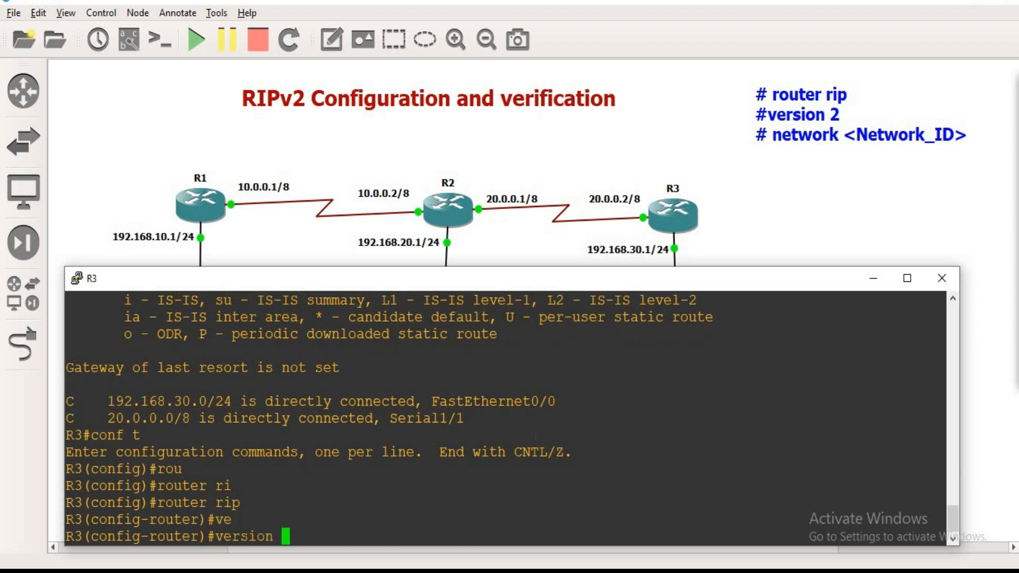
type("2")
key("Return")
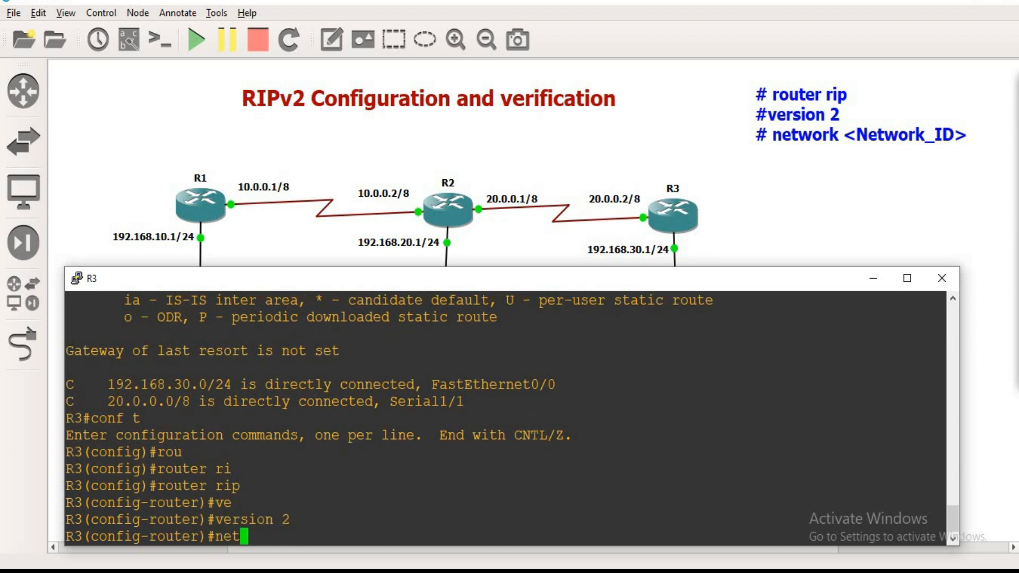
Step: Advertise R3's serial network 20.0.0.0 and LAN network 192.168.30.0 in RIP
type("net")
key("Tab")
type("20.0.0.0")
key("Return")
type("net")
key("Tab")
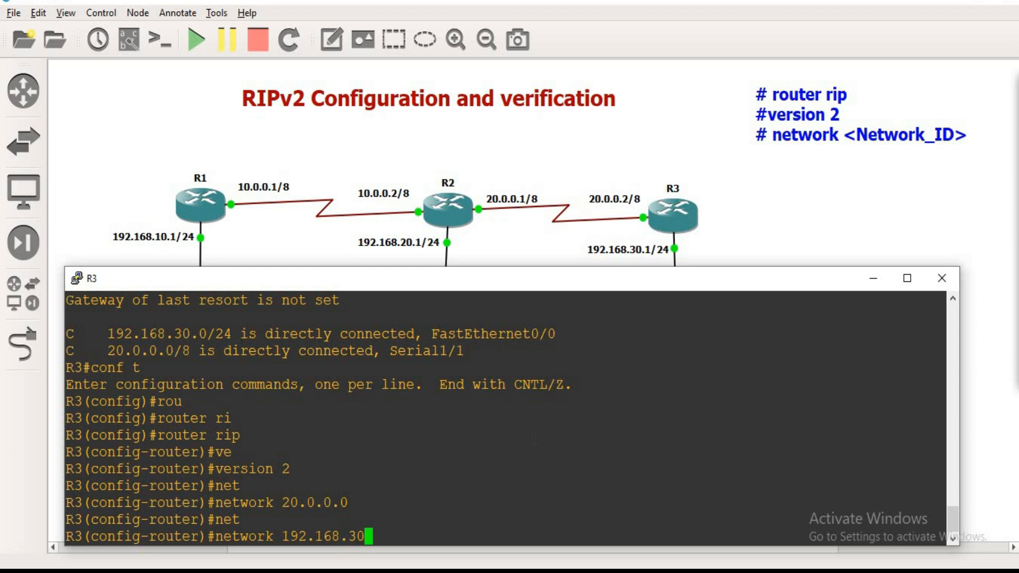
type("0")
key("Return")
Step: Switch to R1's console and leave configuration mode for the privileged prompt
left_click(574, 570)
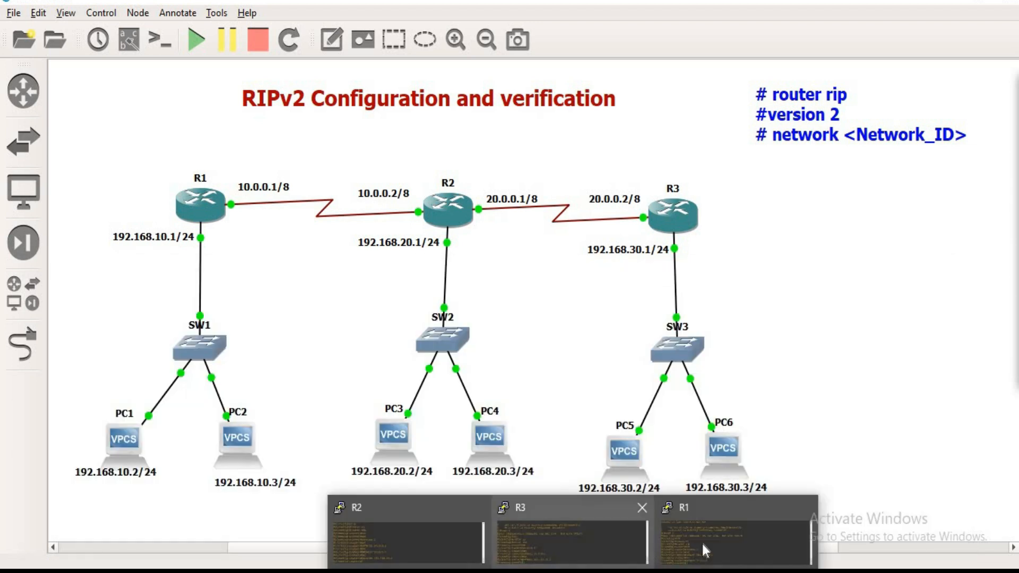
left_click(701, 535)
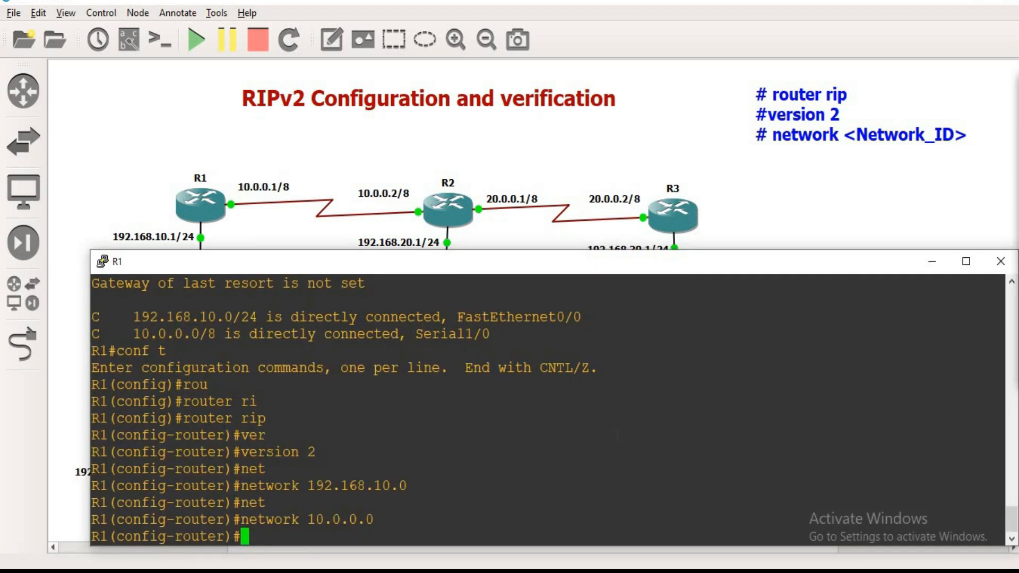
key("ctrl+z")
key("Return")
key("Return")
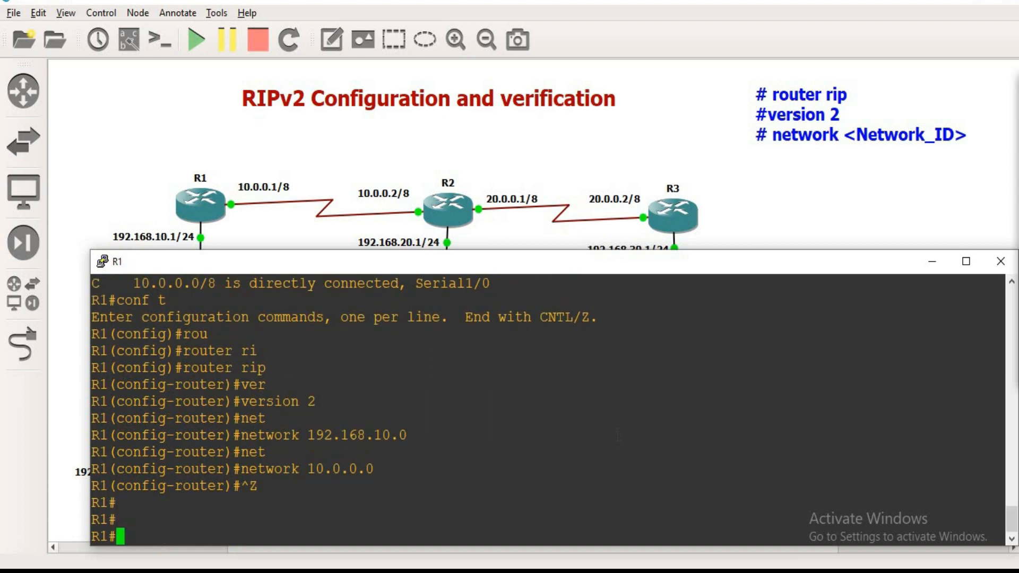
Step: Display R1's routing table with sh ip route
type("sh ip")
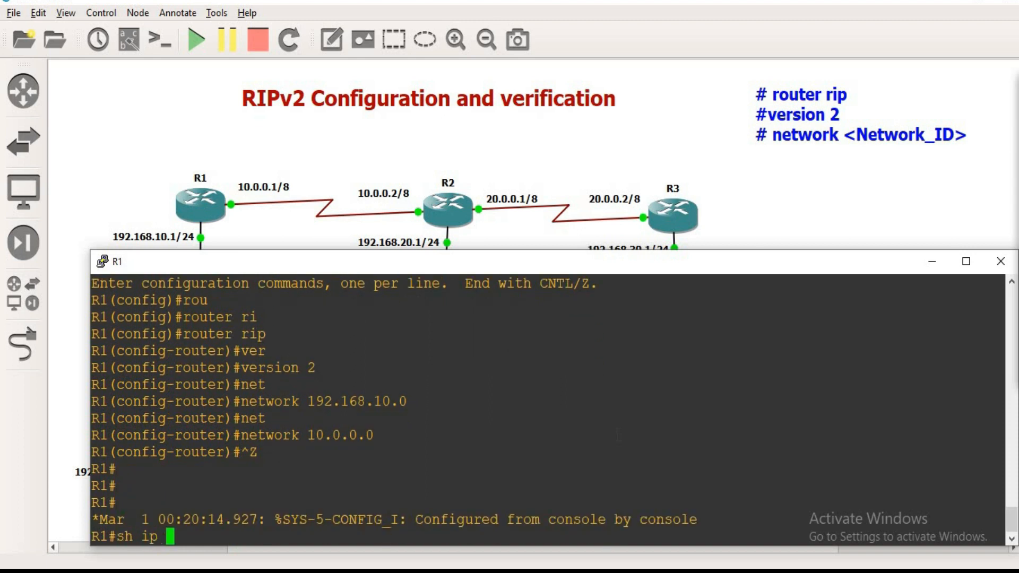
type(" rou")
key("Tab")
key("Return")
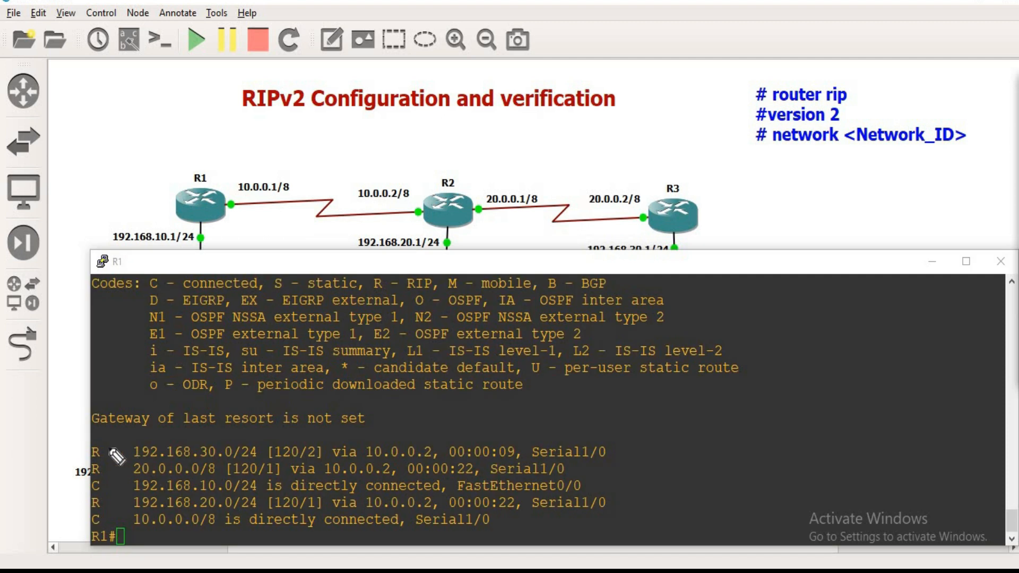
Step: Mark R1's RIP-learned routes 192.168.30.0, 20.0.0.0 and 192.168.20.0, match them to the topology, and put away R1's console
mouse_move(89, 456)
left_mouse_down()
mouse_move(125, 455)
mouse_move(125, 468)
left_mouse_up()
left_click_drag(103, 501, 132, 501)
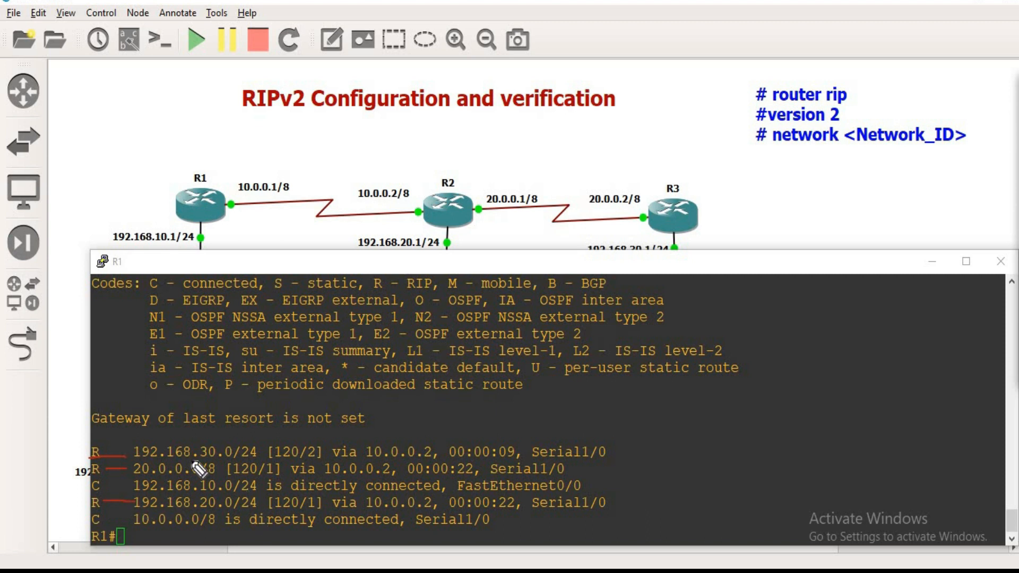
left_click_drag(195, 456, 224, 456)
mouse_move(714, 183)
left_mouse_down()
mouse_move(693, 207)
mouse_move(701, 209)
left_mouse_up()
left_click_drag(134, 473, 181, 472)
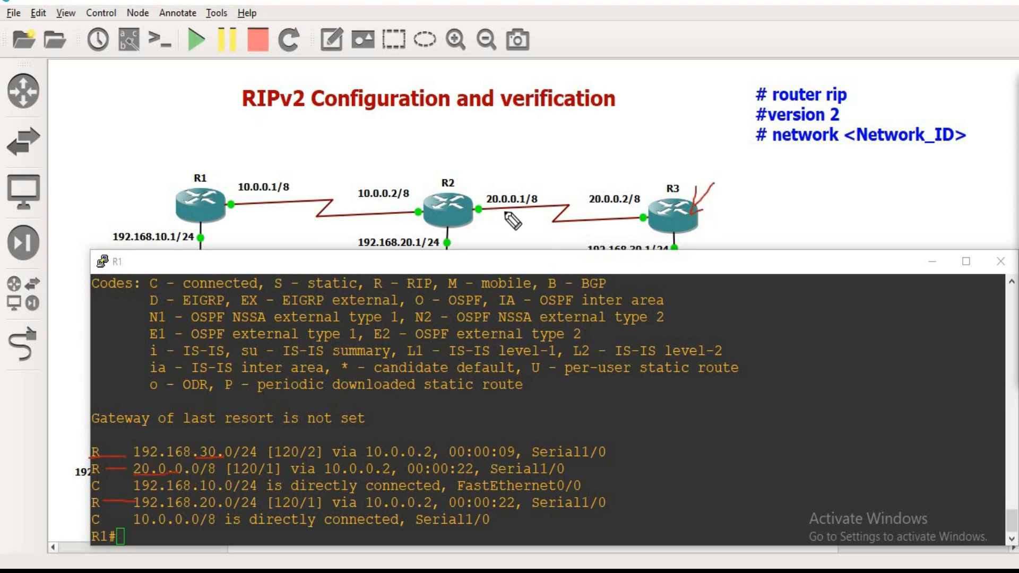
mouse_move(479, 213)
left_mouse_down()
mouse_move(652, 222)
mouse_move(495, 218)
left_mouse_up()
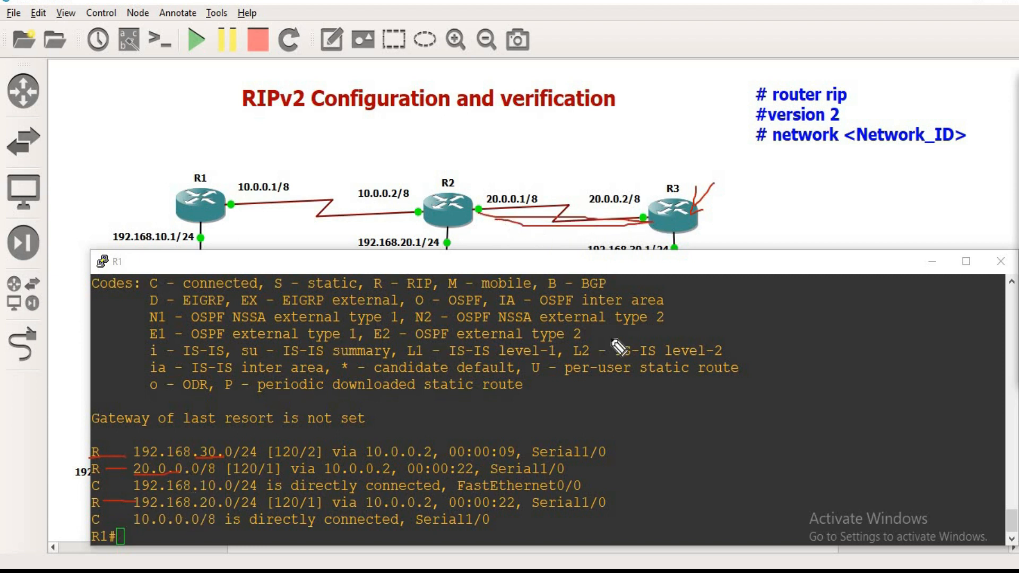
left_click_drag(471, 226, 471, 254)
left_click_drag(181, 512, 237, 512)
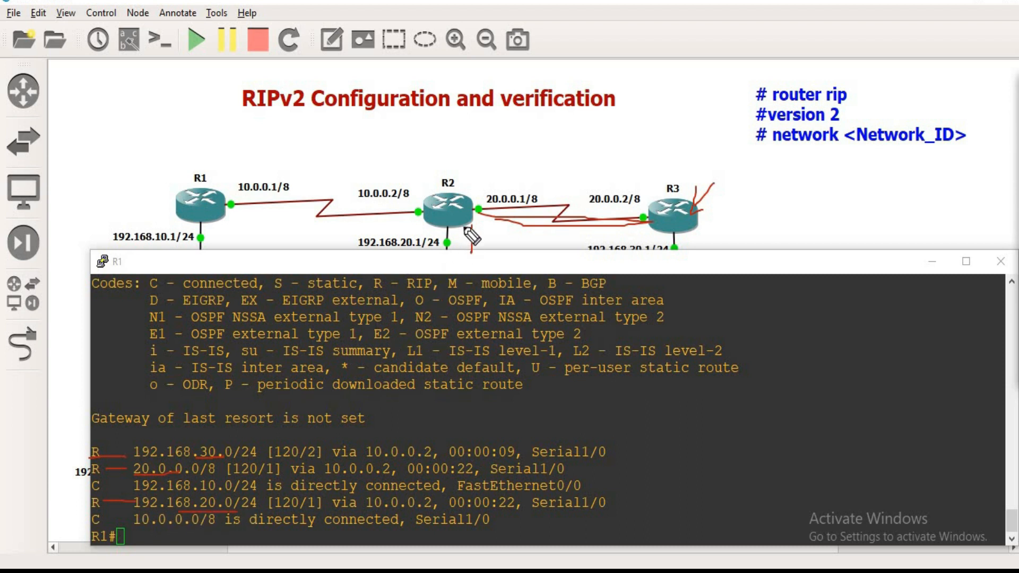
mouse_move(464, 226)
left_mouse_down()
mouse_move(458, 243)
mouse_move(473, 240)
left_mouse_up()
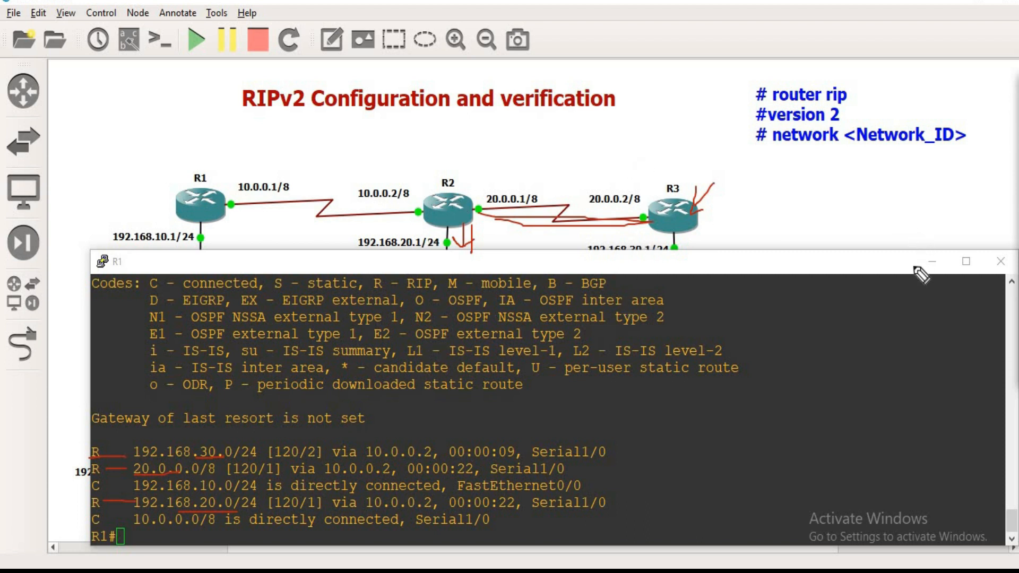
left_click(1016, 136)
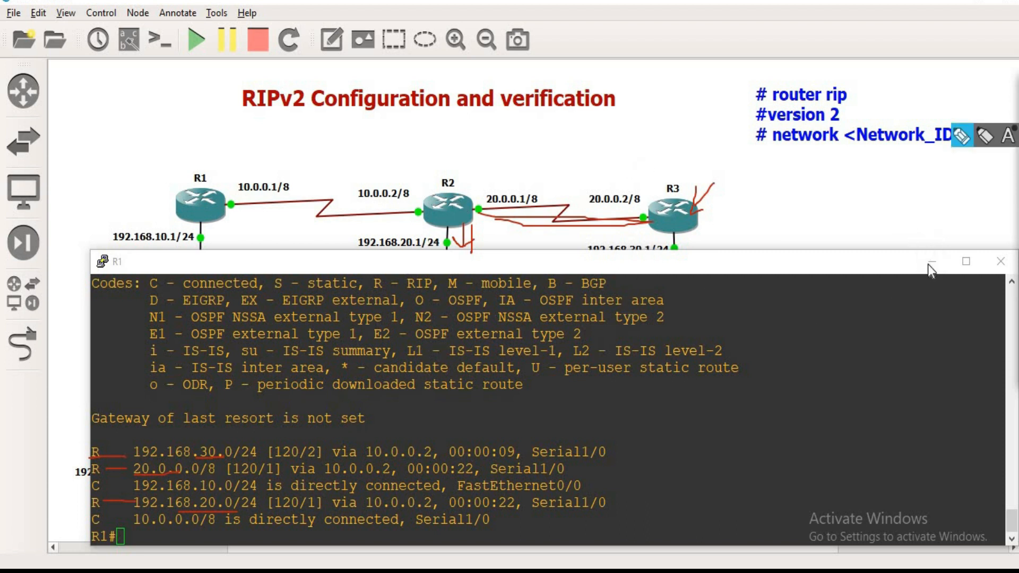
left_click(930, 264)
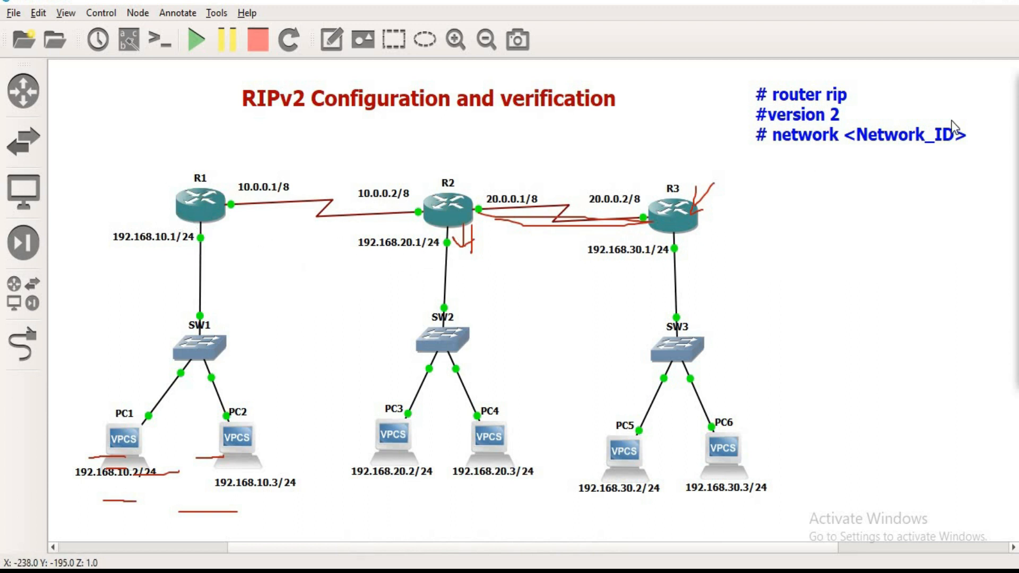
Step: Trace the links and LAN networks of R1, R2 and R3 on the topology diagram with pen marks
left_click(1016, 133)
mouse_move(425, 229)
left_mouse_down()
mouse_move(425, 291)
mouse_move(414, 265)
mouse_move(431, 260)
left_mouse_up()
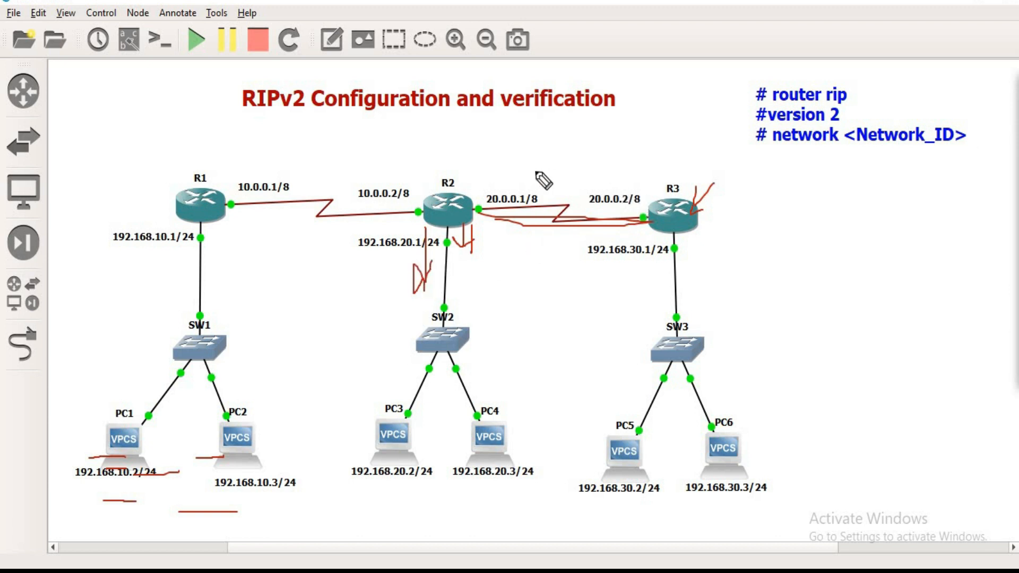
mouse_move(496, 179)
left_mouse_down()
mouse_move(641, 184)
mouse_move(604, 169)
mouse_move(611, 177)
left_mouse_up()
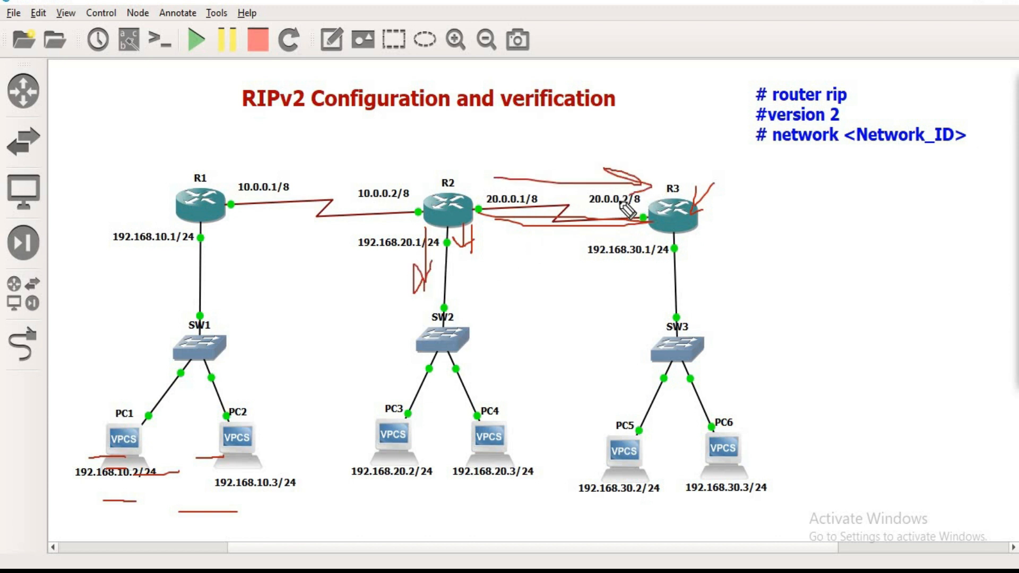
mouse_move(711, 232)
left_mouse_down()
mouse_move(698, 313)
mouse_move(707, 334)
mouse_move(735, 306)
left_mouse_up()
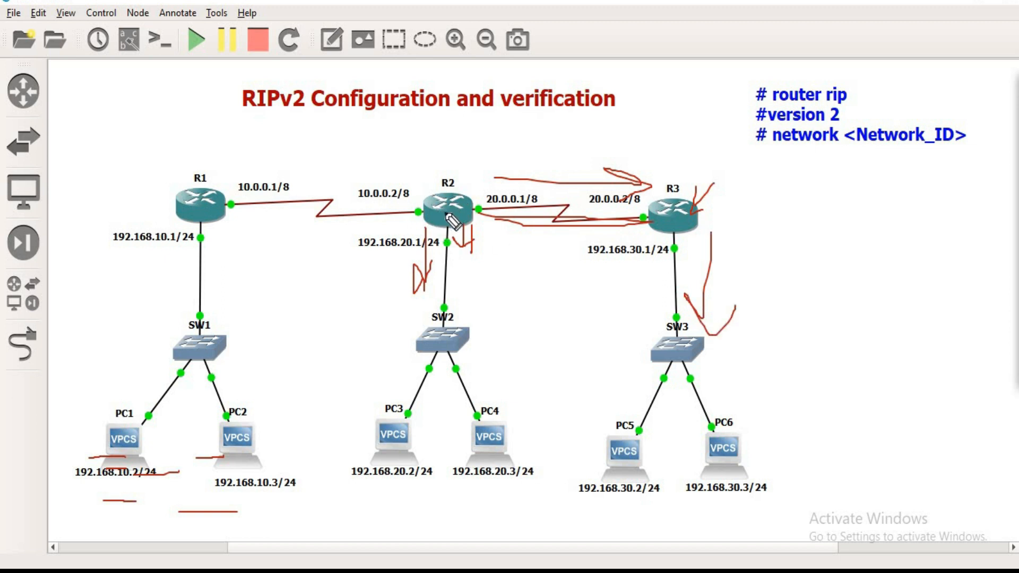
left_click_drag(235, 192, 273, 194)
left_click_drag(488, 200, 536, 199)
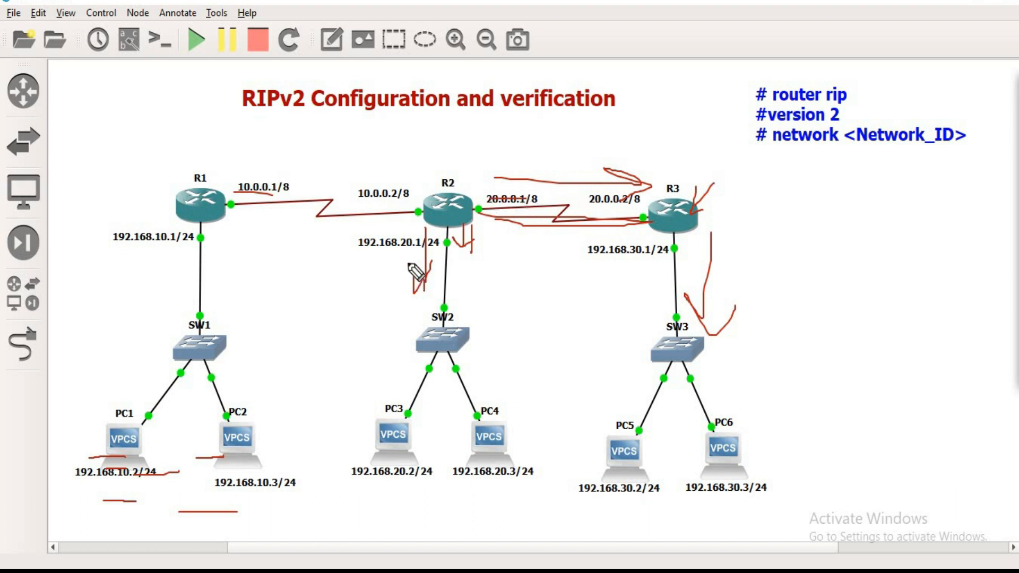
mouse_move(394, 270)
left_mouse_down()
mouse_move(396, 249)
mouse_move(375, 287)
left_mouse_up()
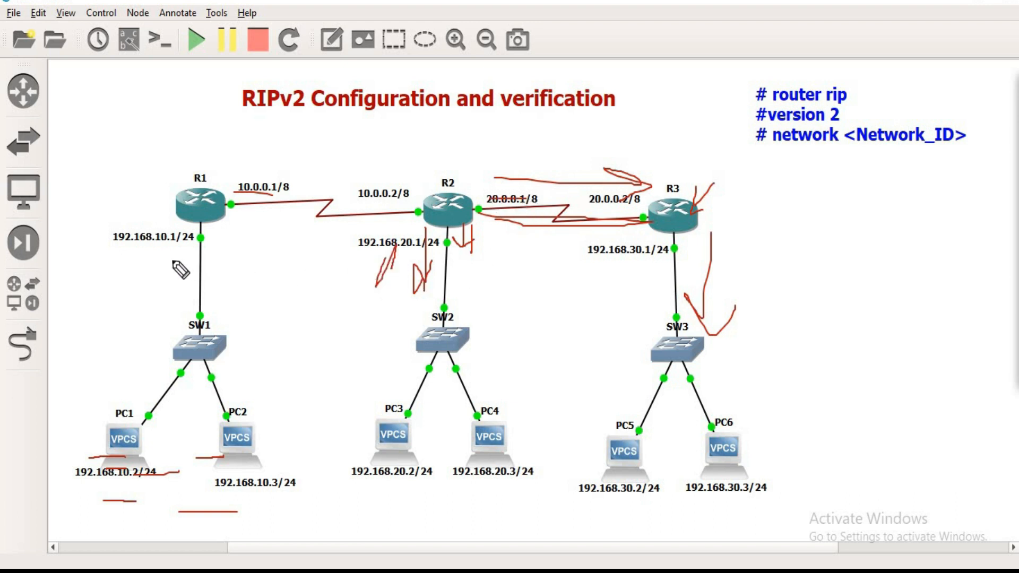
mouse_move(177, 241)
left_mouse_down()
mouse_move(165, 289)
mouse_move(155, 279)
left_mouse_up()
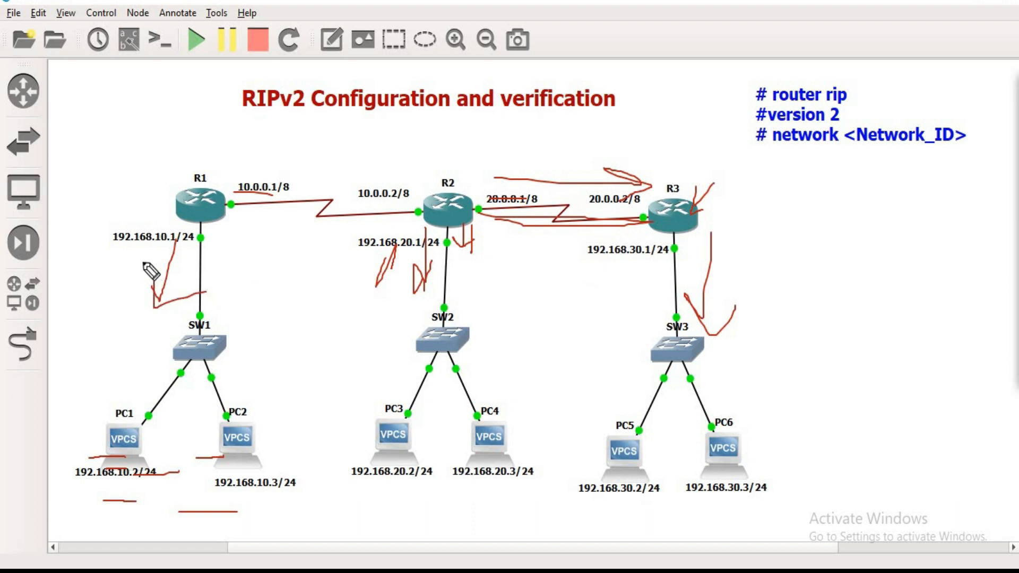
mouse_move(134, 253)
left_mouse_down()
mouse_move(183, 253)
mouse_move(191, 234)
mouse_move(101, 217)
mouse_move(103, 254)
left_mouse_up()
mouse_move(673, 256)
left_mouse_down()
mouse_move(625, 234)
mouse_move(633, 274)
mouse_move(643, 236)
left_mouse_up()
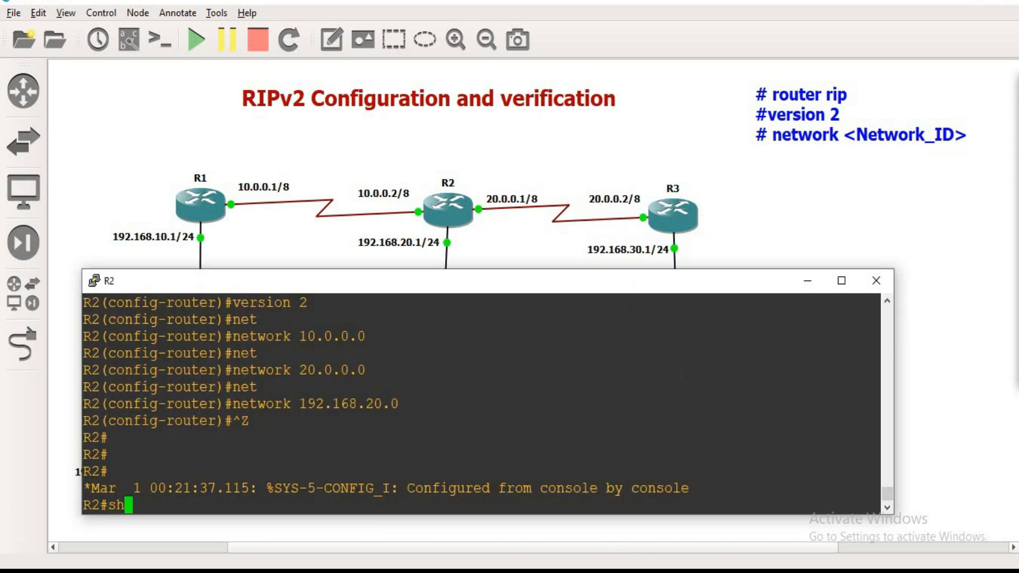
Step: Display R2's routing table with sh ip route and highlight its RIP routes to 192.168.30.0 and 192.168.10.0
type("u")
key("Tab")
key("Return")
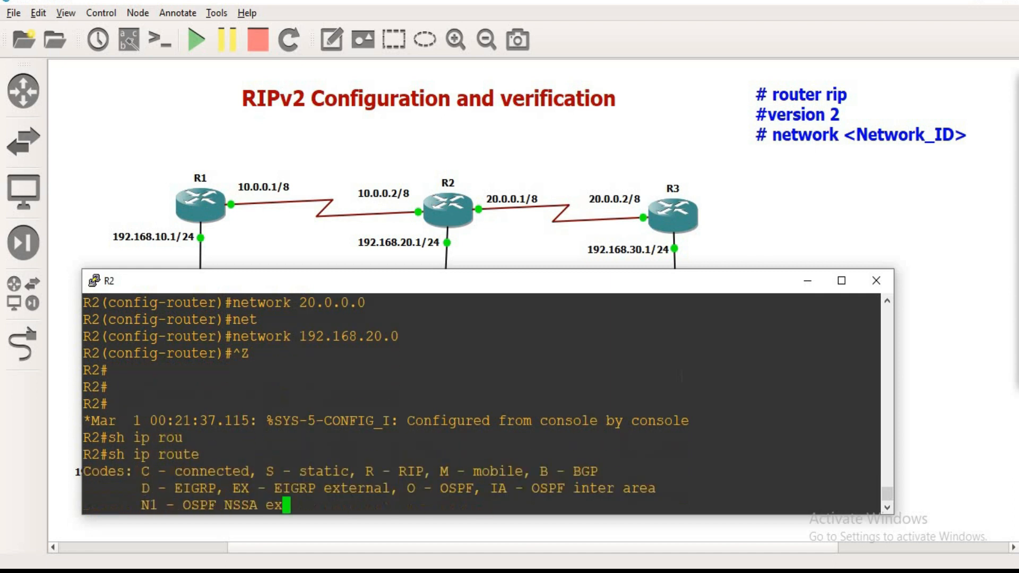
left_click_drag(116, 420, 231, 420)
left_click_drag(124, 454, 240, 454)
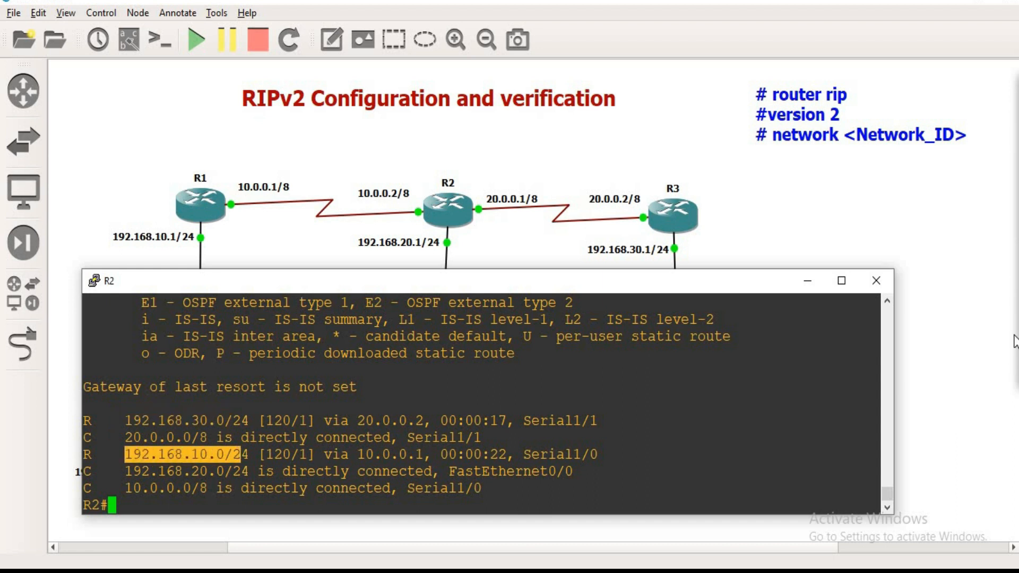
Step: Circle the administrative distance and hop count of R2's route to 192.168.30.0
left_click(961, 135)
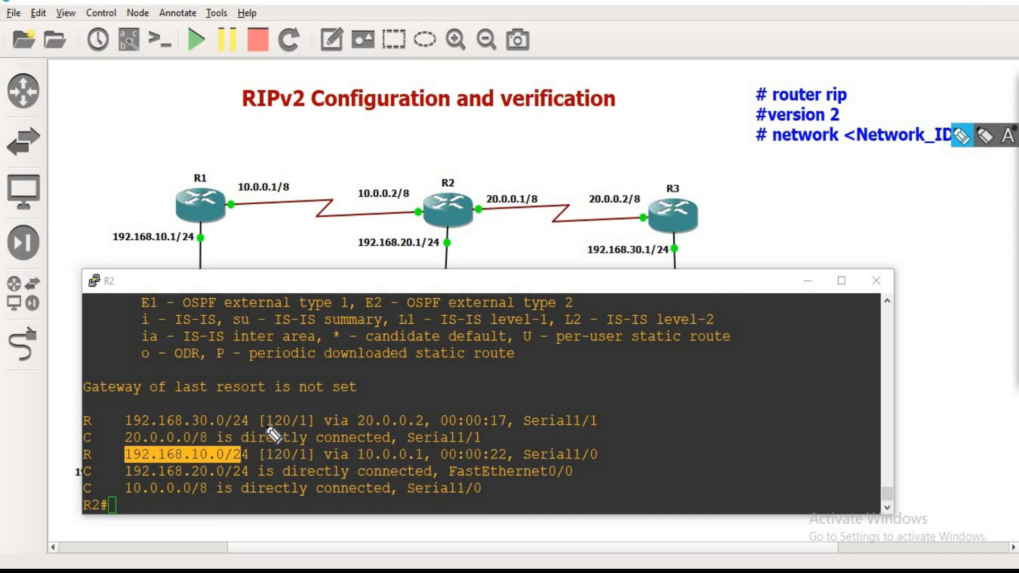
mouse_move(270, 435)
left_mouse_down()
mouse_move(303, 432)
mouse_move(293, 410)
mouse_move(267, 411)
mouse_move(271, 439)
left_mouse_up()
mouse_move(315, 413)
left_mouse_down()
mouse_move(301, 425)
mouse_move(321, 422)
left_mouse_up()
Step: Return to R1's console and mark the hop counts of its RIP routes
mouse_move(520, 546)
left_click(432, 539)
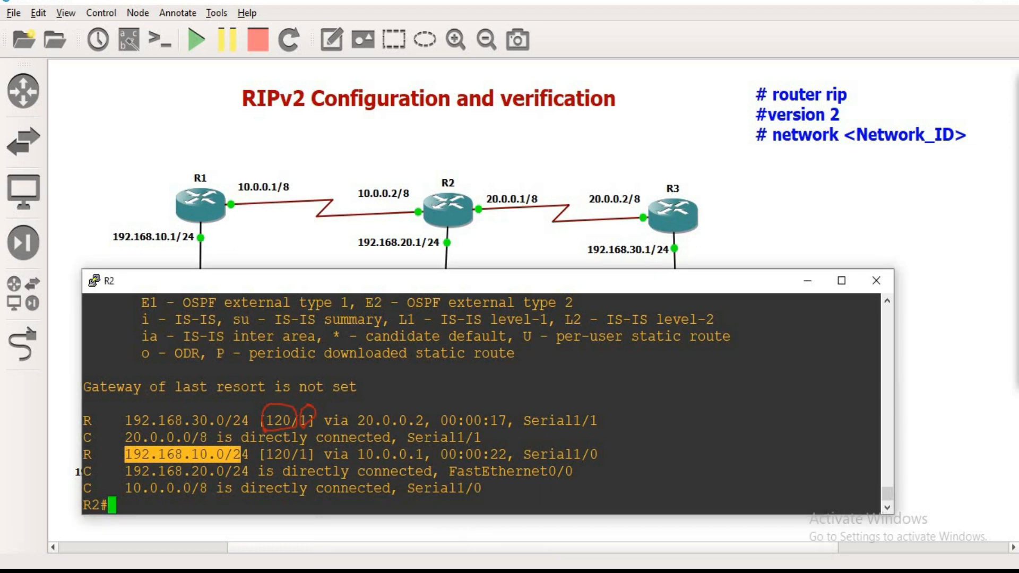
left_click(691, 537)
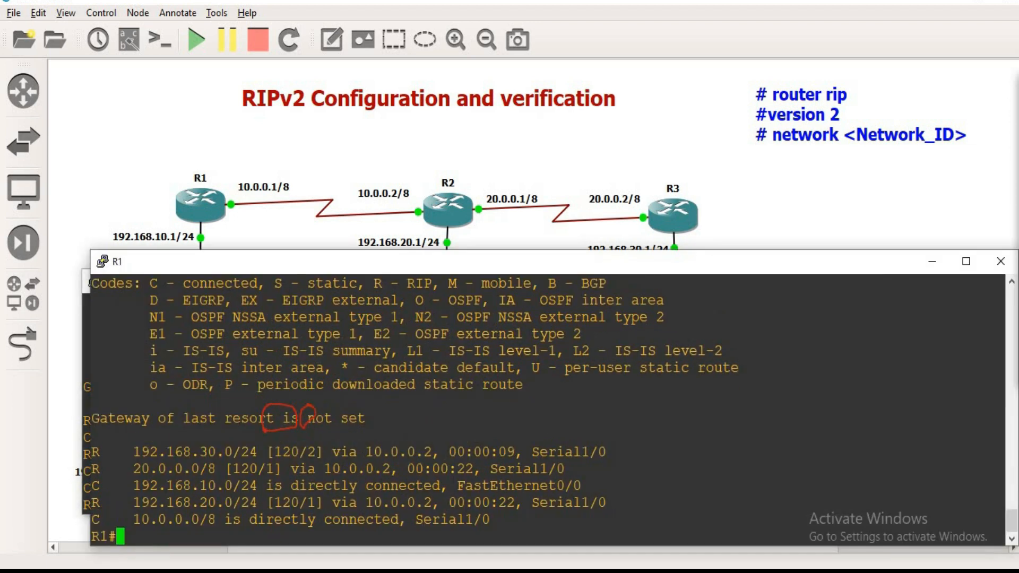
left_click(981, 137)
mouse_move(319, 441)
left_mouse_down()
mouse_move(301, 455)
mouse_move(320, 451)
mouse_move(273, 479)
mouse_move(303, 508)
mouse_move(322, 496)
left_mouse_up()
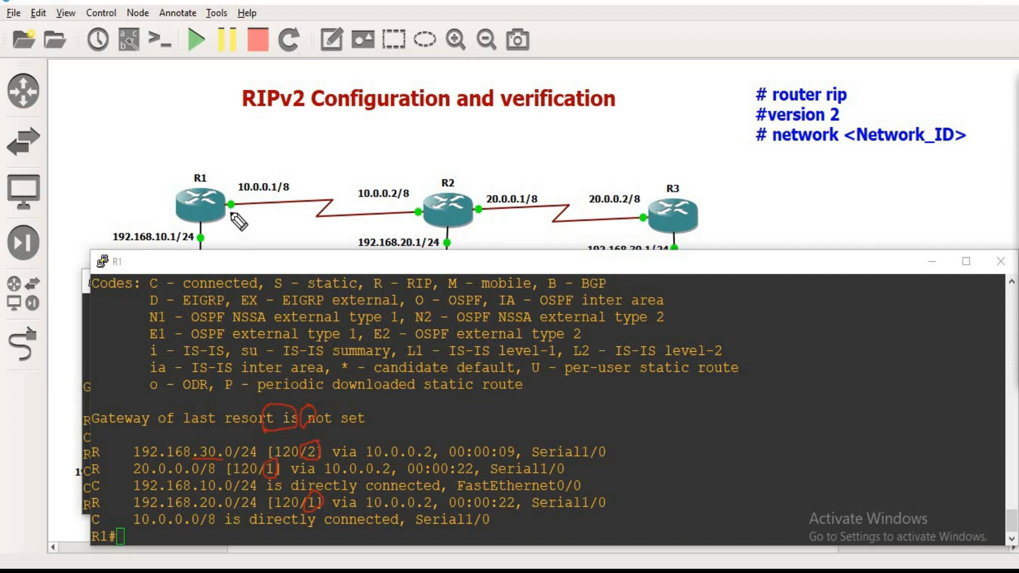
Step: Trace the path from R1 to R3's LAN on the diagram, marking R2 and R3 as hops and crossing out R1
mouse_move(211, 200)
left_mouse_down()
mouse_move(443, 139)
mouse_move(680, 206)
left_mouse_up()
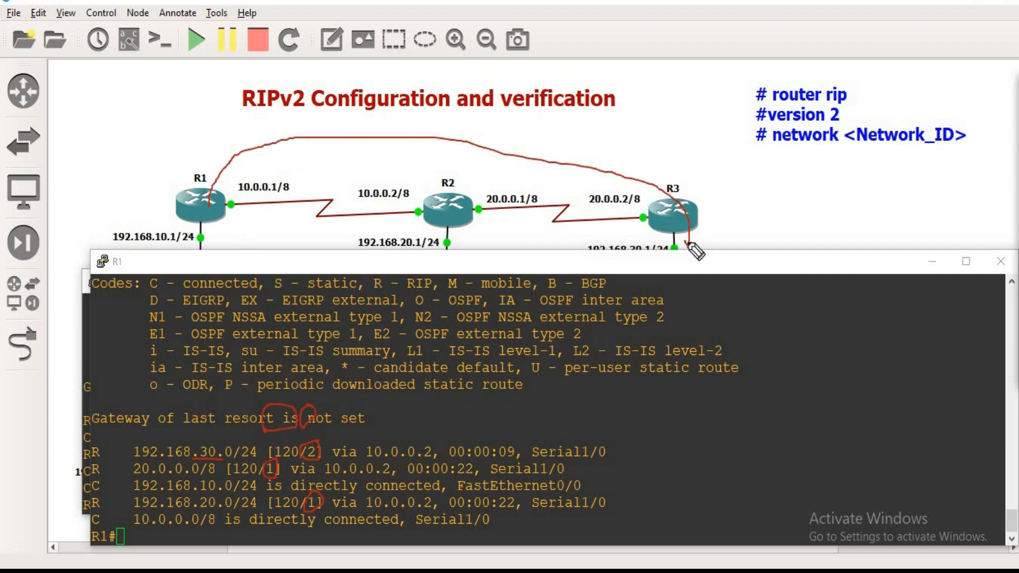
mouse_move(467, 175)
left_mouse_down()
mouse_move(392, 173)
mouse_move(428, 175)
left_mouse_up()
mouse_move(706, 191)
left_mouse_down()
mouse_move(658, 202)
mouse_move(713, 227)
mouse_move(703, 192)
left_mouse_up()
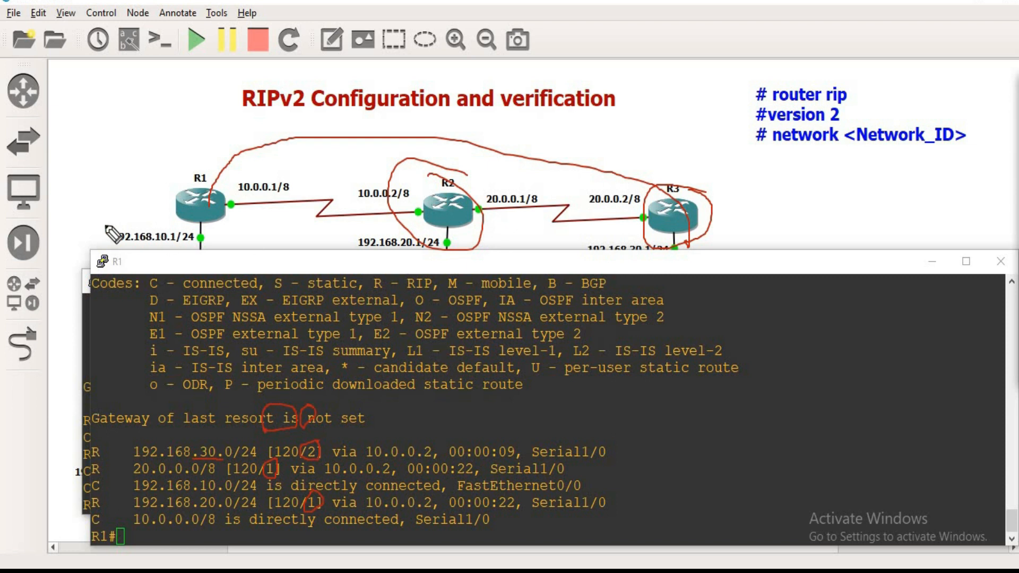
mouse_move(232, 189)
left_mouse_down()
mouse_move(186, 255)
mouse_move(215, 174)
mouse_move(180, 222)
left_mouse_up()
left_click_drag(175, 183, 224, 228)
left_click_drag(448, 204, 500, 159)
left_click_drag(699, 211, 759, 182)
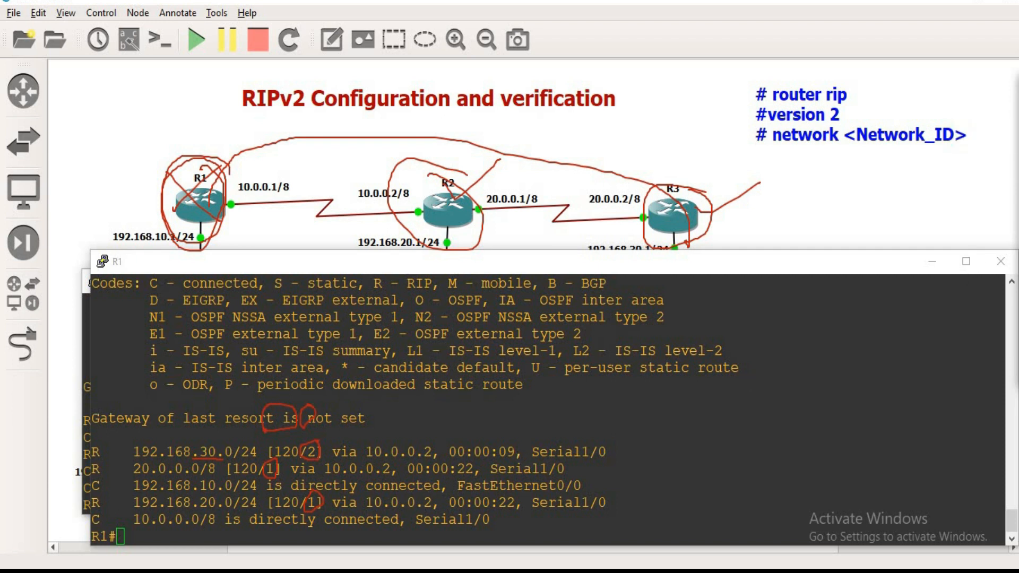
Step: Put away the R1 and R2 consoles and clear all pen marks from the topology
left_click(932, 262)
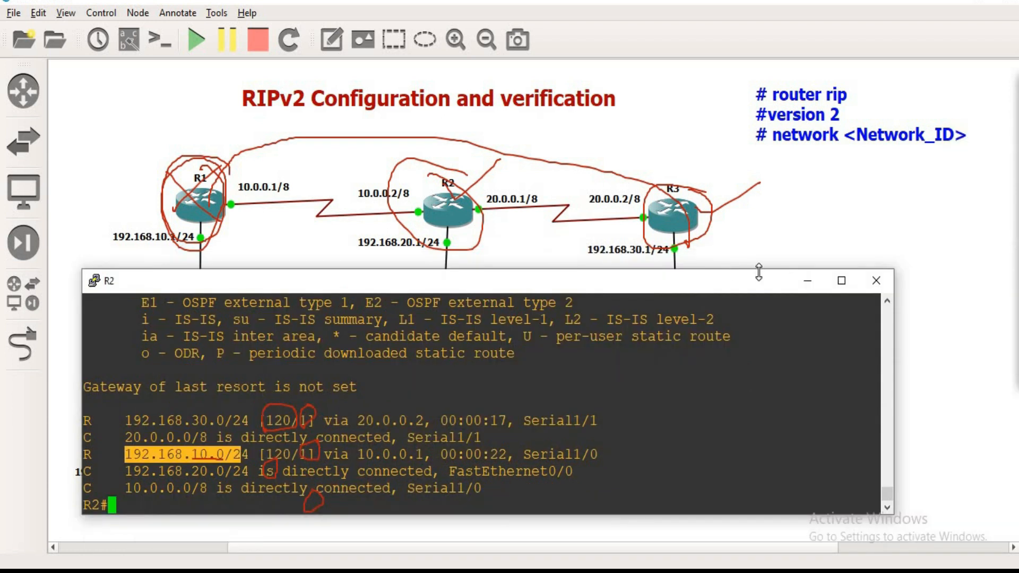
left_click(805, 281)
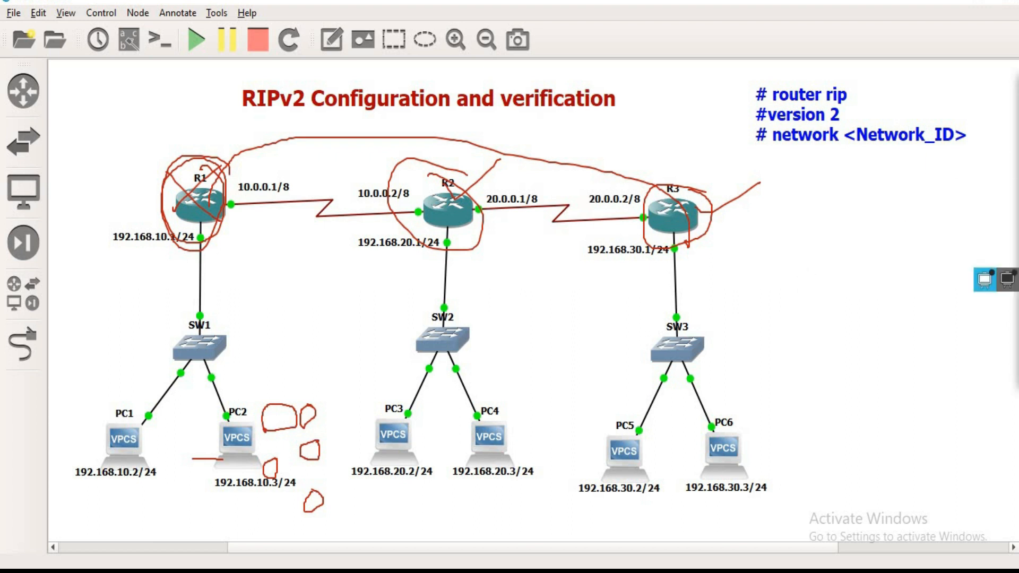
left_click(1018, 281)
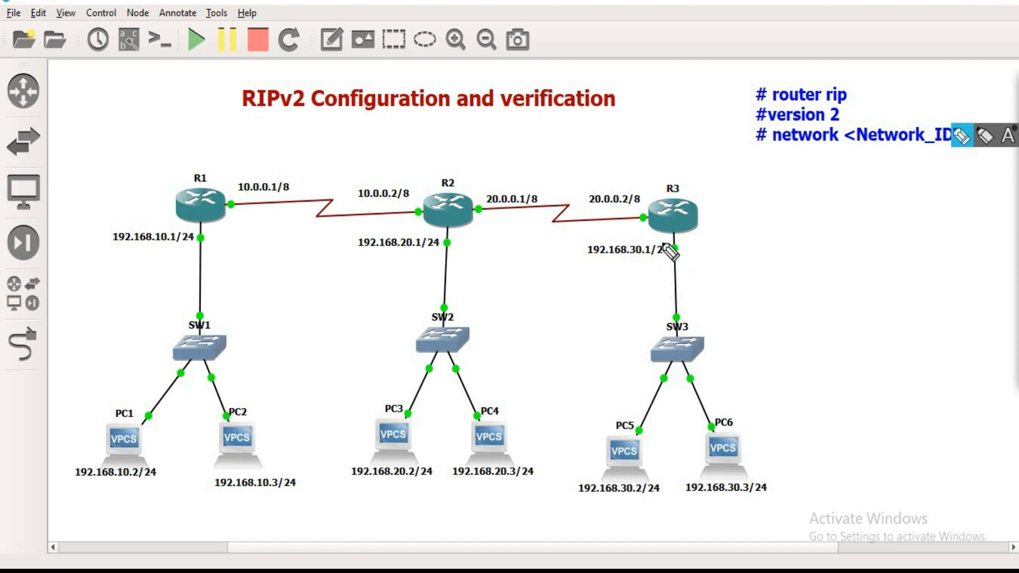
Step: Circle and cross out R3's directly connected networks on the topology: 192.168.30.1/24 and the 20.0.0.0 link between R2 and R3
mouse_move(596, 286)
left_mouse_down()
mouse_move(665, 246)
mouse_move(649, 225)
left_mouse_up()
left_click_drag(611, 270, 651, 227)
left_click_drag(641, 186, 513, 212)
mouse_move(623, 191)
left_mouse_down()
mouse_move(609, 181)
mouse_move(556, 207)
left_mouse_up()
left_click_drag(543, 172, 586, 212)
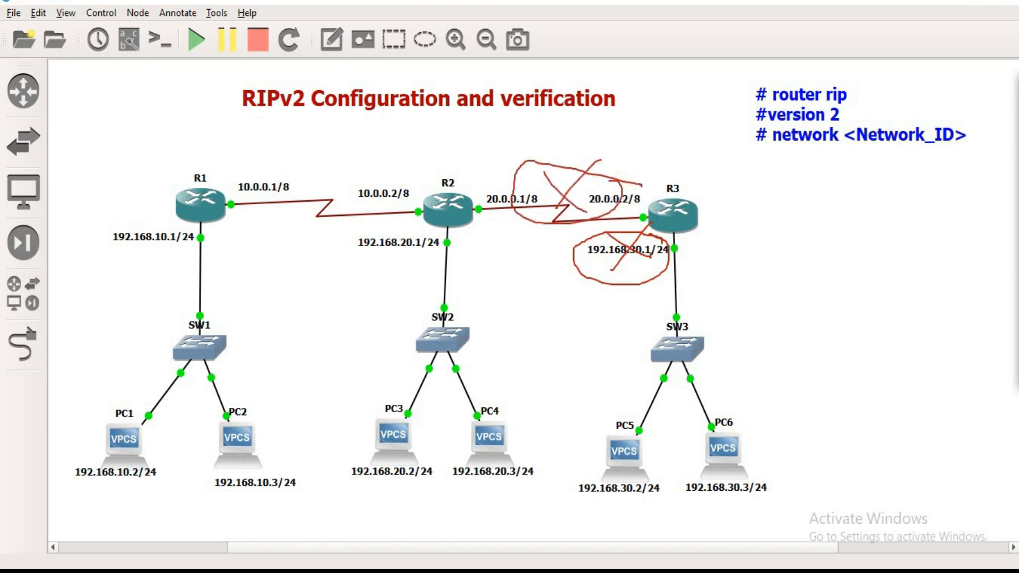
Step: Circle the networks remote to R3 on the topology: 192.168.10.1/24, the 10.0.0.0 link between R1 and R2, and 192.168.20.1/24
mouse_move(124, 263)
left_mouse_down()
mouse_move(200, 259)
mouse_move(171, 227)
mouse_move(110, 260)
mouse_move(135, 218)
left_mouse_up()
left_click_drag(417, 183, 236, 175)
left_click_drag(330, 219, 418, 185)
mouse_move(424, 234)
left_mouse_down()
mouse_move(344, 269)
mouse_move(434, 275)
left_mouse_up()
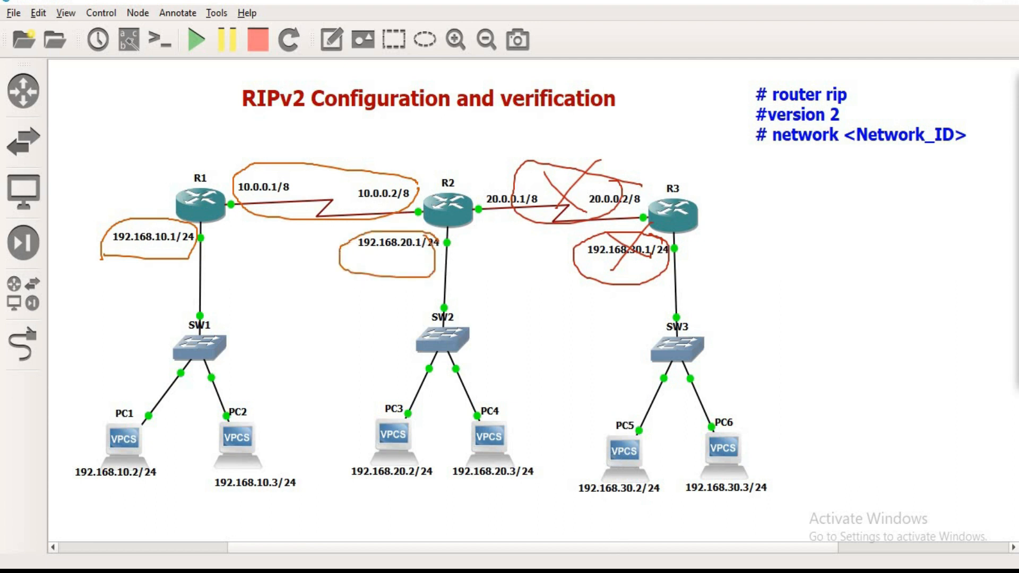
Step: Switch to R3's console and display its routing table with sh ip route
key("alt+Tab")
type("i")
type("p route")
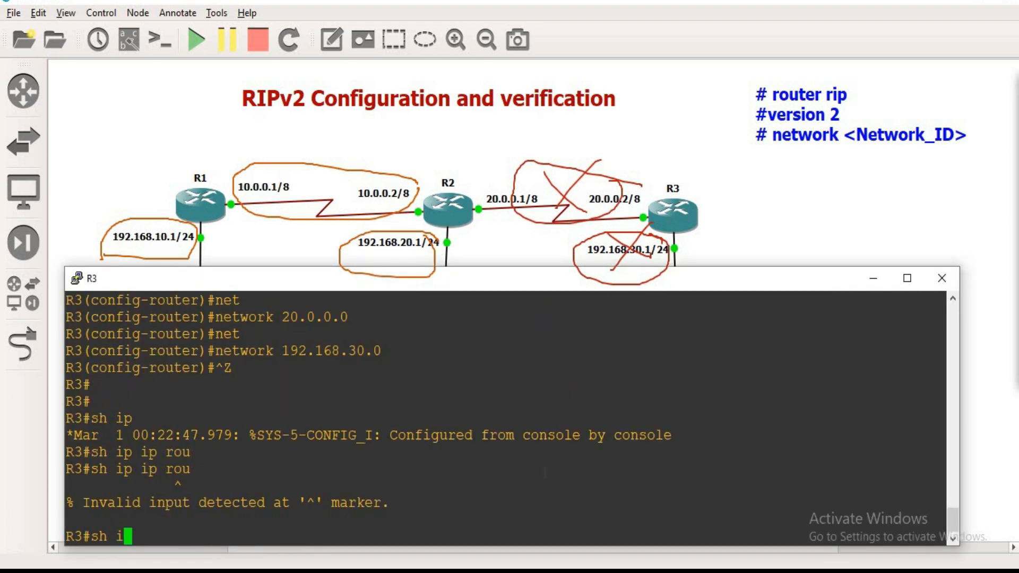
key("Return")
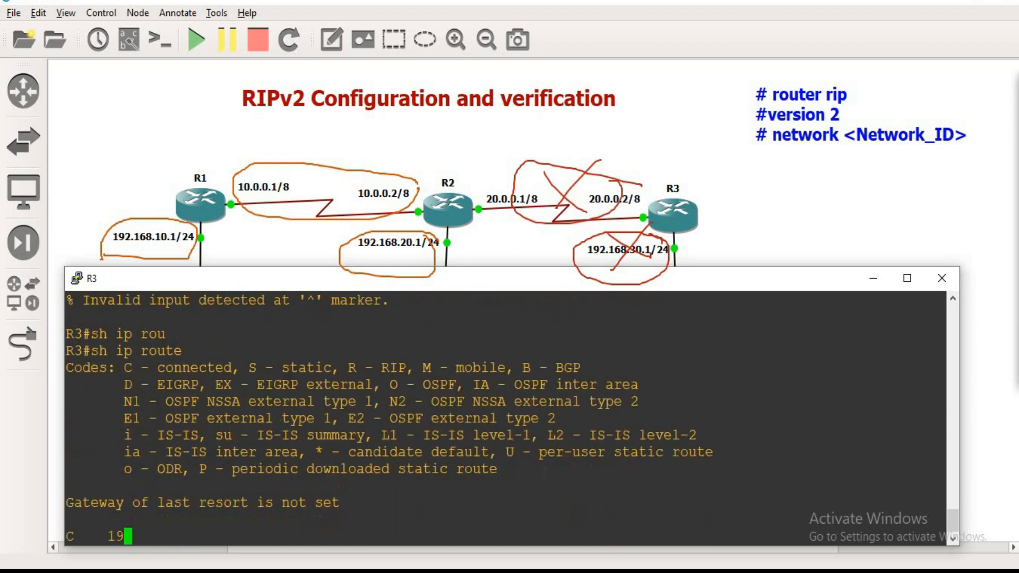
Step: Highlight R3's RIP routes, then the metric, network and outgoing interface of its route to 192.168.10.0/24
left_click_drag(106, 486, 255, 522)
left_click(272, 498)
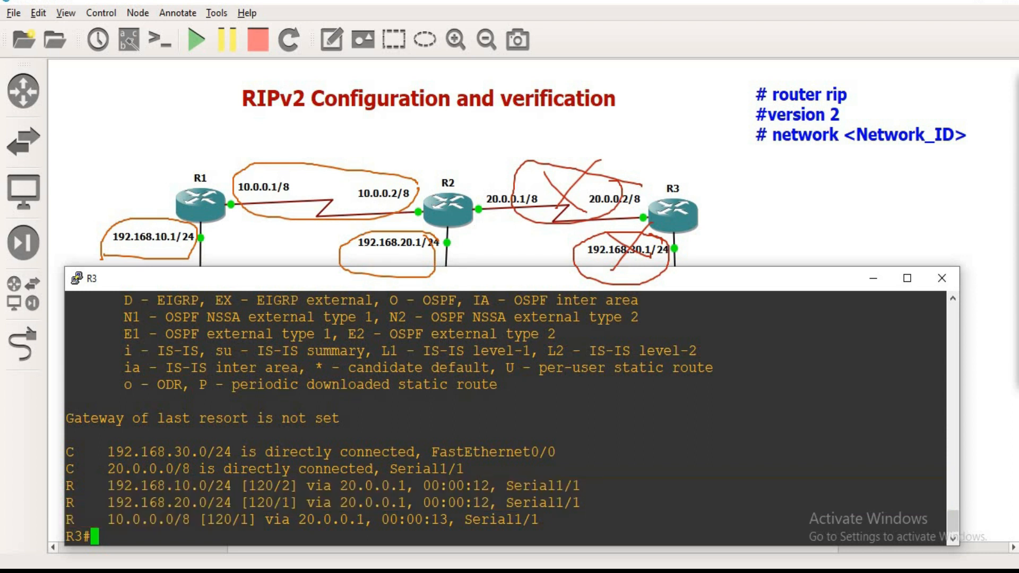
left_click_drag(282, 485, 238, 486)
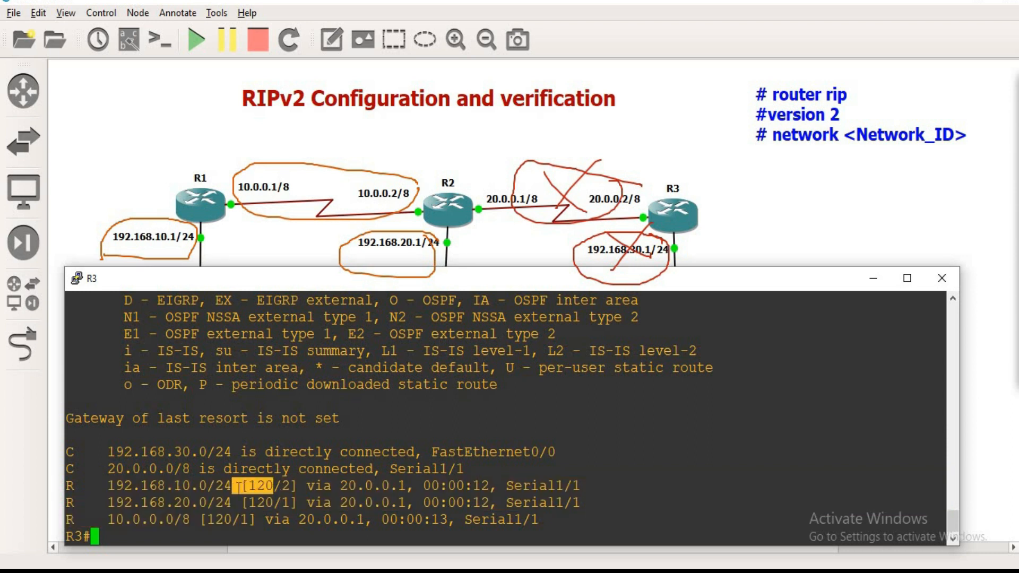
left_click_drag(91, 486, 148, 486)
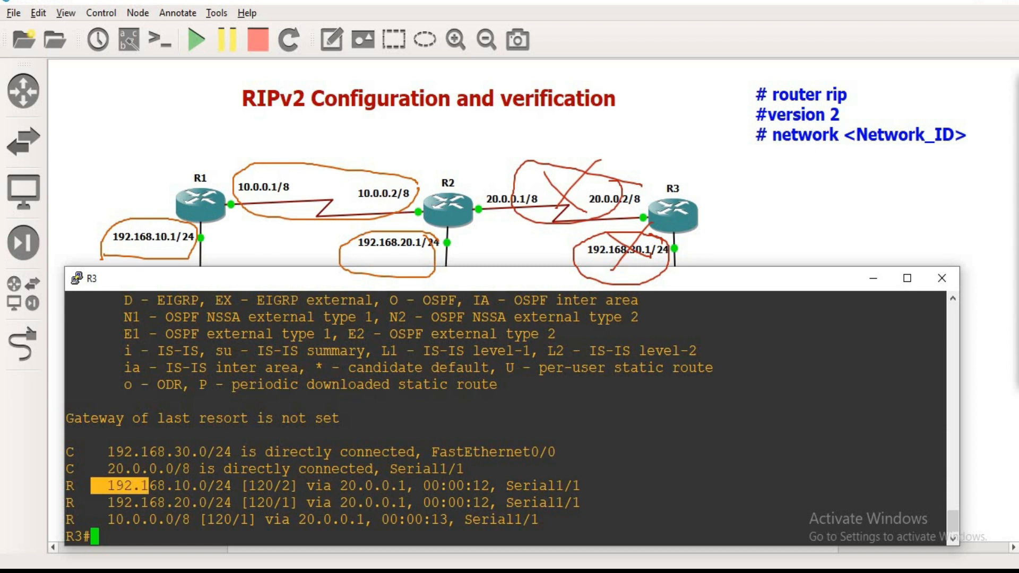
left_click_drag(505, 485, 584, 484)
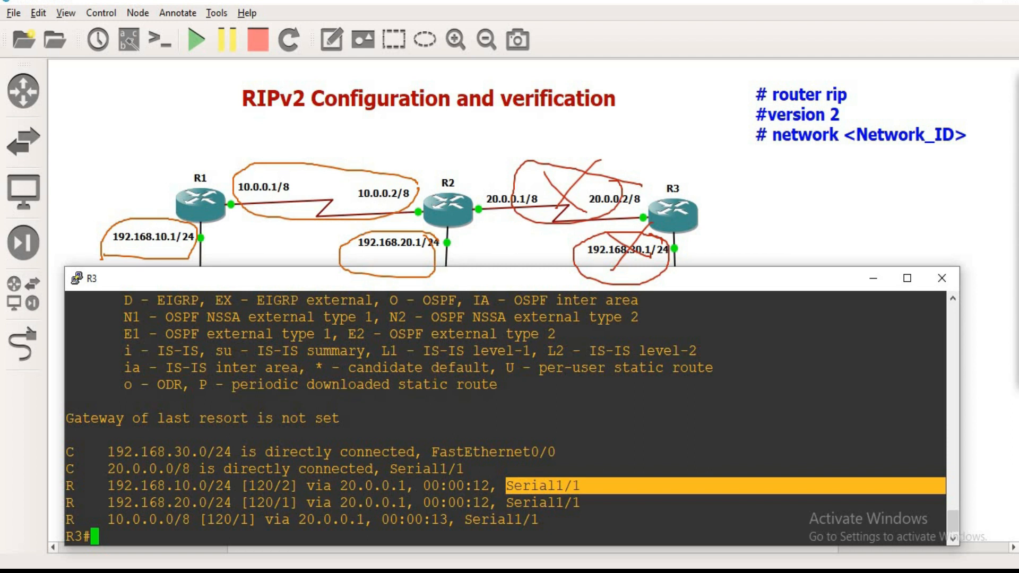
Step: List only R3's RIP routes with sh ip route rip and highlight the command
key("Up")
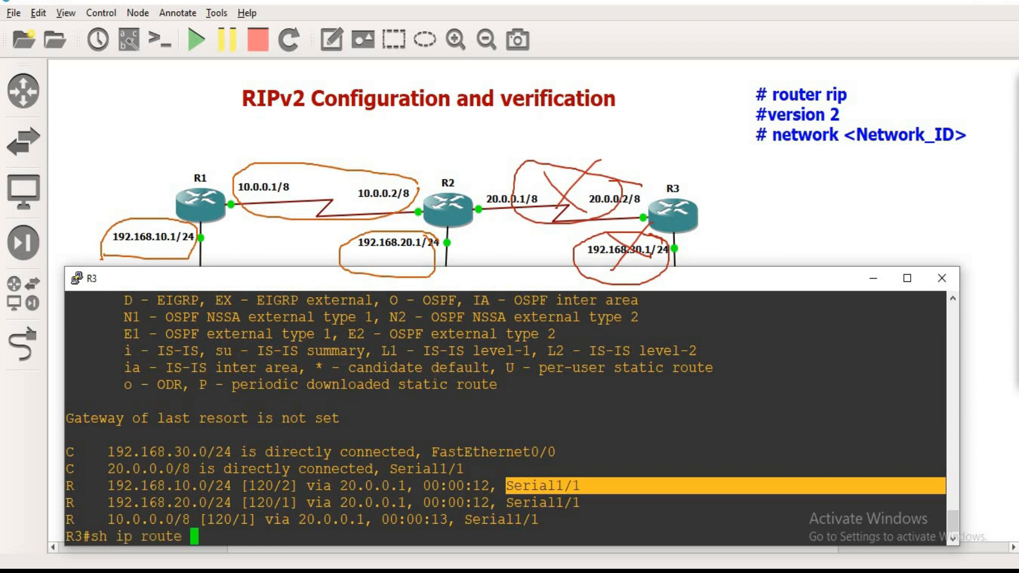
type("ri")
key("Tab")
key("Return")
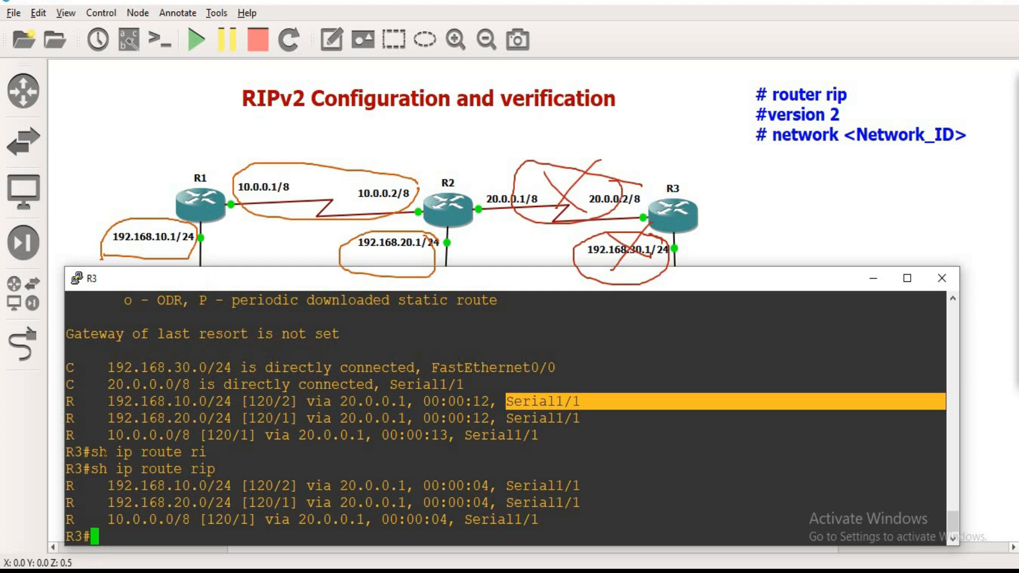
left_click_drag(90, 469, 226, 472)
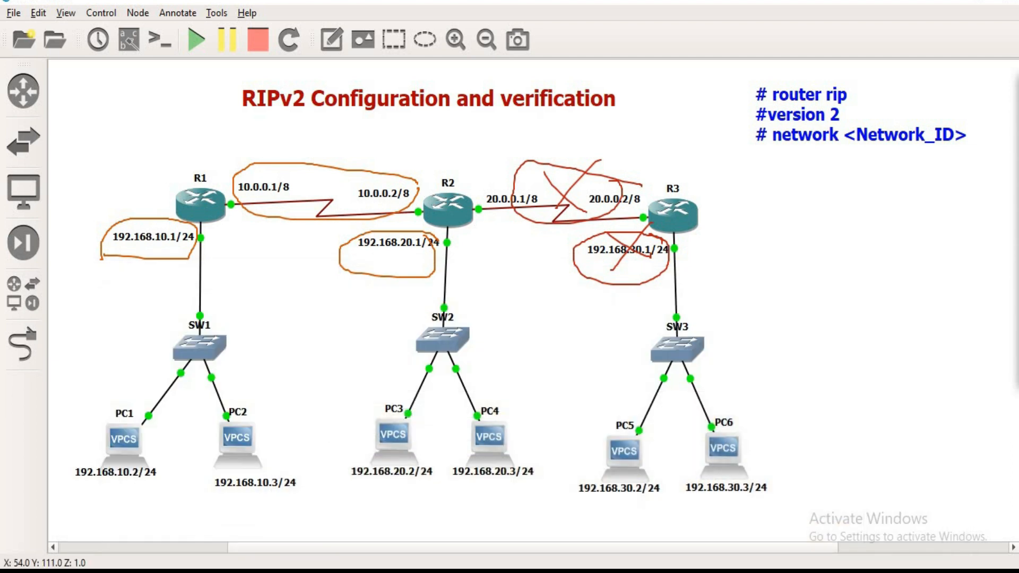
Step: Run sh ip protocols on R1 and enlarge its console upward to show the full output
left_click(709, 543)
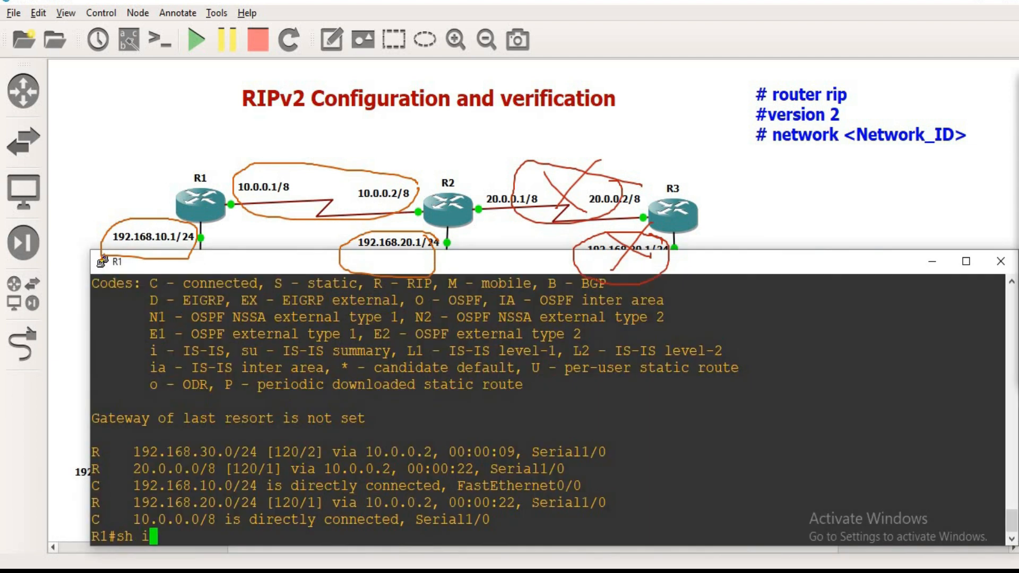
type("sh ip pro")
key("Tab")
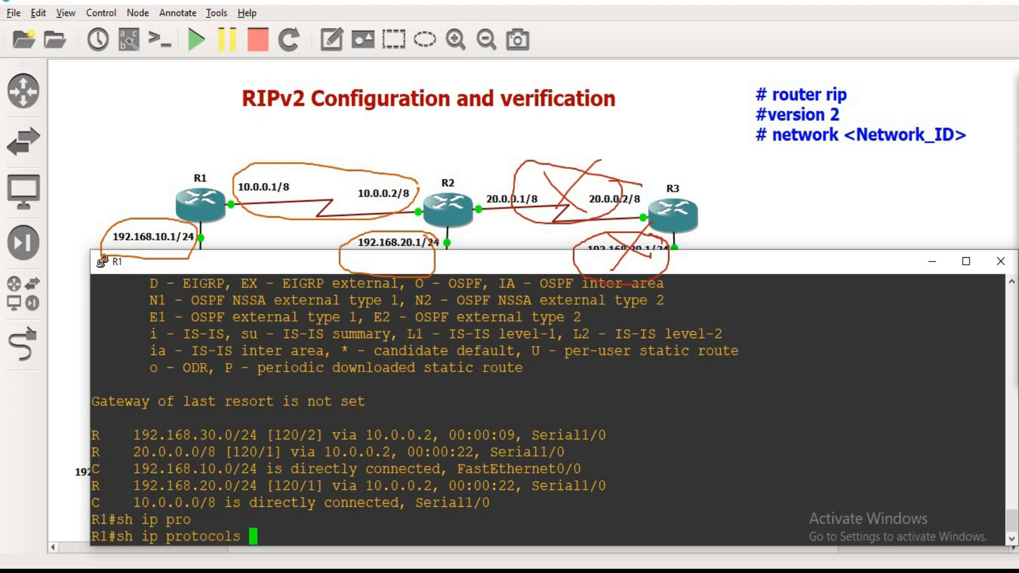
key("Return")
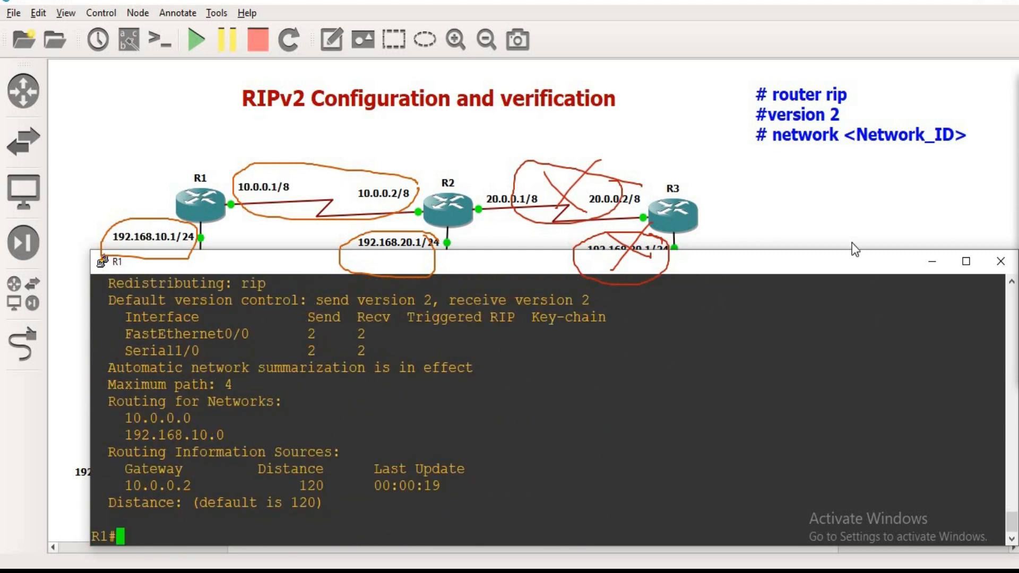
left_click_drag(848, 251, 848, 115)
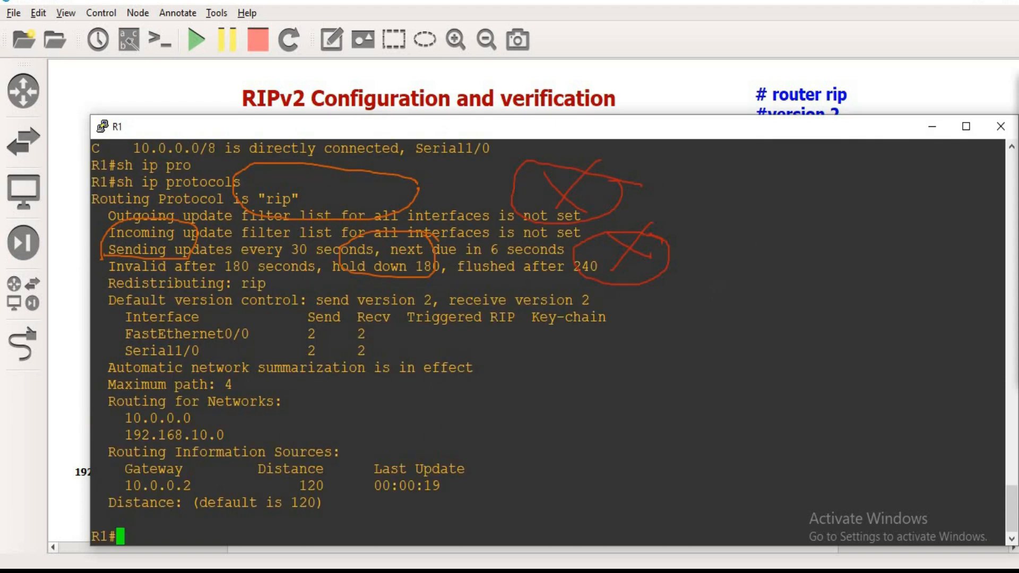
Step: Clear the pen marks and circle the protocol name "rip", the 30-second update timer and the 180-second invalid timer
left_click(1017, 260)
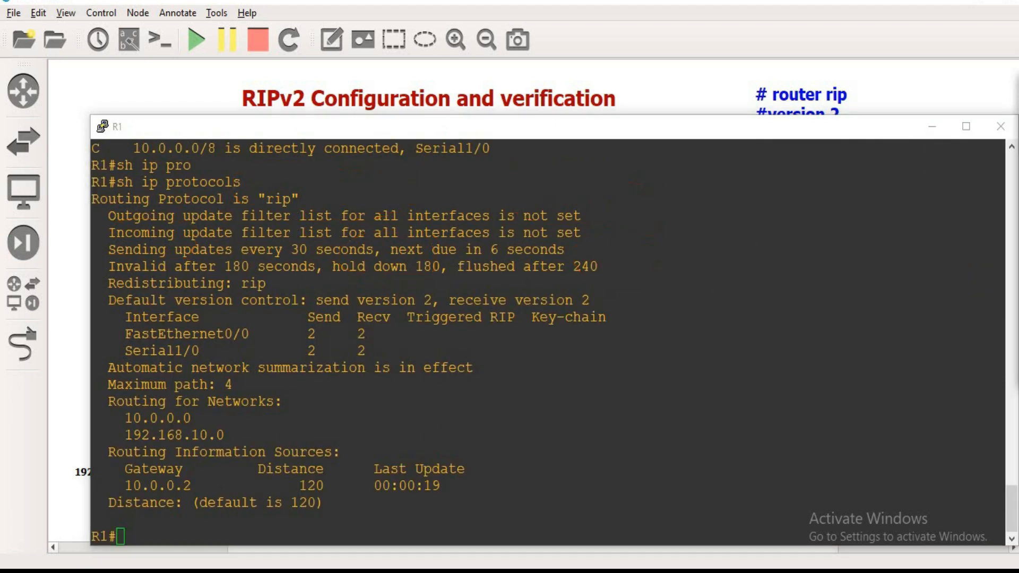
left_click(1016, 135)
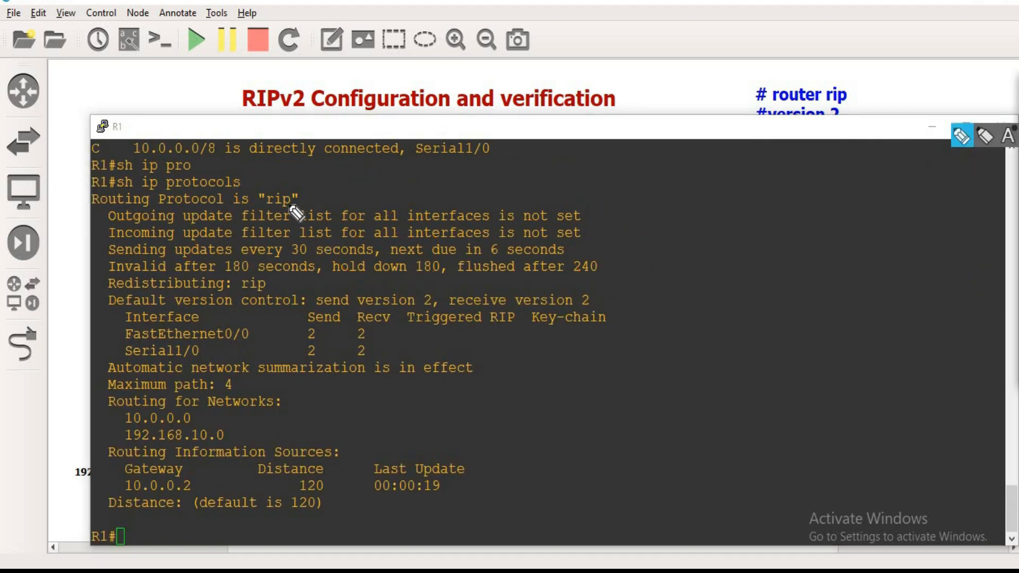
mouse_move(307, 208)
left_mouse_down()
mouse_move(300, 189)
mouse_move(259, 204)
mouse_move(305, 198)
left_mouse_up()
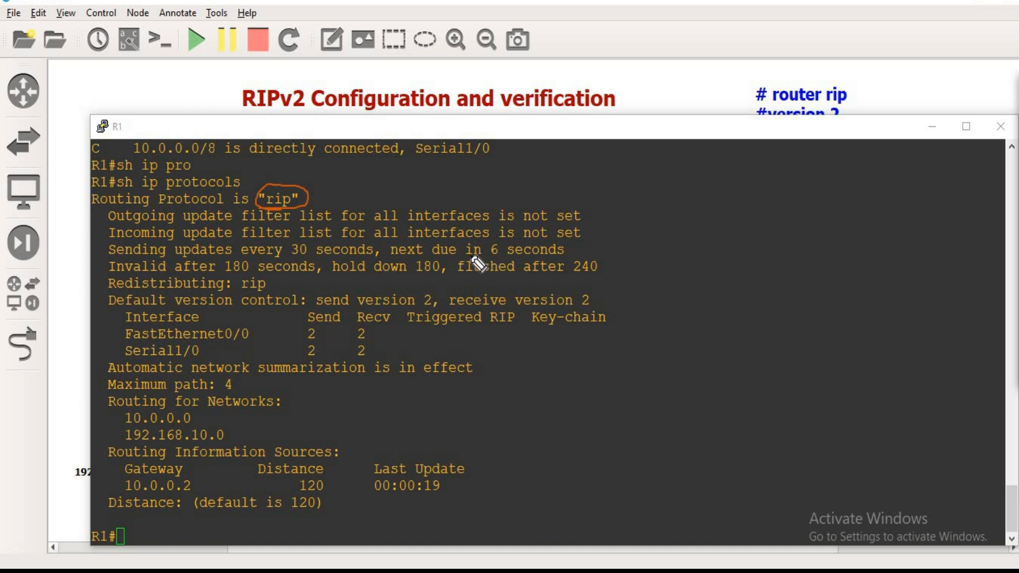
mouse_move(286, 257)
left_mouse_down()
mouse_move(311, 253)
mouse_move(298, 236)
mouse_move(293, 257)
left_mouse_up()
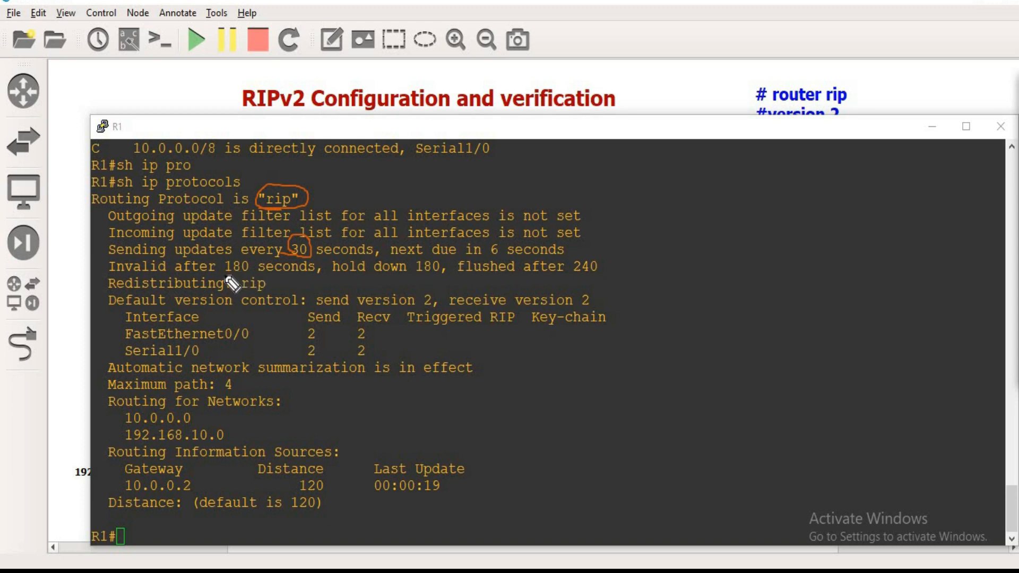
left_click_drag(233, 248, 223, 275)
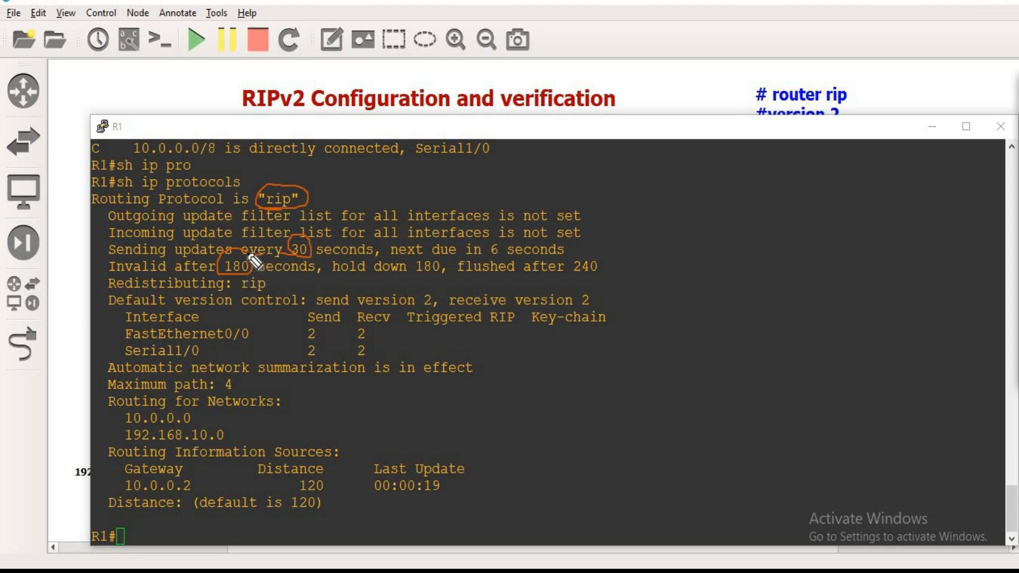
Step: Handwrite "30+150 Sec" beside the timers in R1's protocol output
mouse_move(640, 249)
left_mouse_down()
mouse_move(660, 265)
mouse_move(633, 284)
left_mouse_up()
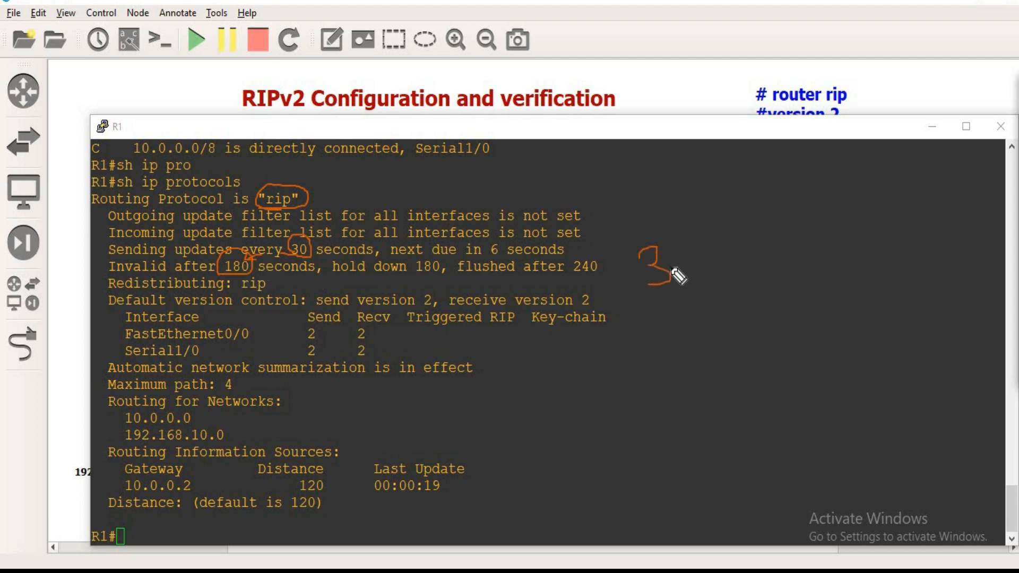
left_click_drag(683, 247, 681, 251)
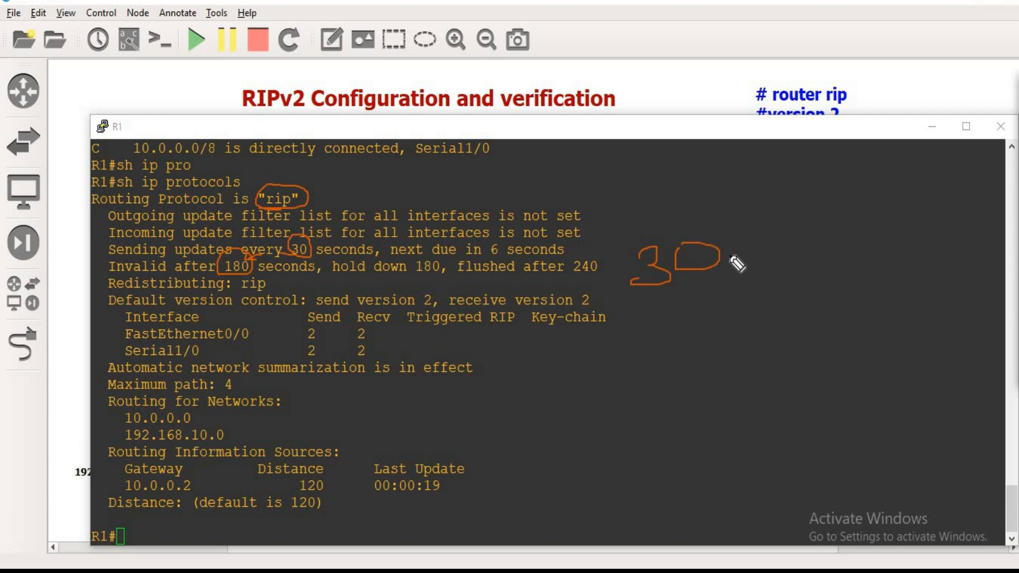
mouse_move(721, 257)
left_mouse_down()
mouse_move(787, 255)
mouse_move(740, 274)
left_mouse_up()
left_click_drag(789, 238, 790, 269)
left_click_drag(824, 229, 807, 268)
mouse_move(854, 237)
left_mouse_down()
mouse_move(950, 238)
mouse_move(987, 253)
left_mouse_up()
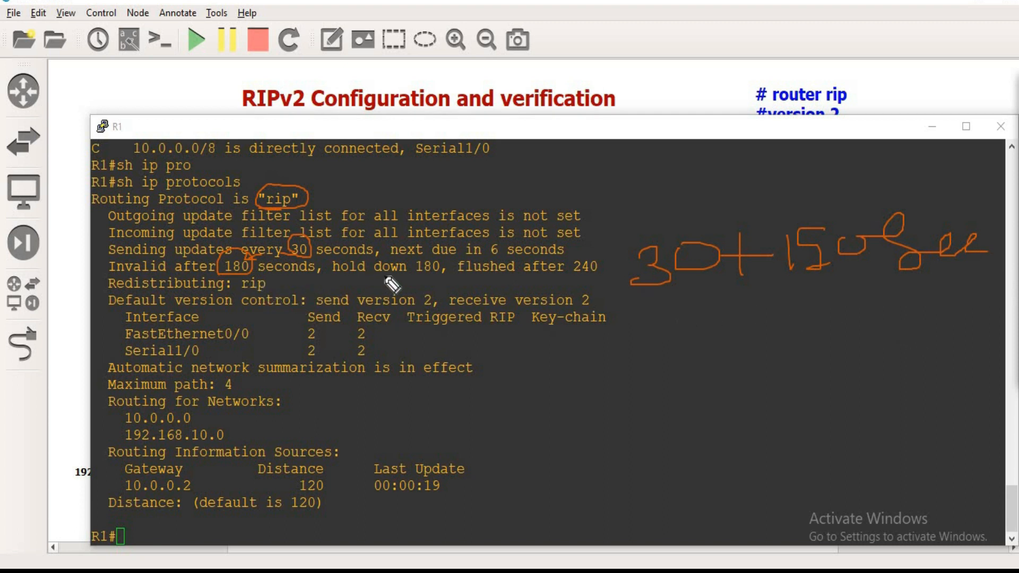
Step: Mark the hold-down and flush timers in R1's output, and cross out the R2–R3 link on the topology
left_click_drag(447, 247, 390, 245)
mouse_move(331, 268)
left_mouse_down()
mouse_move(404, 287)
mouse_move(433, 258)
mouse_move(456, 256)
mouse_move(567, 276)
left_mouse_up()
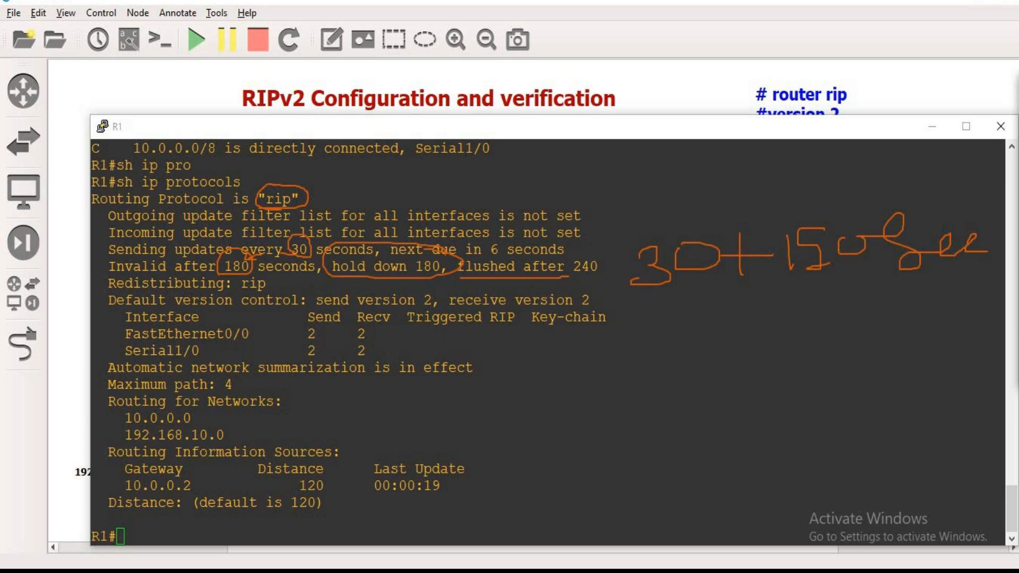
left_click_drag(779, 132, 759, 273)
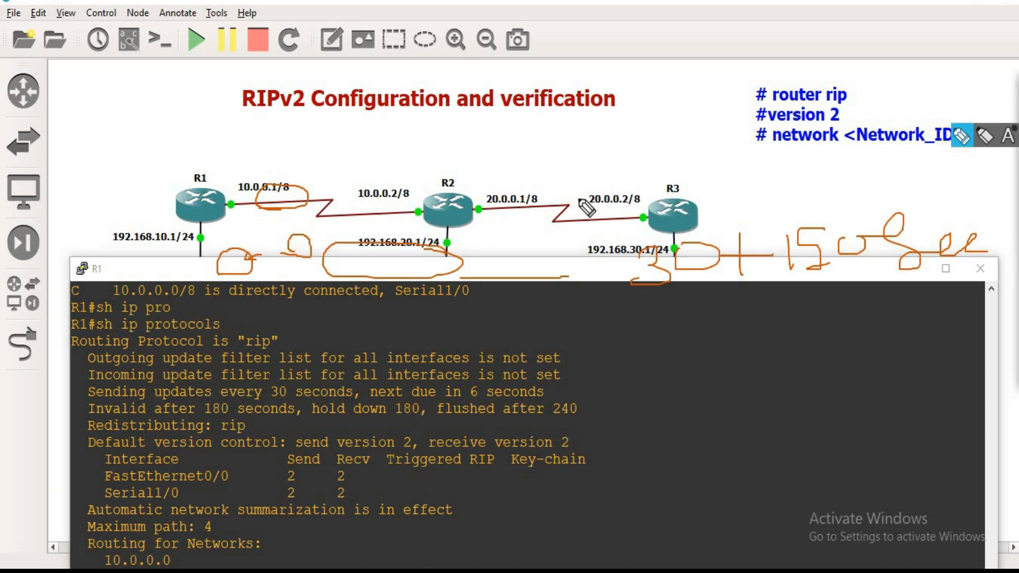
mouse_move(531, 187)
left_mouse_down()
mouse_move(564, 220)
mouse_move(526, 228)
left_mouse_up()
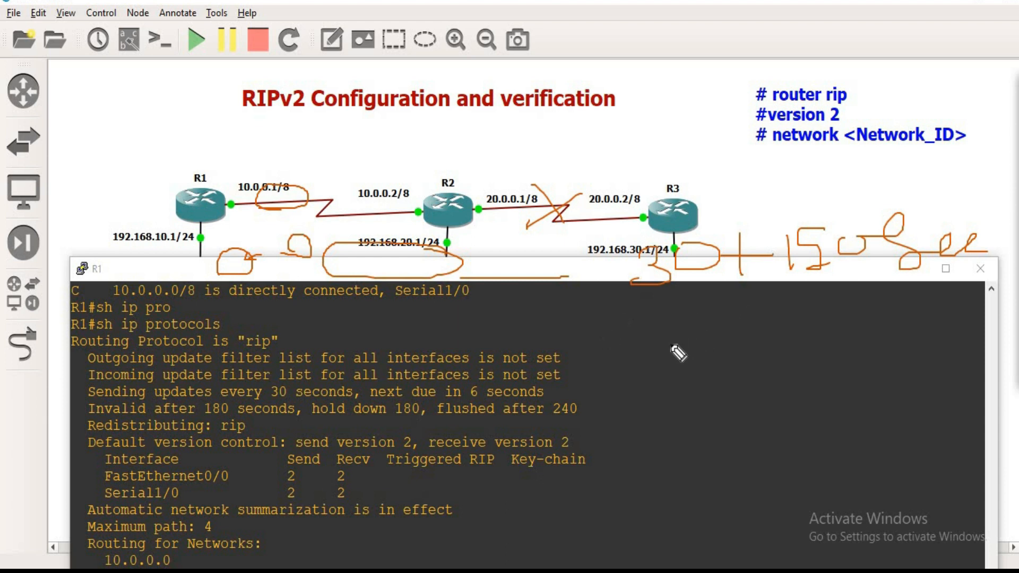
Step: Handwrite and underline "240 Sec" on R1's console, and circle the flush timer's 240 in the output
left_click_drag(654, 335, 681, 372)
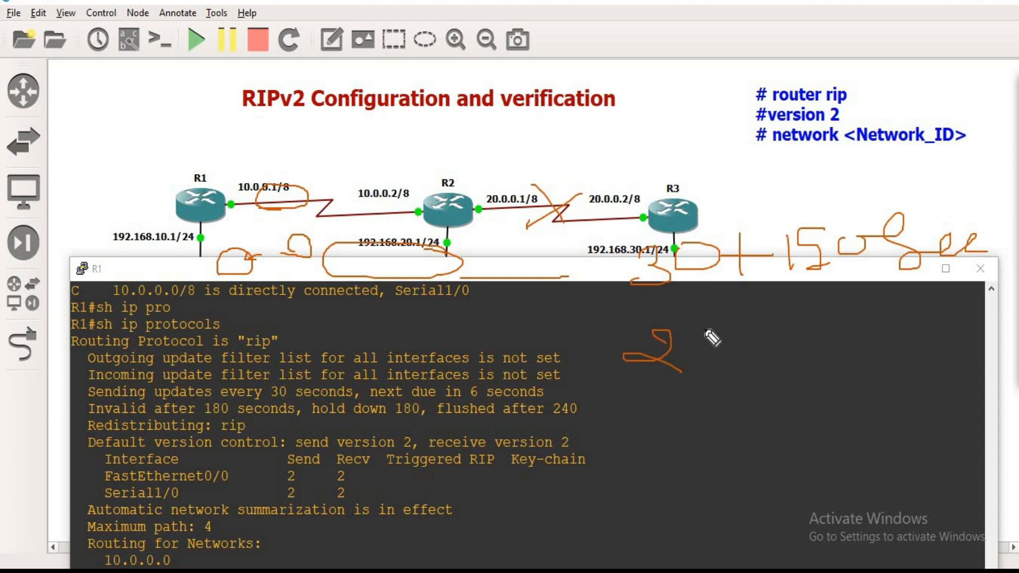
mouse_move(705, 331)
left_mouse_down()
mouse_move(731, 366)
mouse_move(798, 313)
mouse_move(865, 329)
left_mouse_up()
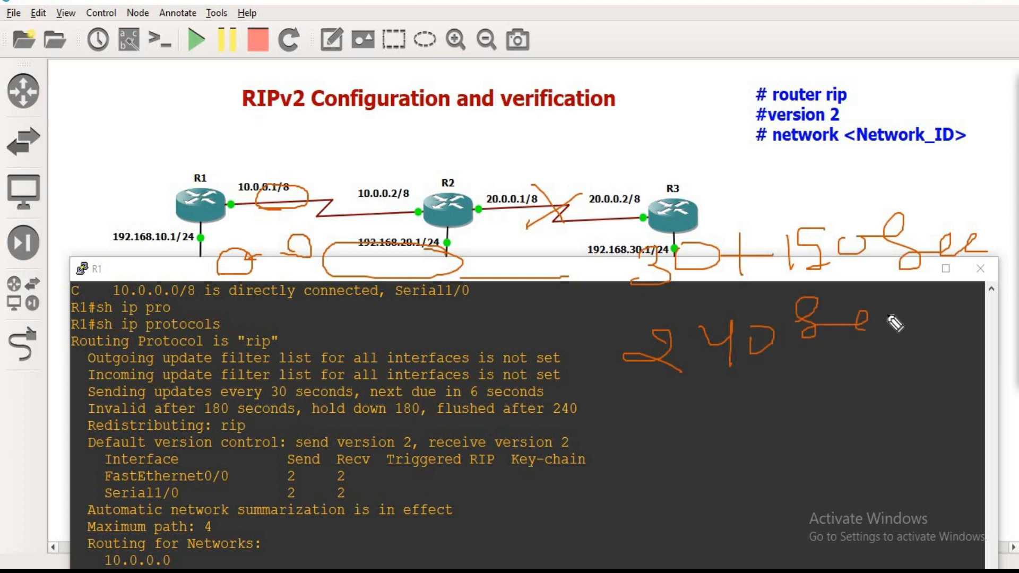
left_click_drag(663, 390, 929, 361)
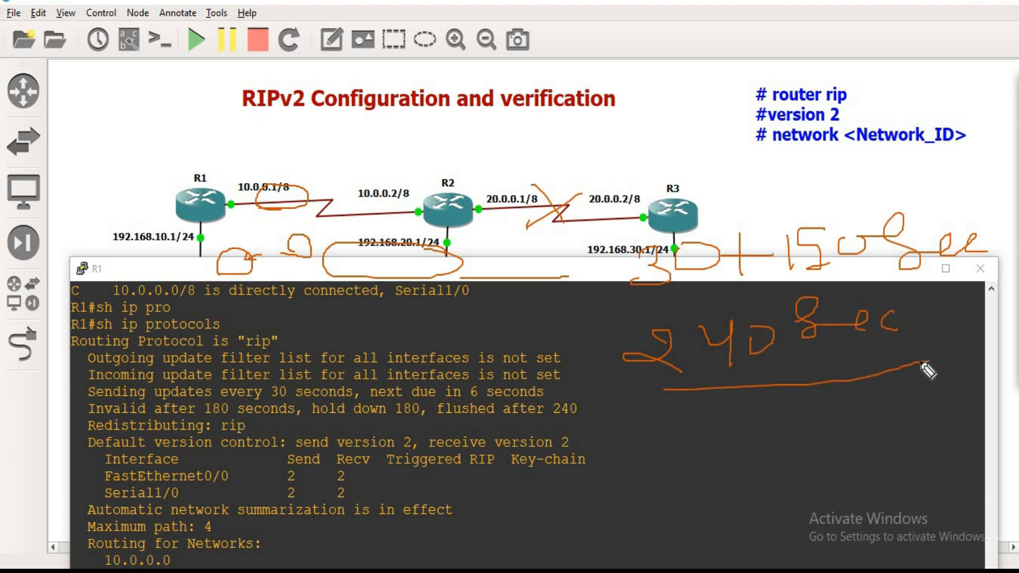
mouse_move(540, 424)
left_mouse_down()
mouse_move(586, 418)
mouse_move(547, 420)
mouse_move(557, 419)
left_mouse_up()
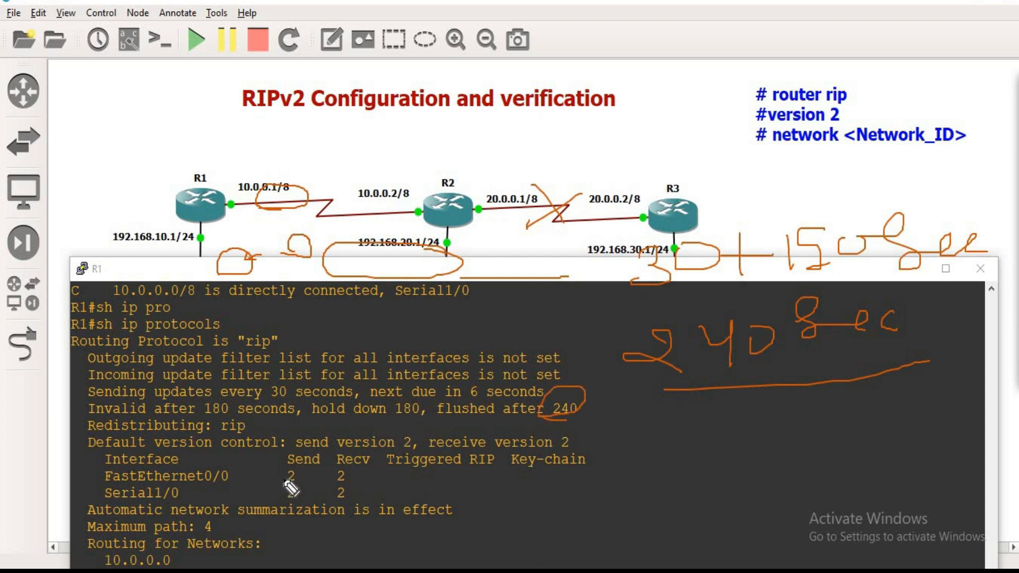
Step: Circle the send and receive version 2 values, R1's console name, and the Send and Recv values of FastEthernet0/0
mouse_move(398, 455)
left_mouse_down()
mouse_move(418, 448)
mouse_move(392, 451)
mouse_move(400, 433)
left_mouse_up()
left_click_drag(572, 432, 558, 449)
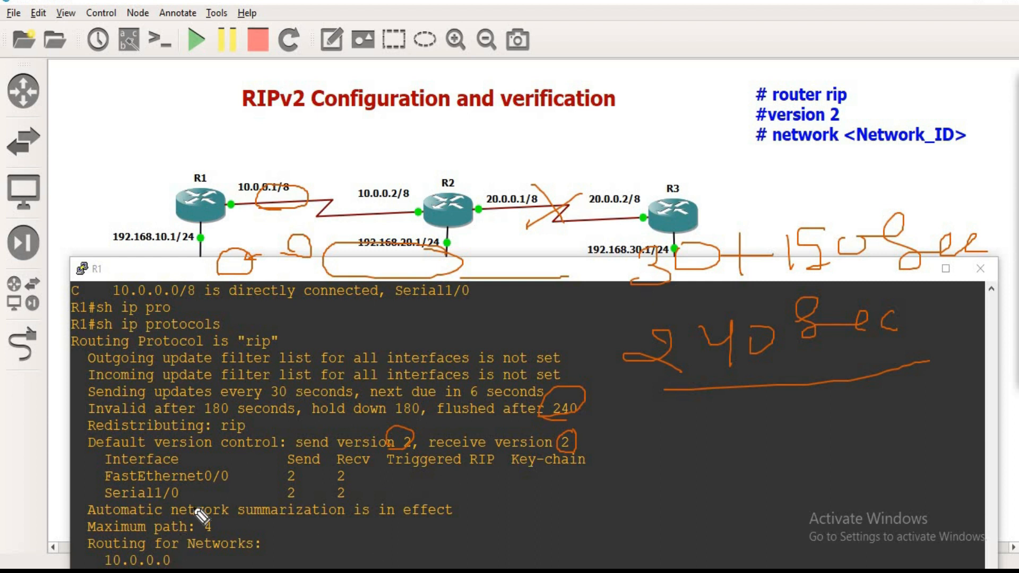
left_click_drag(88, 254, 91, 280)
left_click_drag(298, 467, 351, 468)
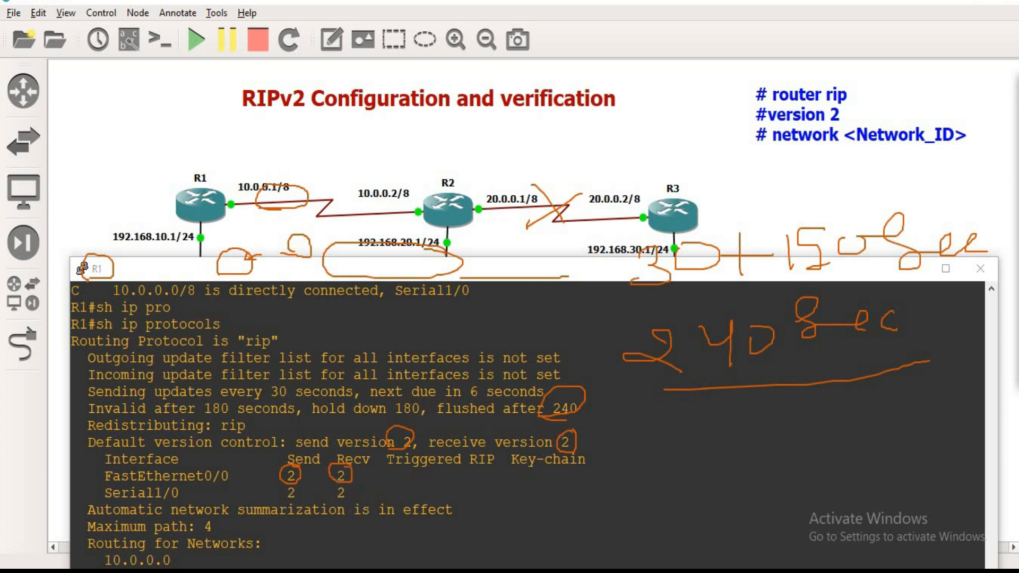
Step: Show R1's complete protocol output without pen marks and circle the maximum path value
left_click_drag(576, 279, 574, 133)
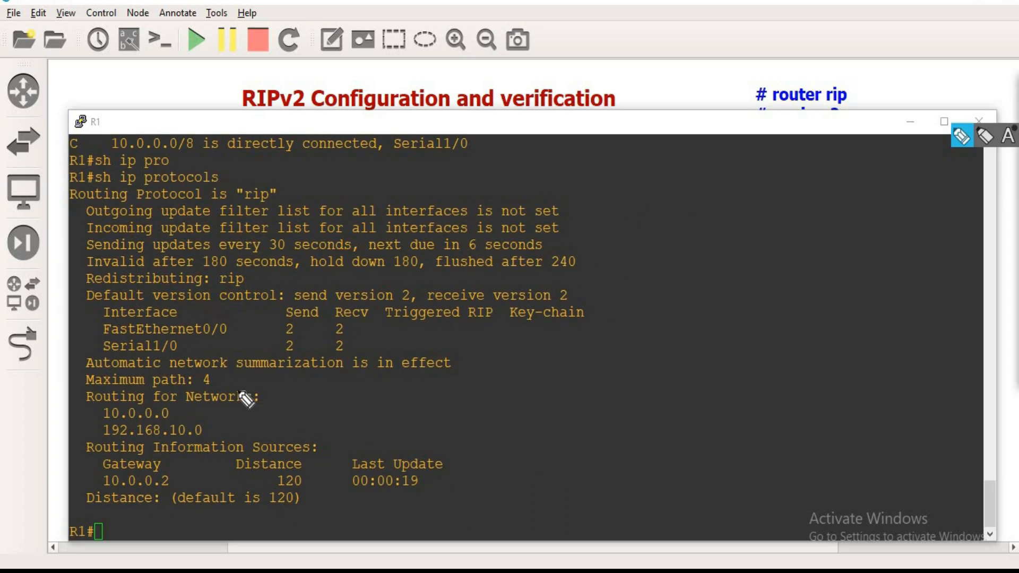
mouse_move(223, 382)
left_mouse_down()
mouse_move(204, 400)
mouse_move(215, 380)
left_mouse_up()
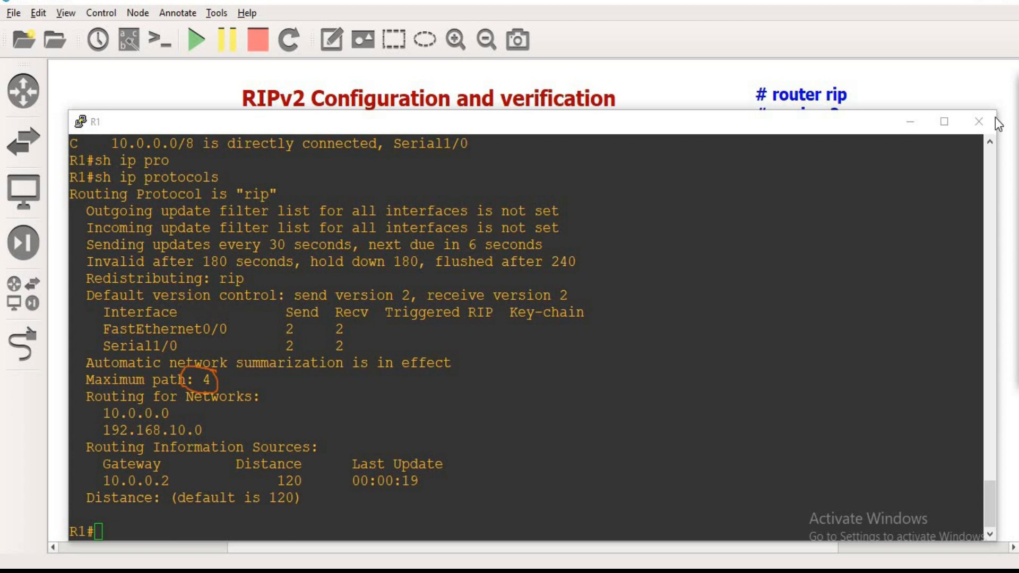
Step: Uncover the routers above R1's console, sketch three alternative paths between R1 and R3, and strike through R2
left_click_drag(804, 114, 495, 231)
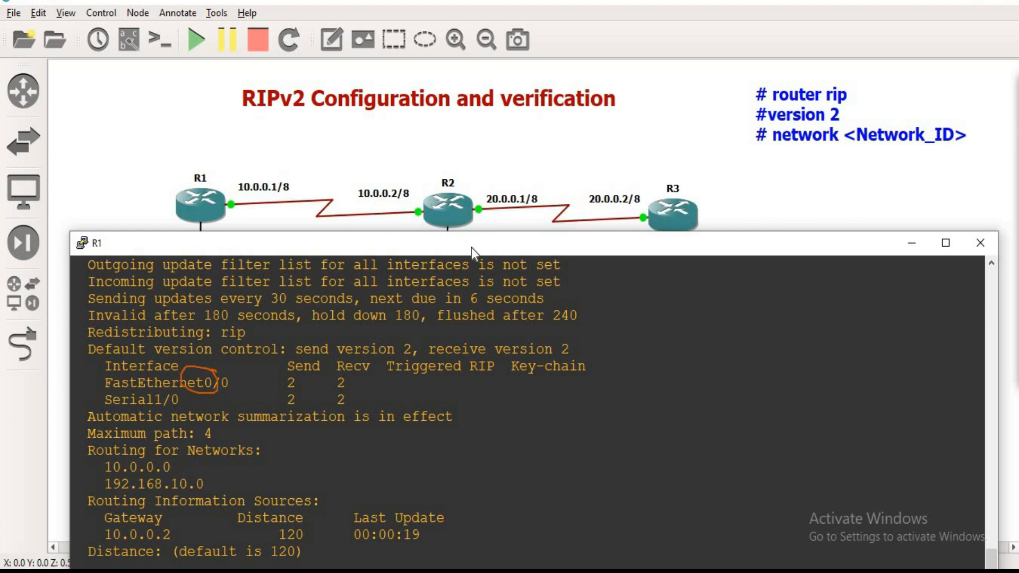
left_click(962, 137)
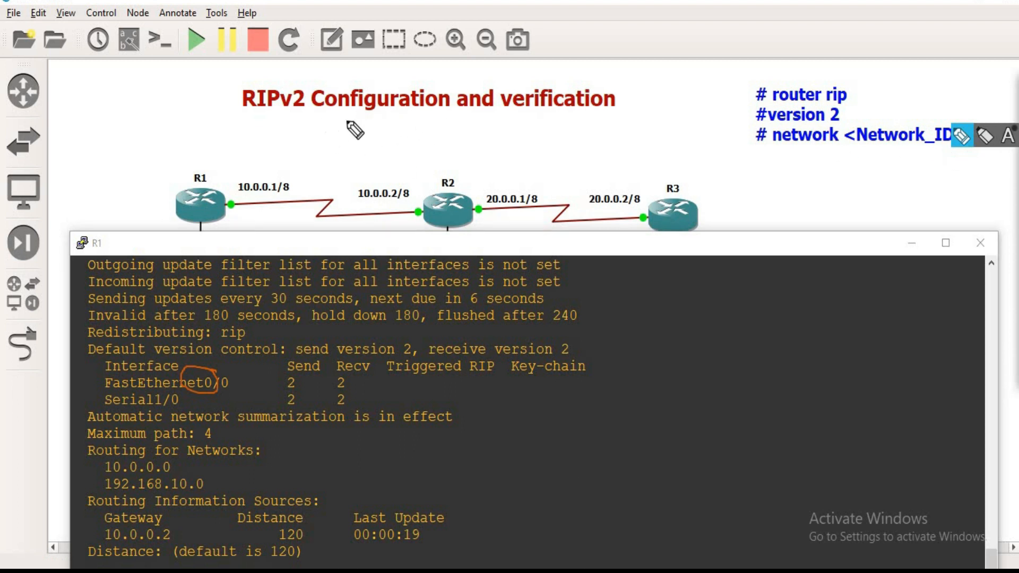
left_click_drag(410, 125, 423, 108)
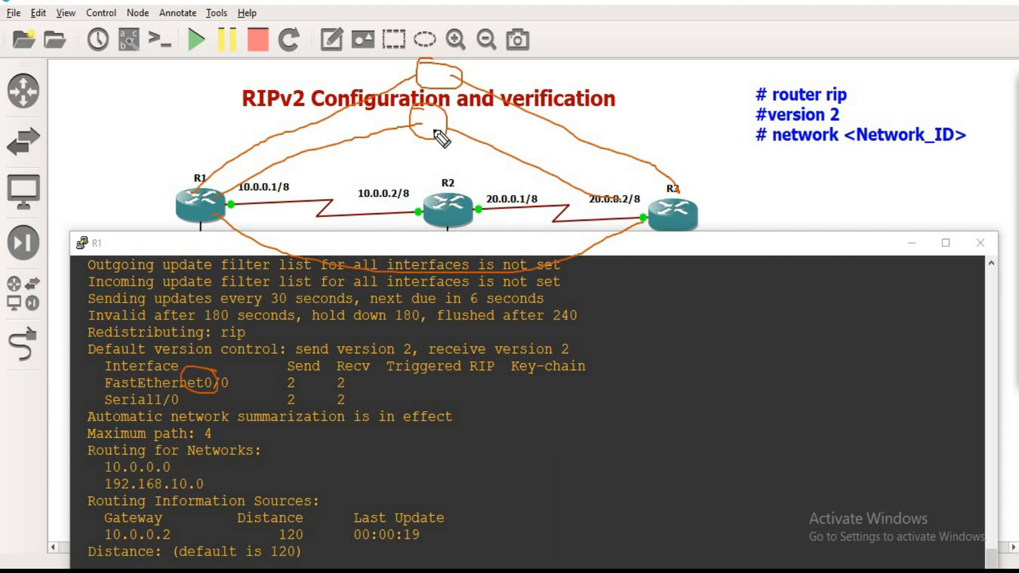
left_click_drag(448, 182, 448, 214)
Step: Trace the two upper alternative paths in green, bracket them near R1, and handwrite a 2 beside them
mouse_move(1017, 334)
left_click(975, 217)
left_click_drag(281, 172, 381, 150)
mouse_move(319, 122)
left_mouse_down()
mouse_move(504, 111)
mouse_move(579, 143)
left_mouse_up()
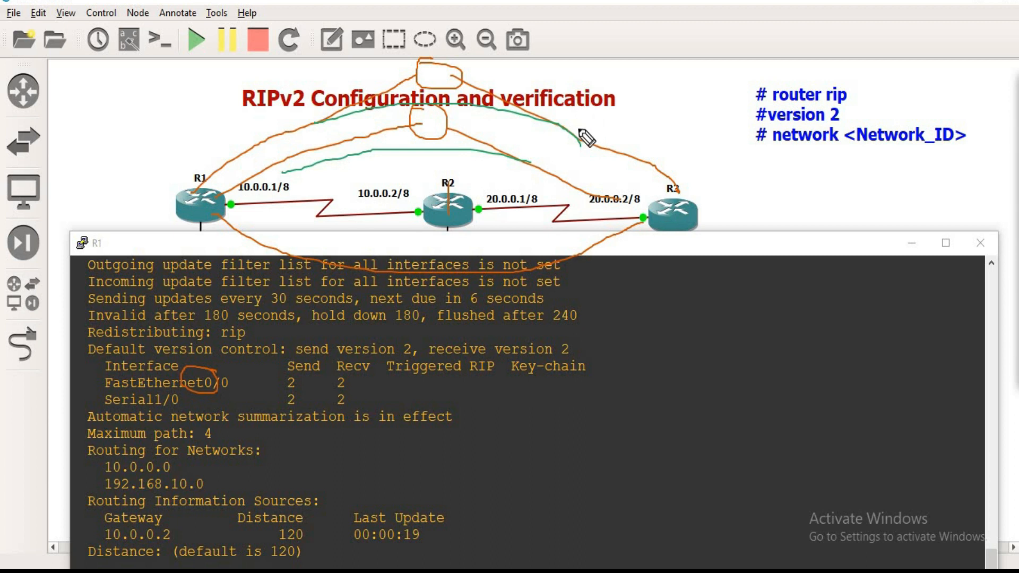
left_click_drag(139, 103, 170, 137)
mouse_move(250, 134)
left_mouse_down()
mouse_move(259, 145)
mouse_move(250, 158)
left_mouse_up()
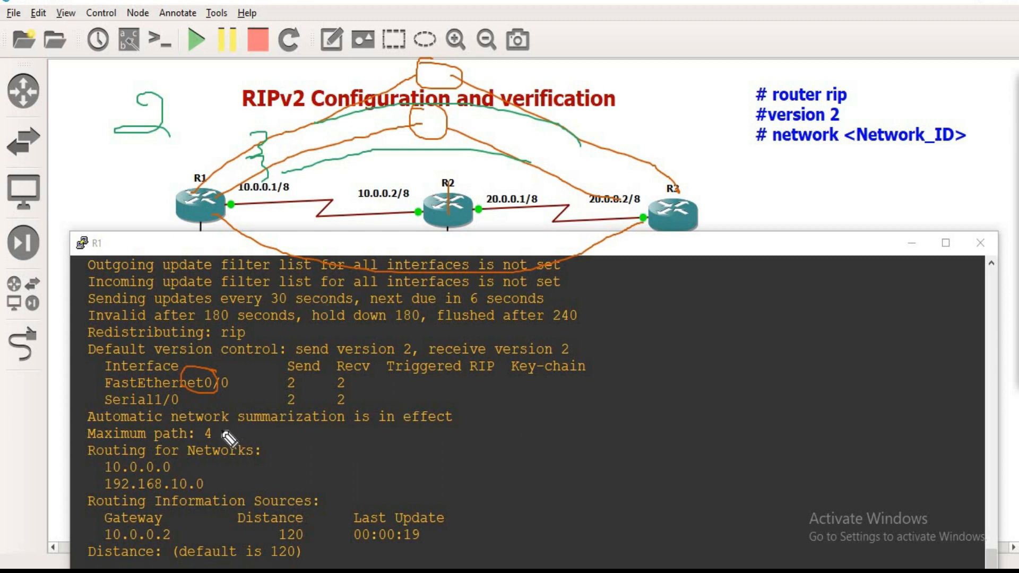
Step: Circle the maximum path value in R1's protocol output, and handwrite and circle 16 on the console
mouse_move(216, 427)
left_mouse_down()
mouse_move(207, 450)
mouse_move(215, 425)
left_mouse_up()
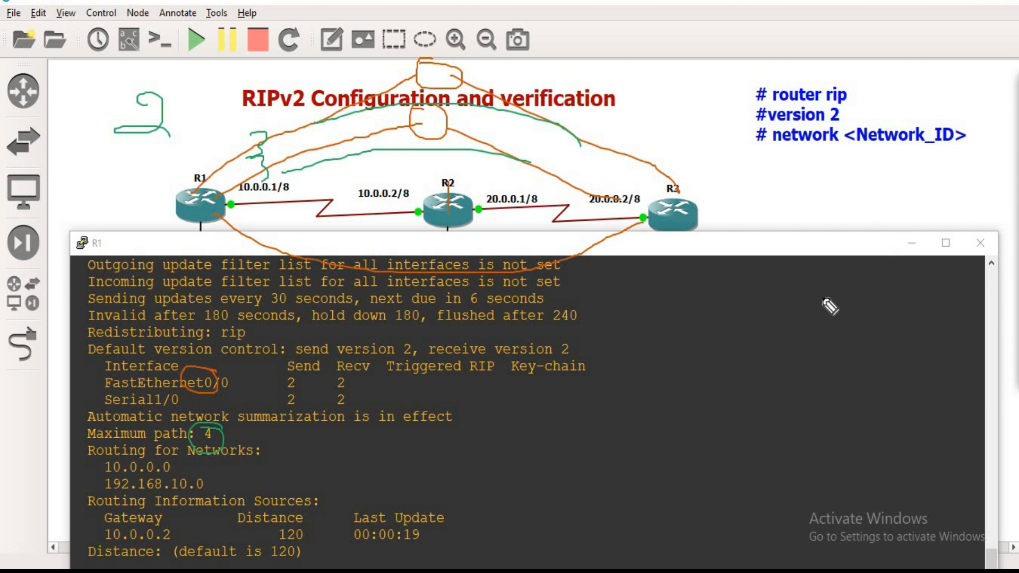
mouse_move(573, 435)
left_mouse_down()
mouse_move(572, 400)
mouse_move(604, 438)
mouse_move(592, 431)
left_mouse_up()
mouse_move(599, 482)
left_mouse_down()
mouse_move(610, 377)
mouse_move(589, 371)
left_mouse_up()
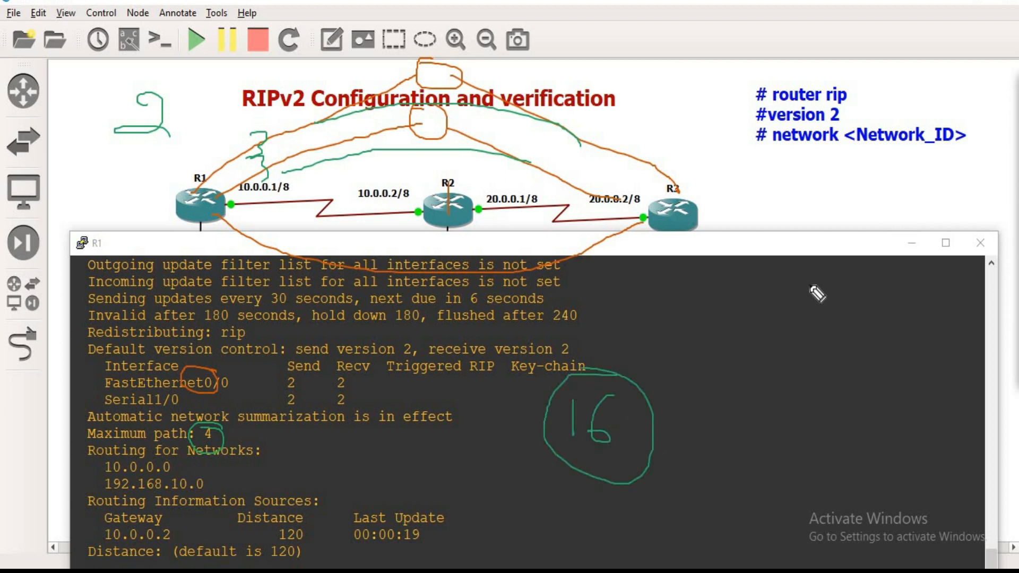
Step: Show R1's protocol output without marks, circle its console name and gateway 10.0.0.2, and tick routed networks 10.0.0.0 and 192.168.10.0
left_click(1015, 113)
left_click_drag(835, 247, 844, 131)
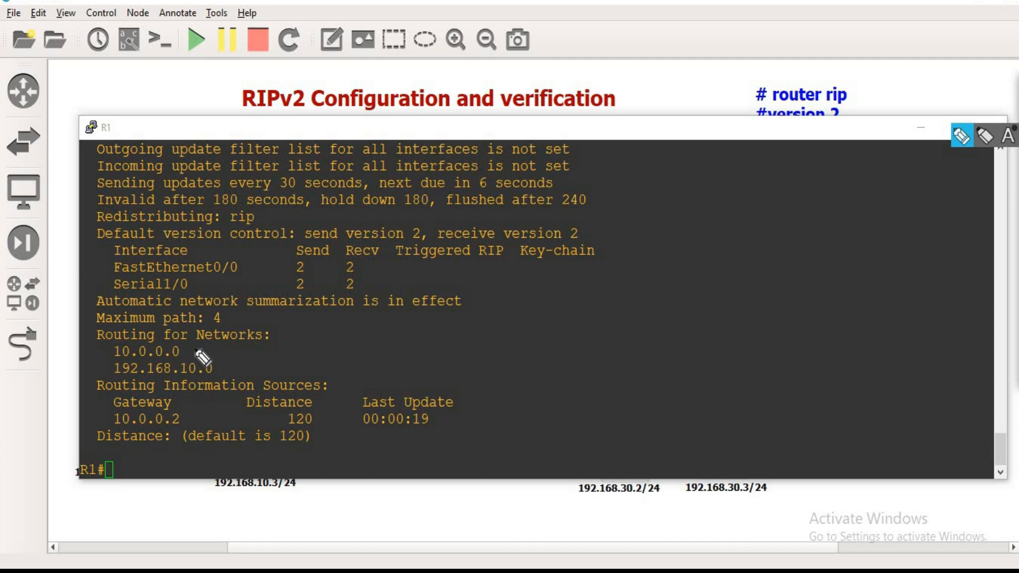
mouse_move(109, 117)
left_mouse_down()
mouse_move(100, 145)
mouse_move(141, 118)
left_mouse_up()
left_click_drag(93, 354, 121, 344)
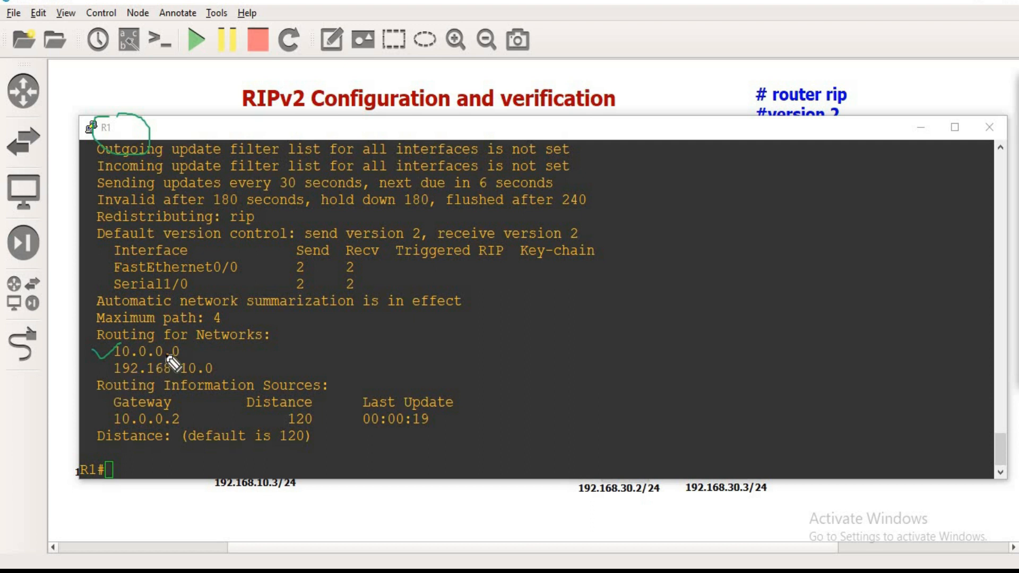
left_click_drag(94, 371, 114, 364)
mouse_move(183, 418)
left_mouse_down()
mouse_move(126, 406)
mouse_move(136, 442)
mouse_move(197, 432)
mouse_move(187, 419)
left_mouse_up()
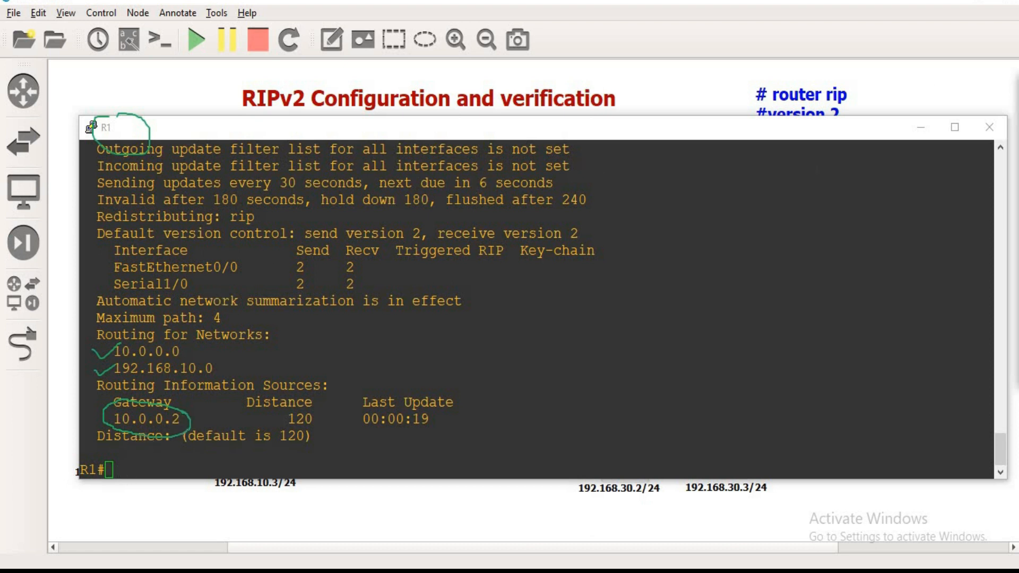
Step: Run sh ip route rip on R1 and uncover the routers on the topology above the console
type("sh ip route rip")
key("Return")
left_click_drag(757, 131, 759, 228)
left_click_drag(515, 205, 509, 254)
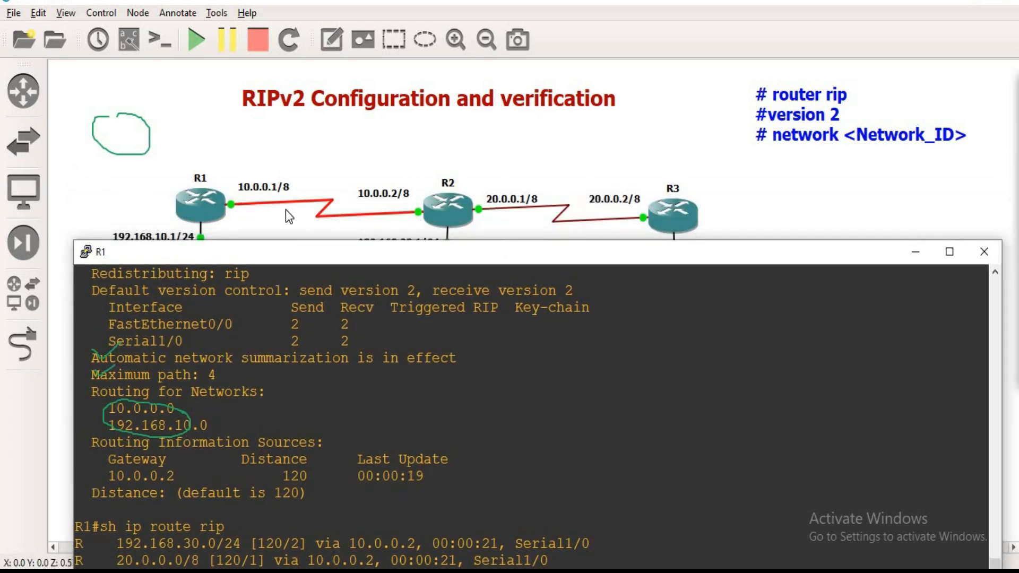
Step: Circle R2's 10.0.0.2/8 interface on the topology and add a short stroke below R2
left_click(1016, 135)
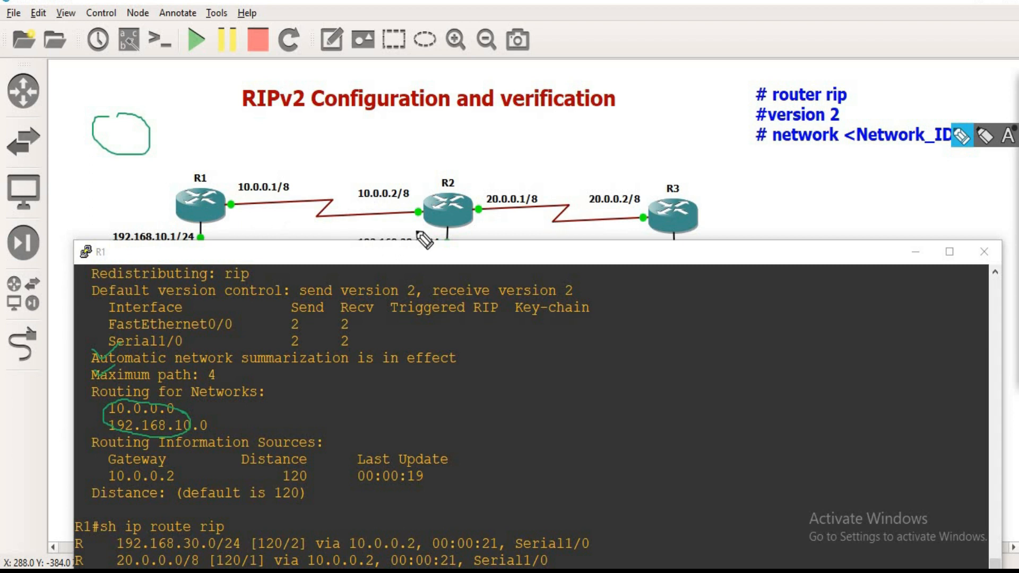
mouse_move(415, 201)
left_mouse_down()
mouse_move(406, 202)
mouse_move(428, 204)
mouse_move(398, 212)
mouse_move(430, 212)
left_mouse_up()
left_click_drag(463, 258, 459, 279)
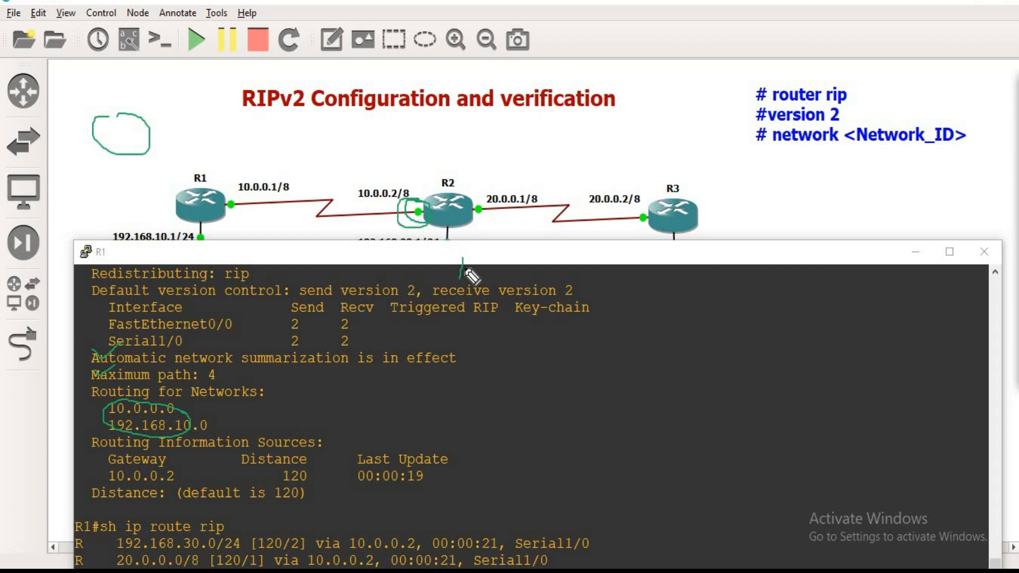
Step: Uncover the full topology and circle the LAN addresses 192.168.10.1/24, 192.168.20.1/24 and 192.168.30.1/24
left_click_drag(739, 250, 751, 305)
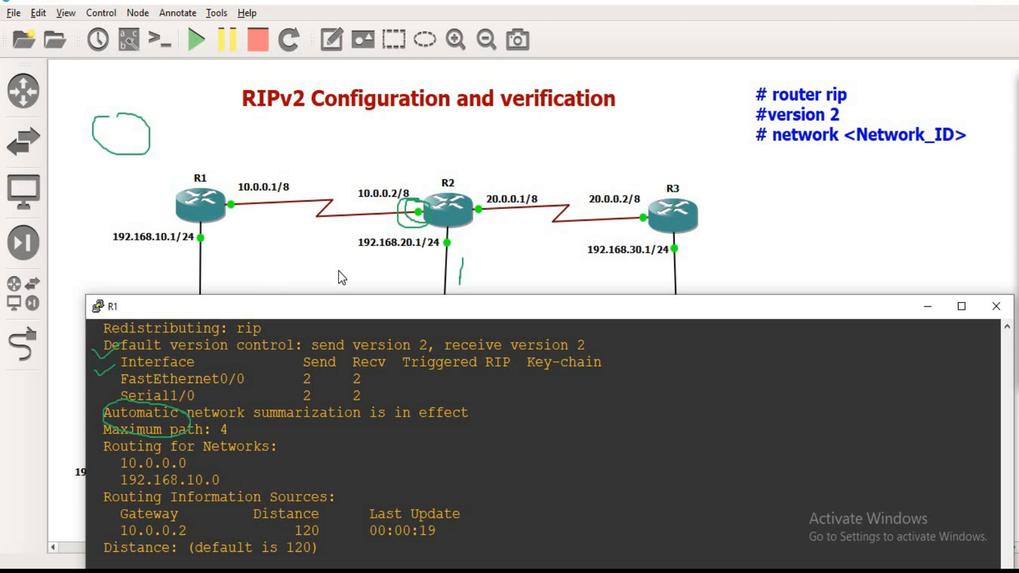
right_click(204, 247)
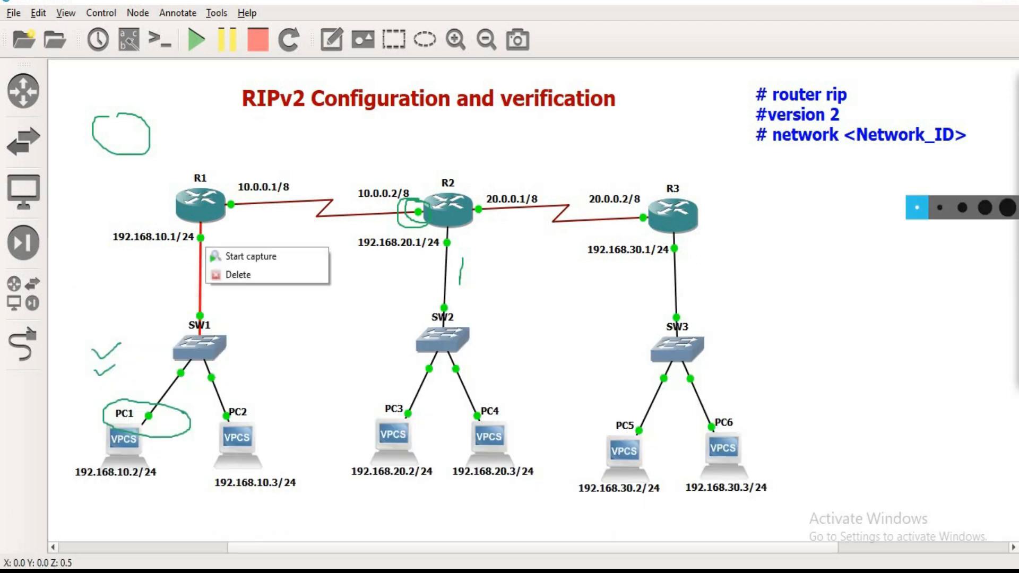
left_click_drag(204, 226, 212, 233)
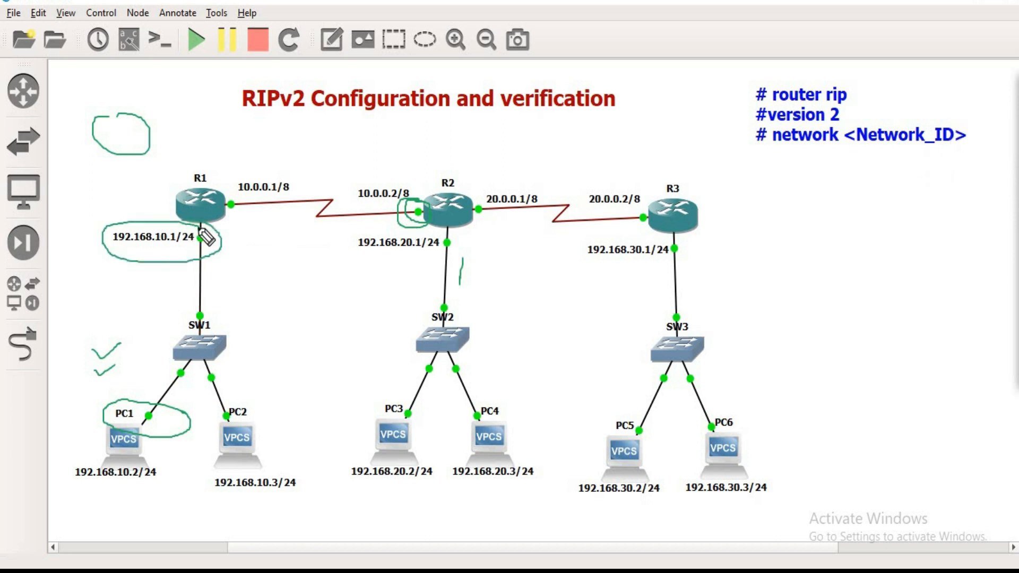
mouse_move(438, 233)
left_mouse_down()
mouse_move(358, 236)
mouse_move(442, 248)
left_mouse_up()
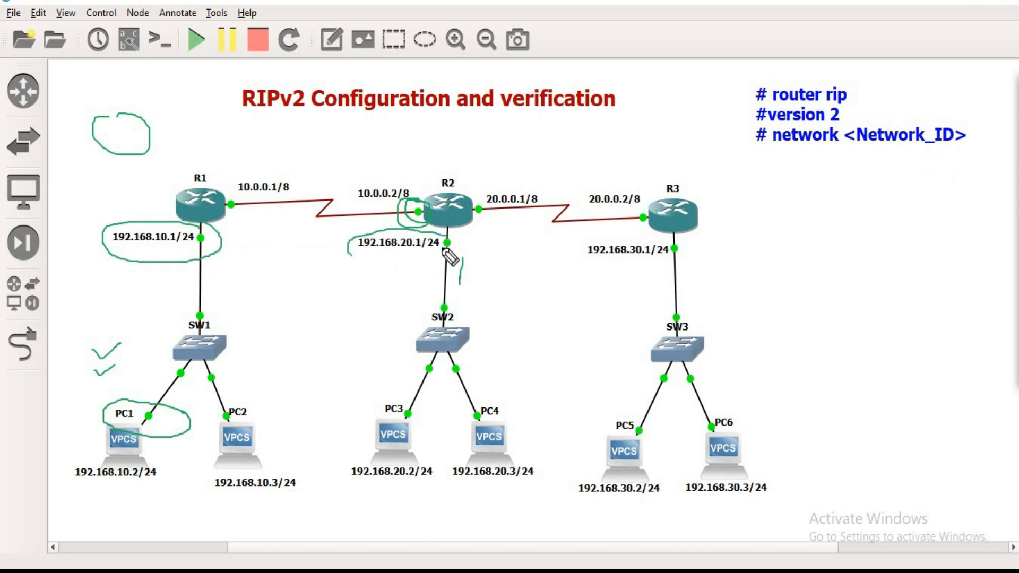
mouse_move(679, 261)
left_mouse_down()
mouse_move(614, 236)
mouse_move(614, 282)
mouse_move(683, 254)
mouse_move(653, 260)
left_mouse_up()
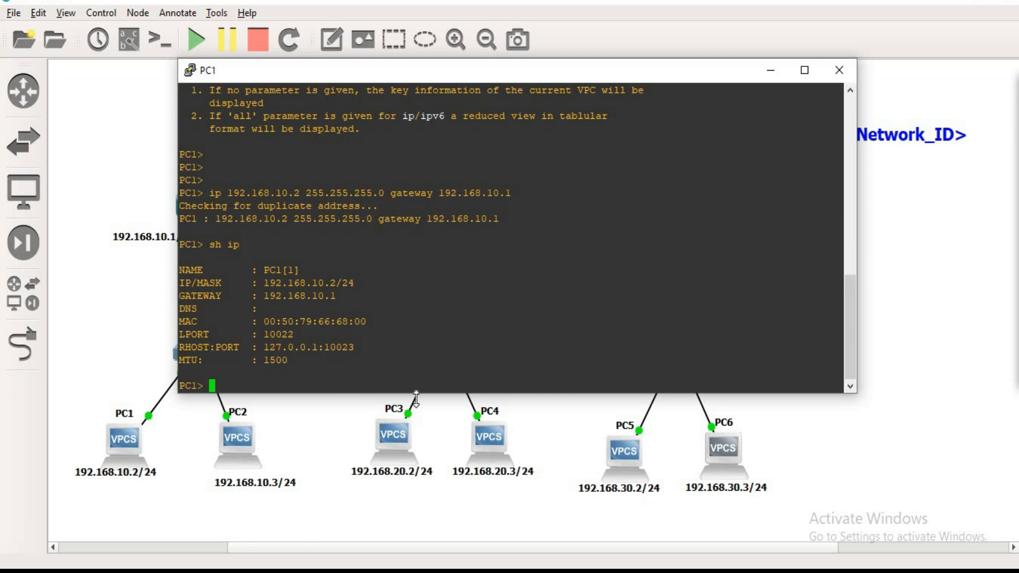
Step: Ping 192.168.30.3 from PC1's console
scroll(674, 440, "down", 8)
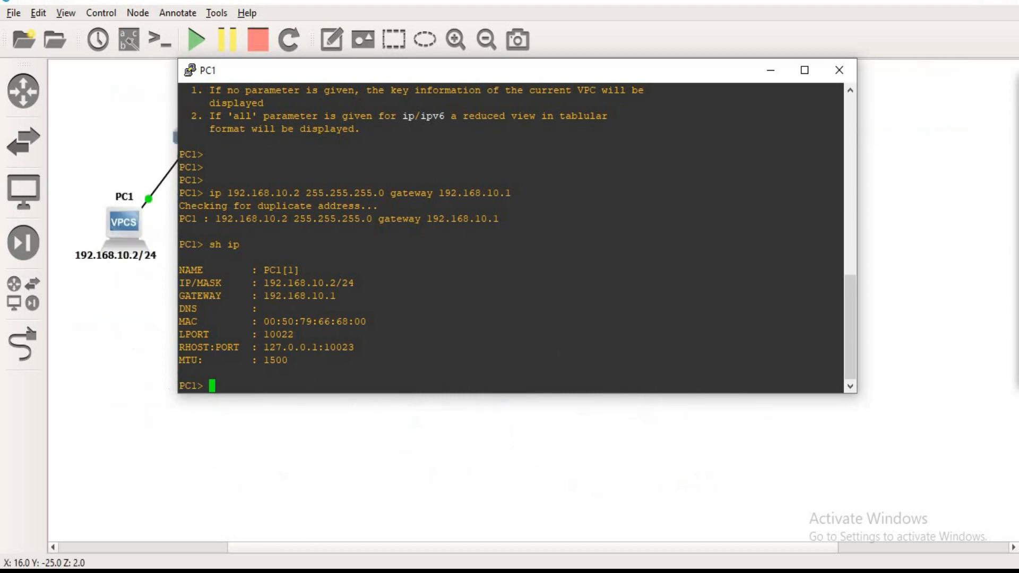
scroll(711, 329, "up", 3)
scroll(742, 318, "down", 3)
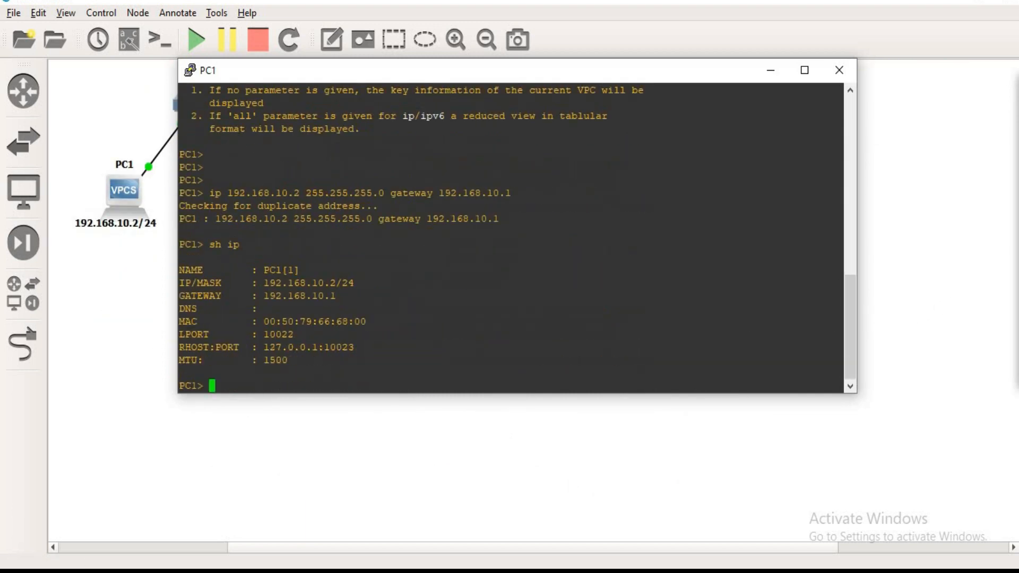
scroll(949, 286, "up", 5)
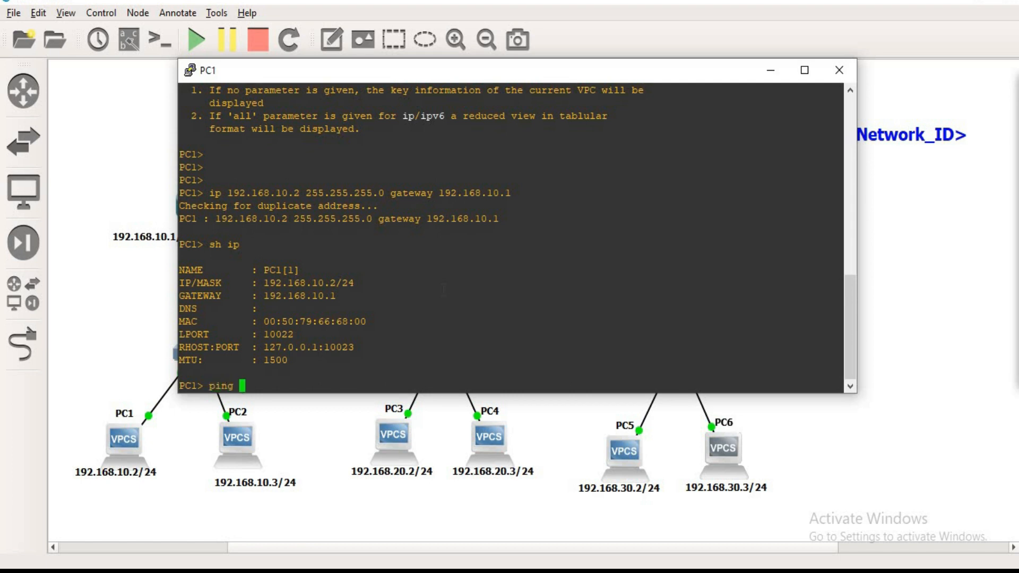
type(".168.30.3")
key("Return")
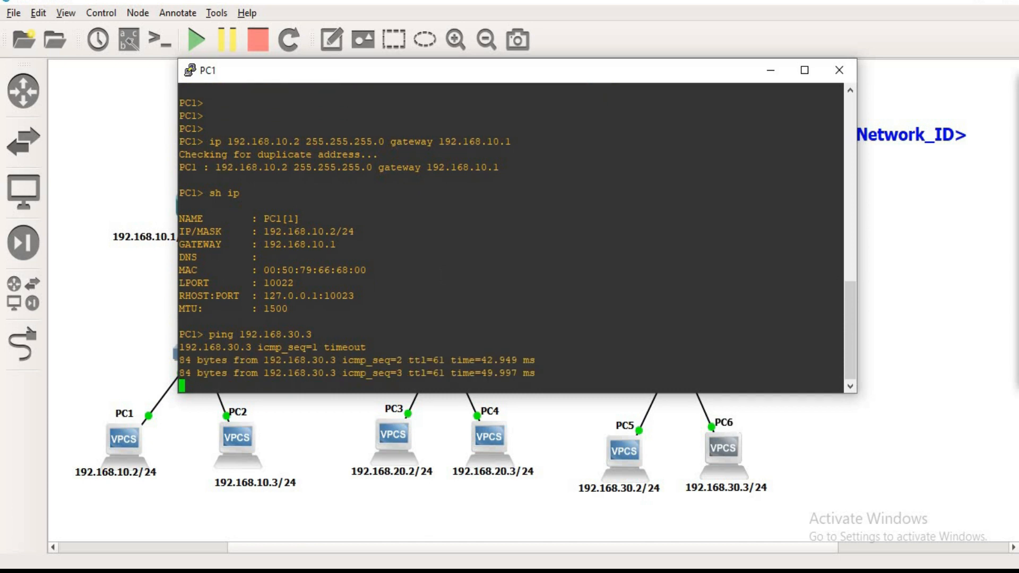
Step: Go back to the ping output in PC1's console and highlight the replies from 192.168.30.3
right_click(260, 334)
right_click(260, 334)
left_click_drag(258, 334, 341, 335)
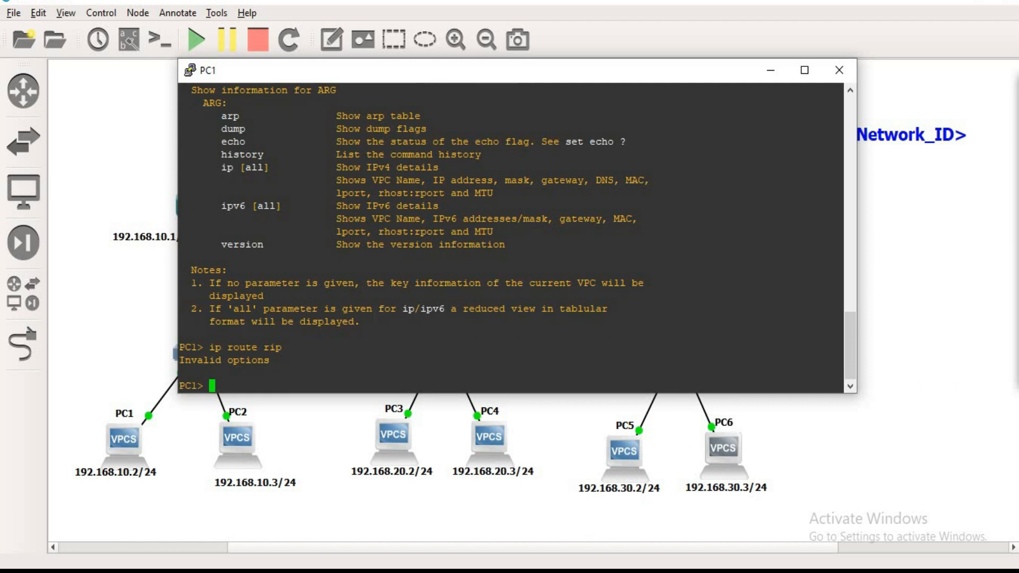
scroll(191, 232, "up", 7)
left_click_drag(191, 231, 330, 283)
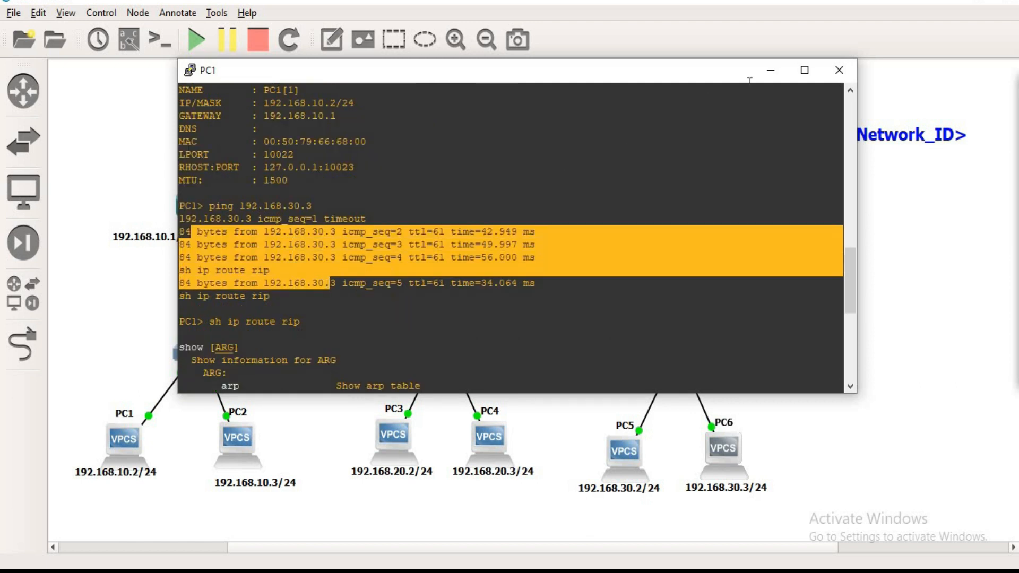
Step: Switch to PC4's console and ping 192.168.30.2
left_click(641, 570)
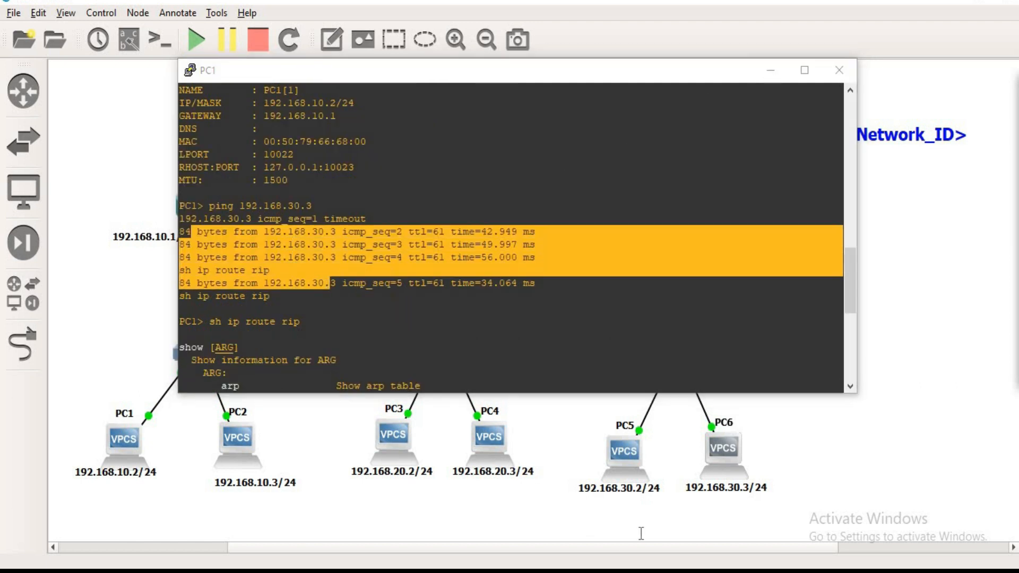
left_click(739, 541)
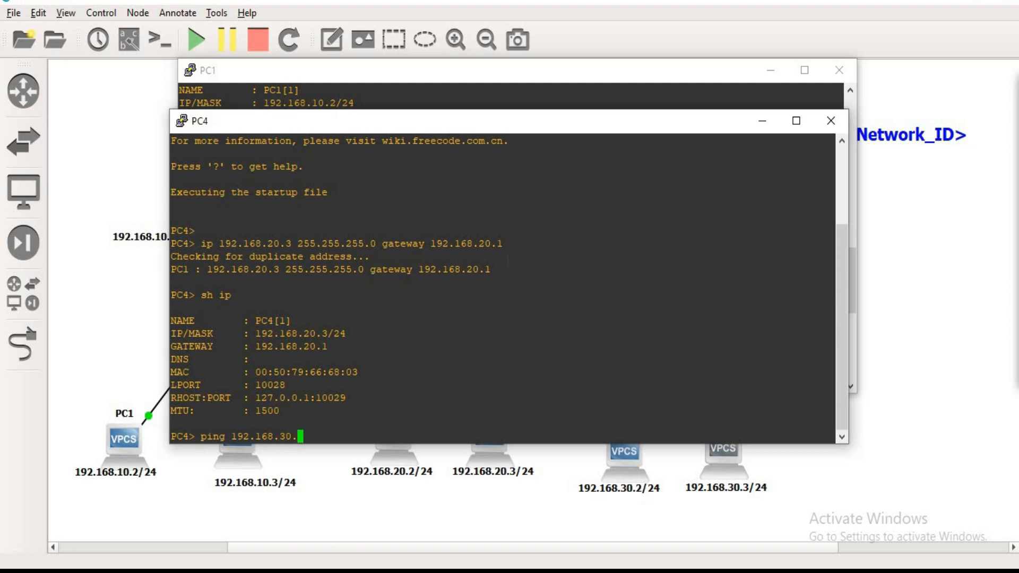
type("2")
key("Return")
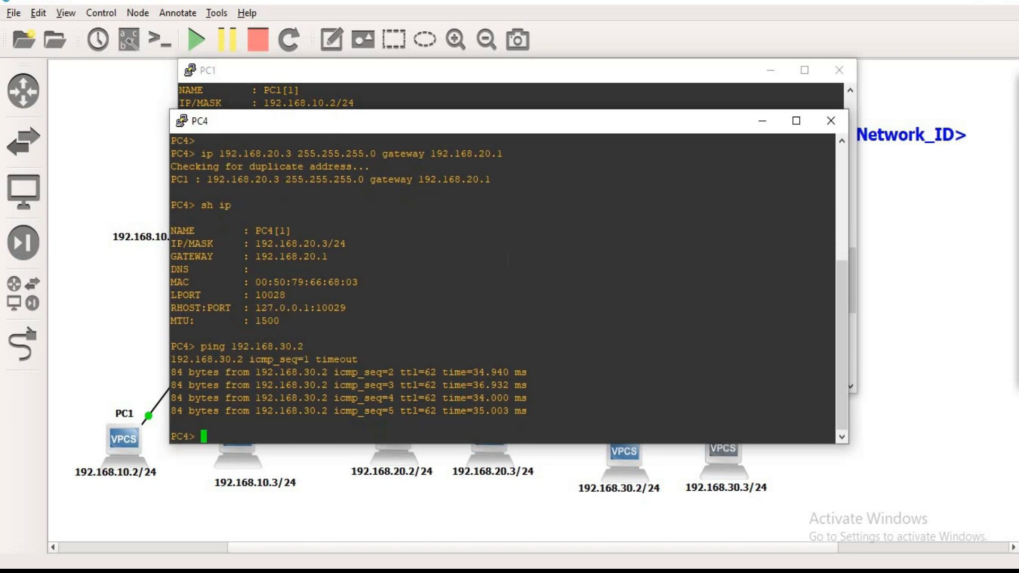
Step: Ping 192.168.10.2 from PC4 and minimize the PC4 and PC1 consoles
type("ping 192.168.10.2")
key("Return")
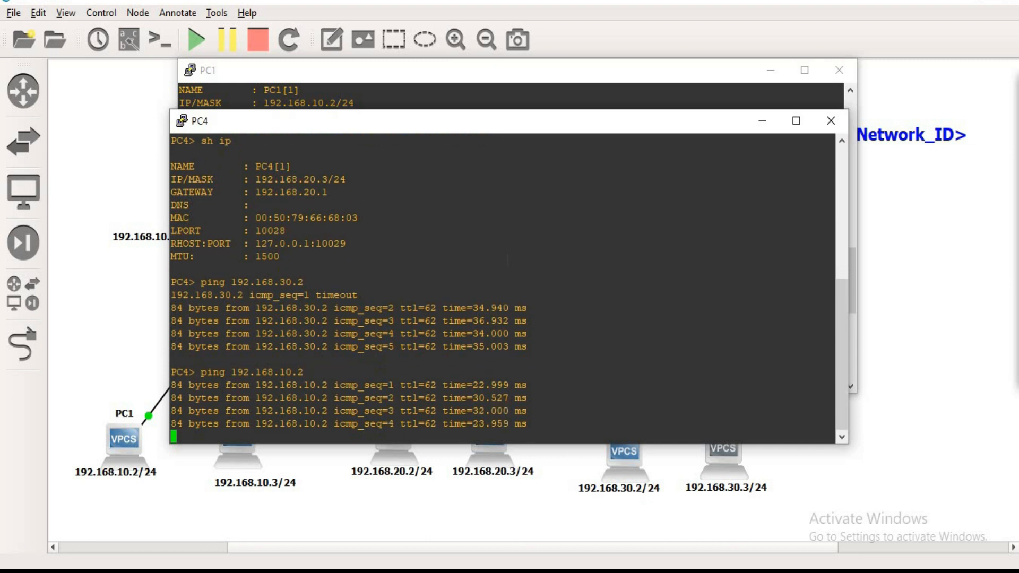
left_click(762, 121)
left_click(770, 71)
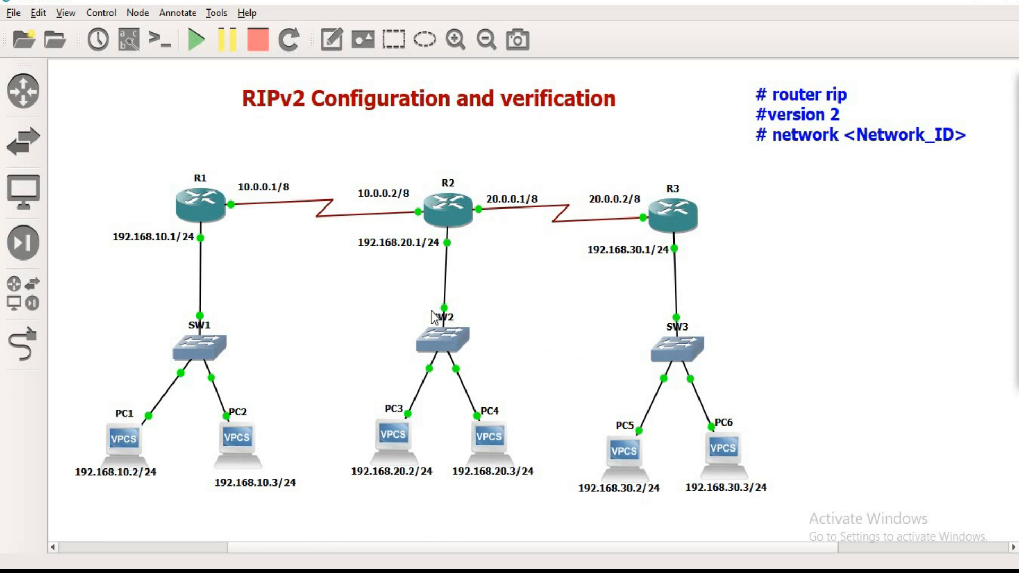
Step: Mark PC1 with an S as the source and PC6 with a D as the destination on the topology
mouse_move(586, 564)
right_click(605, 544)
left_click(401, 536)
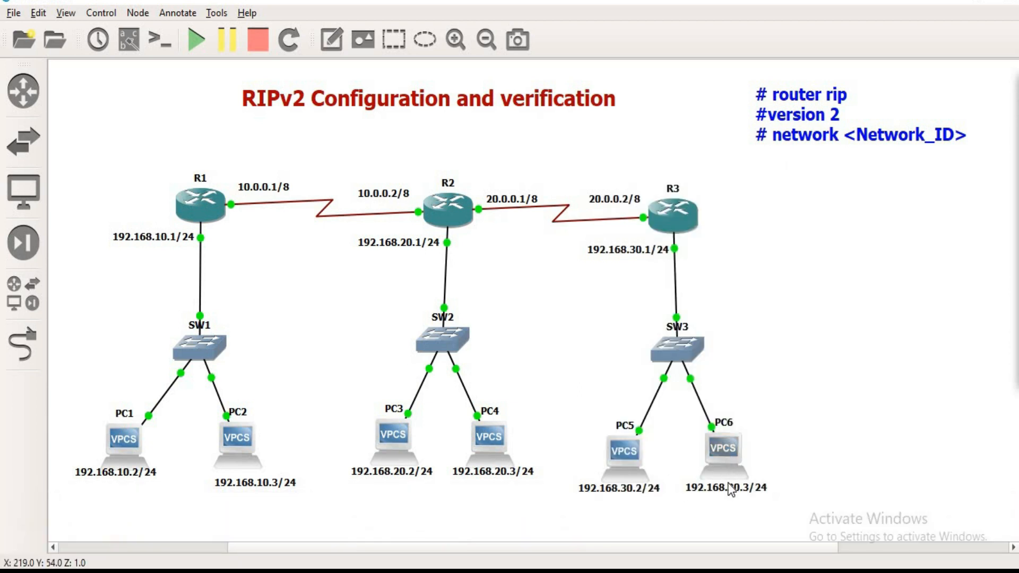
left_click(1016, 139)
mouse_move(103, 435)
left_mouse_down()
mouse_move(124, 442)
mouse_move(150, 420)
left_mouse_up()
mouse_move(761, 447)
left_mouse_down()
mouse_move(772, 465)
mouse_move(793, 439)
mouse_move(771, 466)
left_mouse_up()
mouse_move(182, 419)
left_mouse_down()
mouse_move(147, 458)
mouse_move(170, 455)
left_mouse_up()
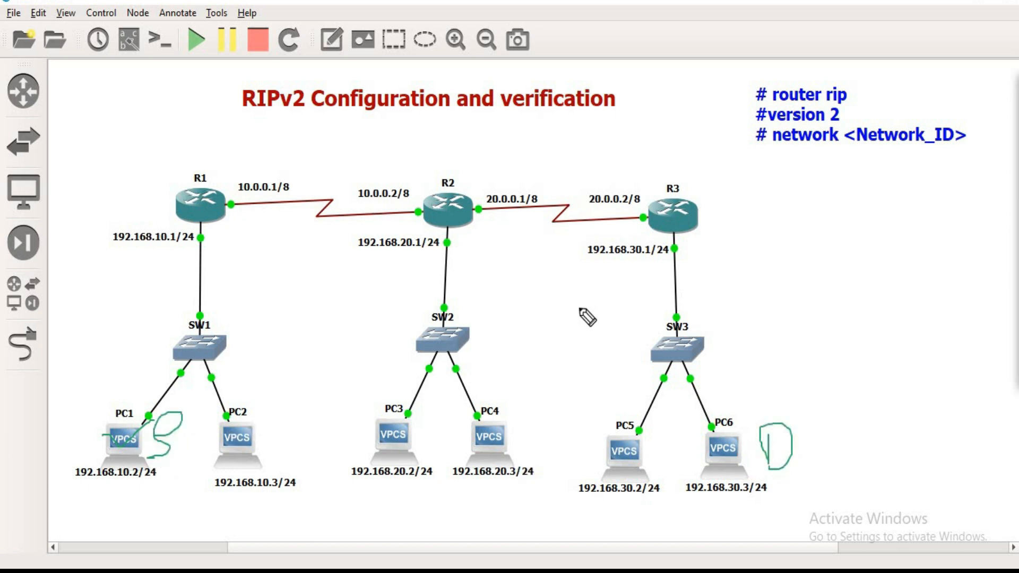
Step: Trace the route from PC1 to 192.168.30.3 with the trace command
mouse_move(962, 136)
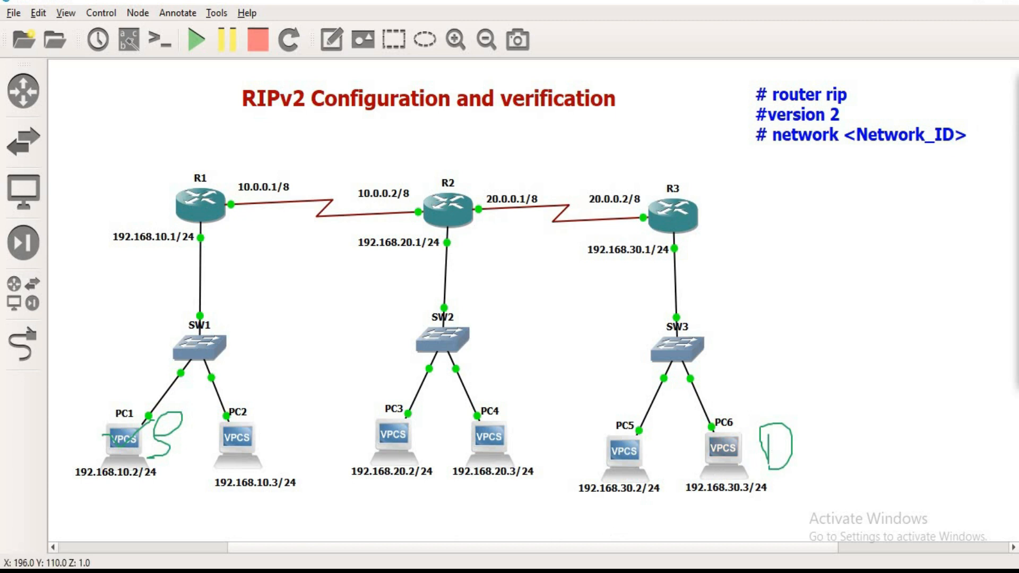
key("alt+Tab")
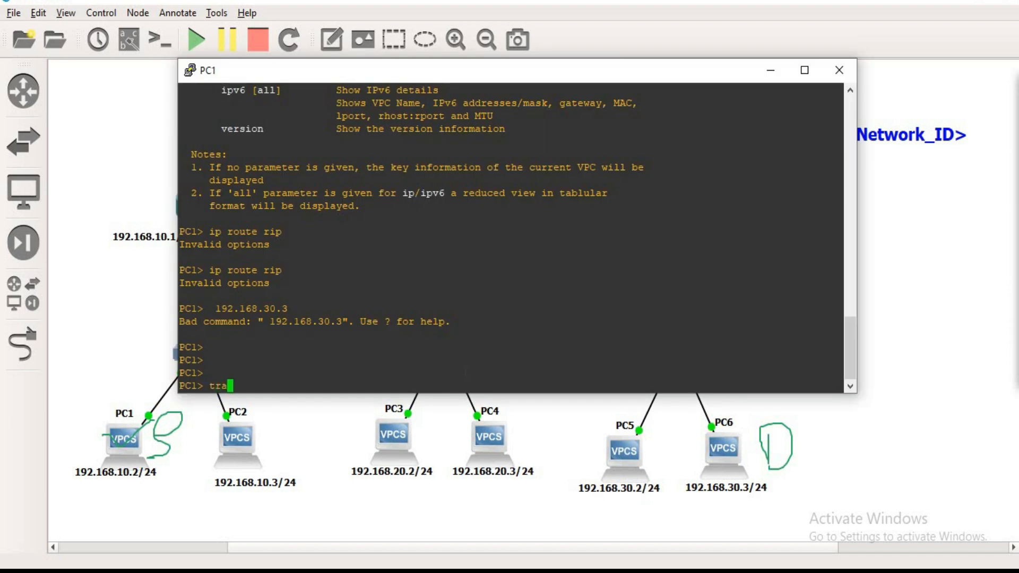
type("trace 2192.168.30.3")
key("Return")
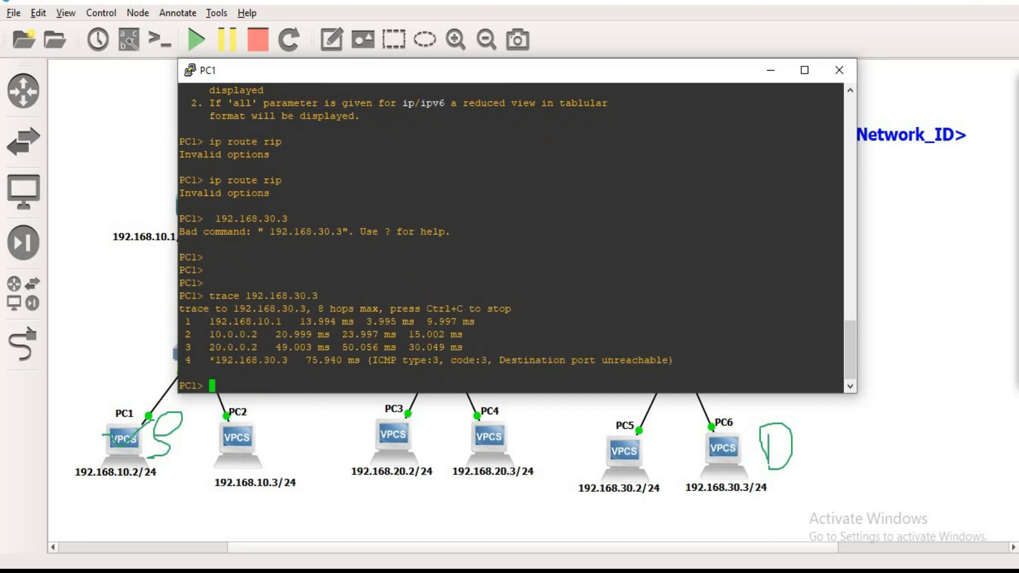
Step: Underline the first hop, 192.168.10.1, in the trace output and move the PC1 console below the routers
left_click(1015, 135)
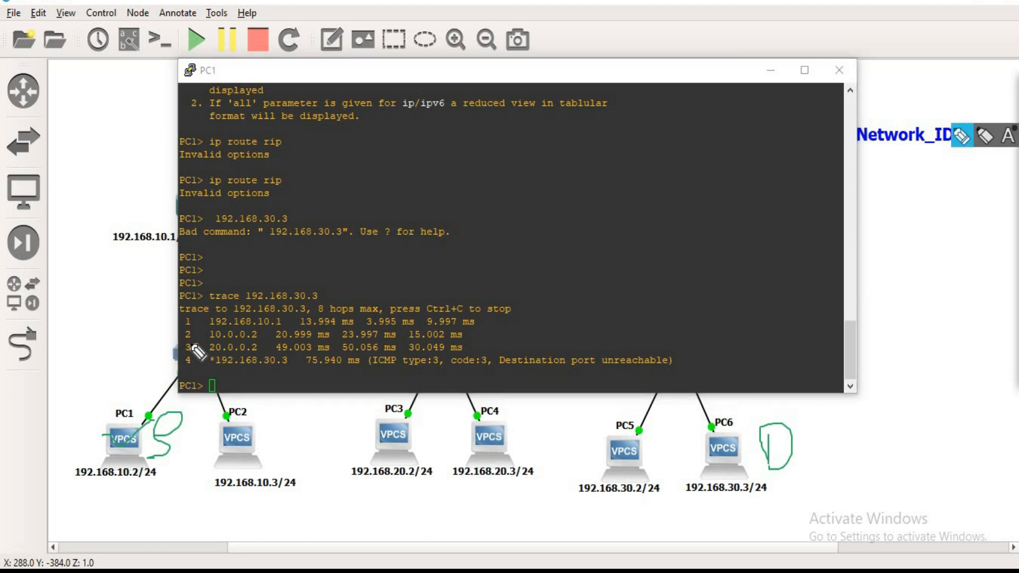
left_click_drag(198, 328, 264, 327)
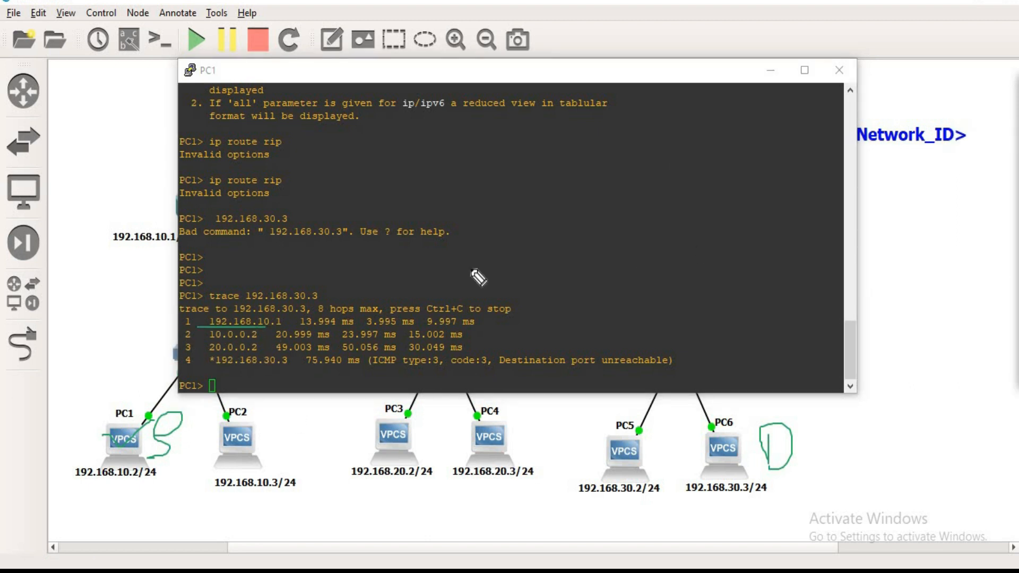
left_click(1014, 129)
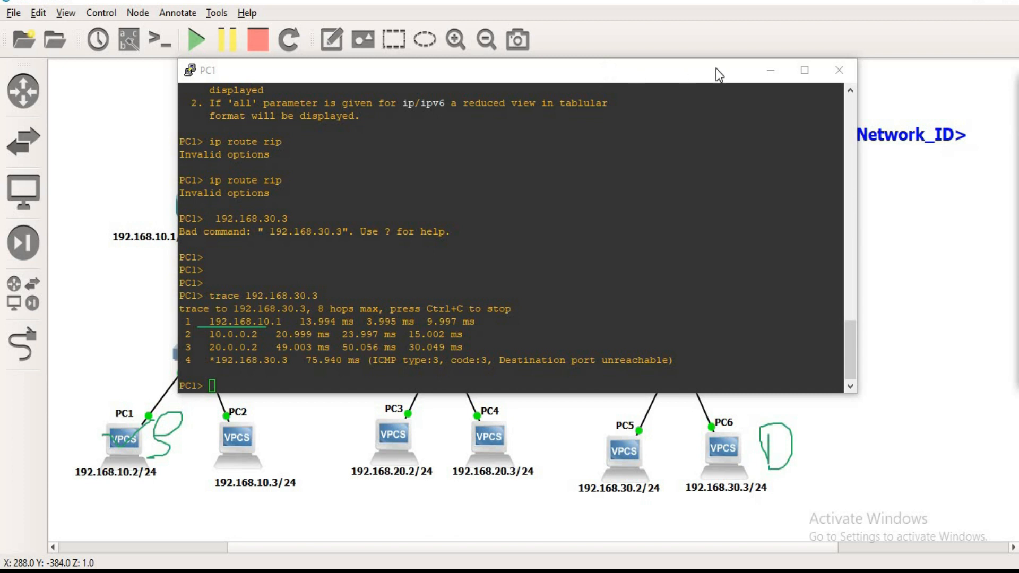
left_click_drag(715, 69, 733, 66)
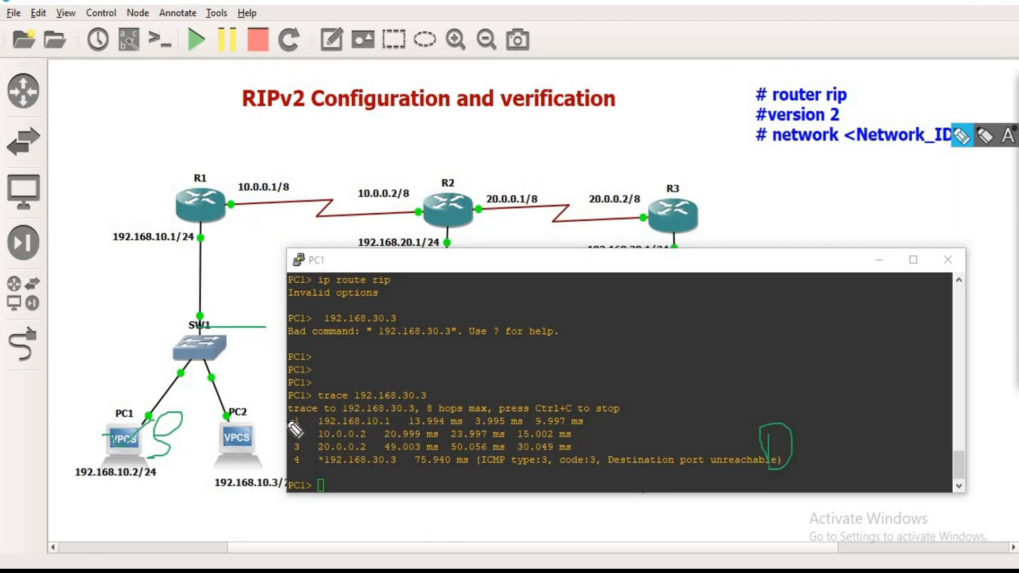
left_click_drag(288, 420, 305, 418)
left_click(1016, 208)
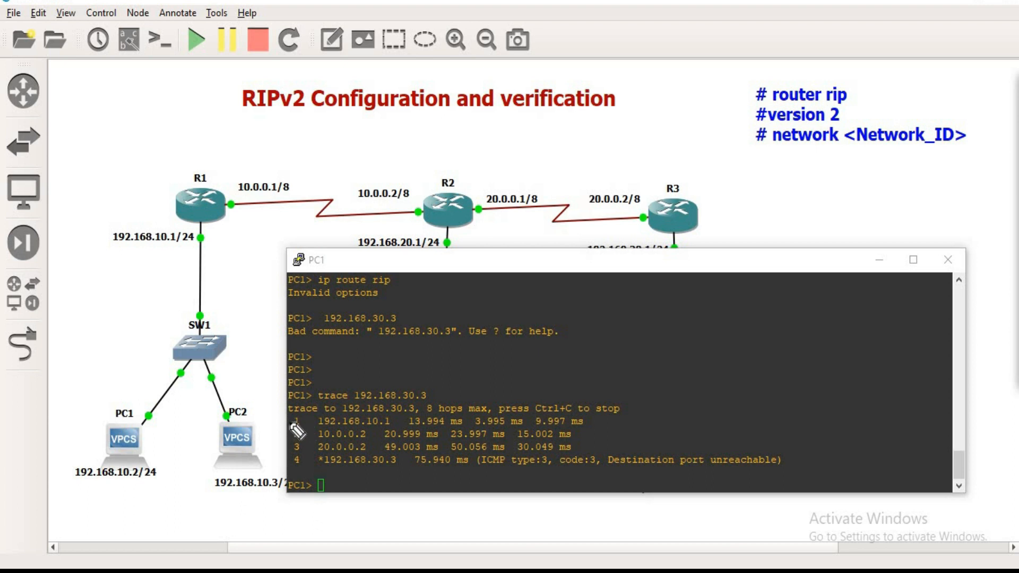
Step: Mark the first hop with R1's 192.168.10.1 address, underline hop 10.0.0.2, and draw arrows from R1 to R2 and R2 to R3
left_click_drag(282, 422, 305, 419)
left_click_drag(120, 247, 185, 246)
left_click_drag(318, 441, 366, 440)
mouse_move(220, 190)
left_mouse_down()
mouse_move(330, 155)
mouse_move(390, 171)
left_mouse_up()
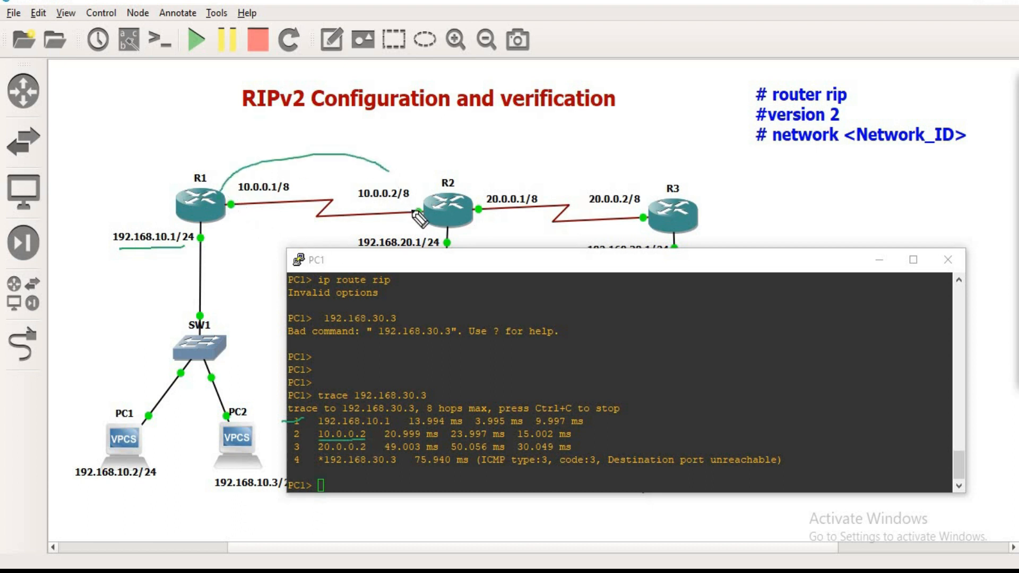
left_click_drag(413, 212, 406, 206)
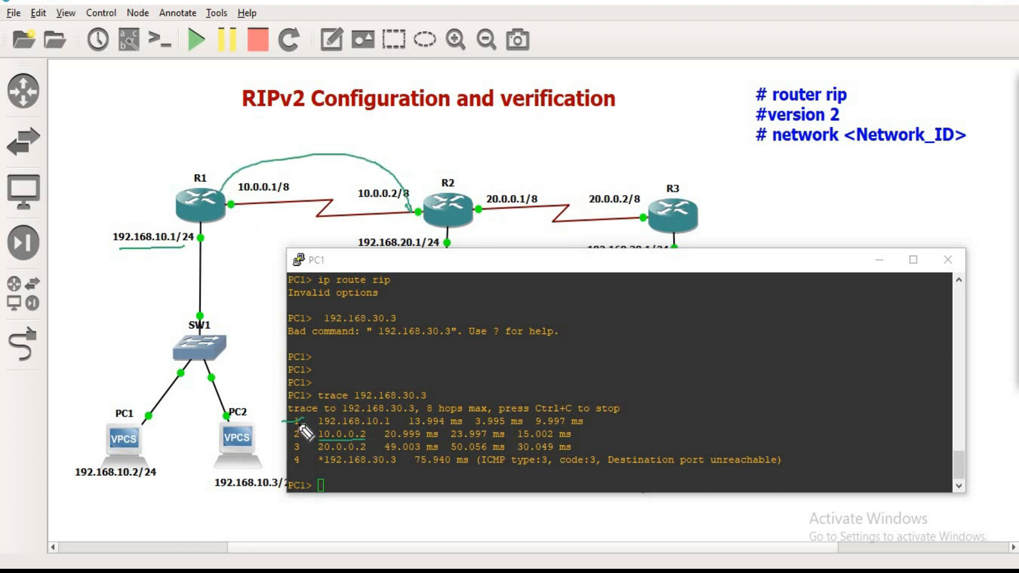
mouse_move(471, 183)
left_mouse_down()
mouse_move(587, 129)
mouse_move(647, 155)
mouse_move(652, 205)
mouse_move(667, 187)
left_mouse_up()
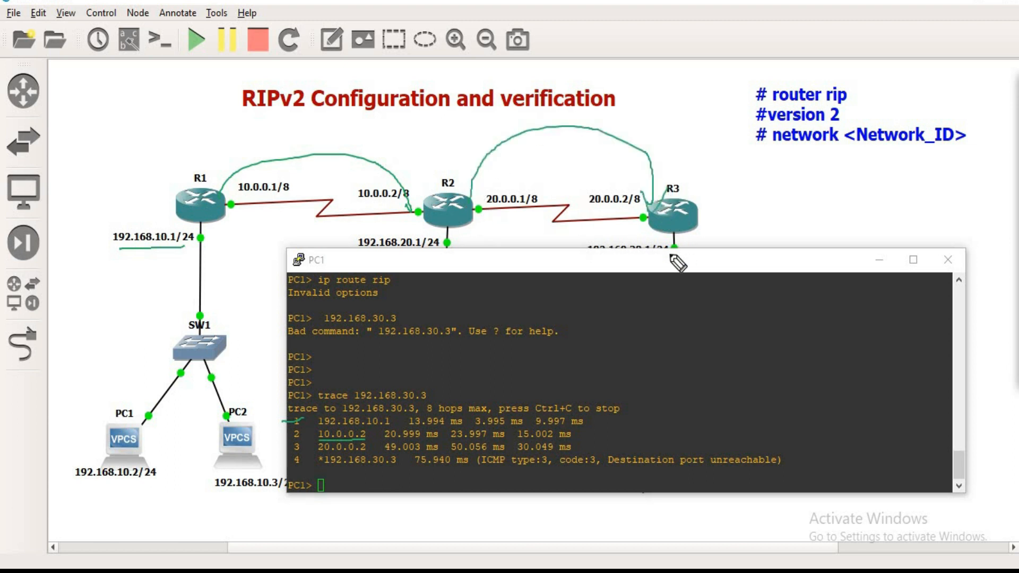
Step: Minimize the PC1 console and draw an arrow from R3 to PC6 on the topology
left_click(561, 304)
left_click_drag(558, 298, 693, 325)
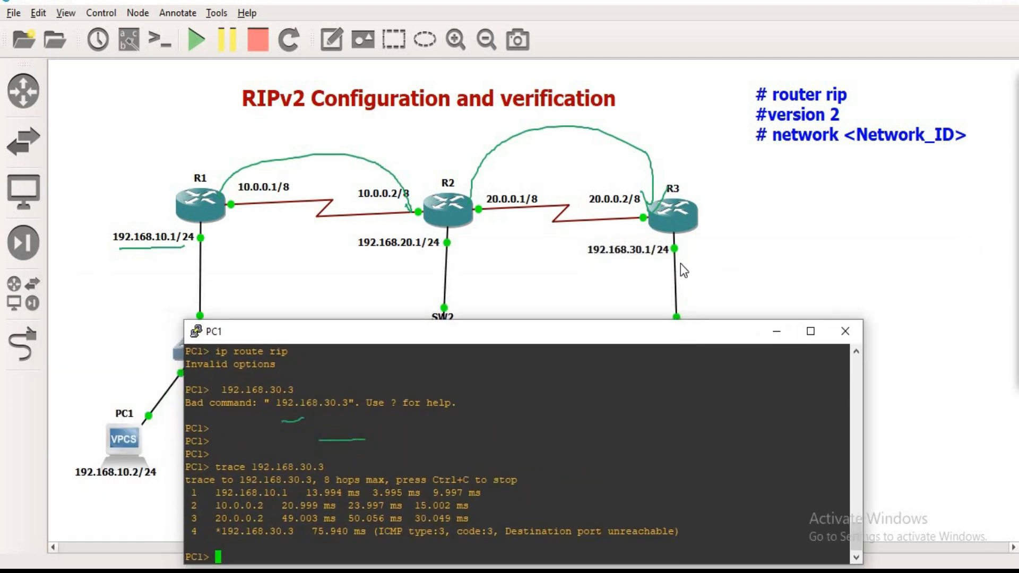
left_click(777, 324)
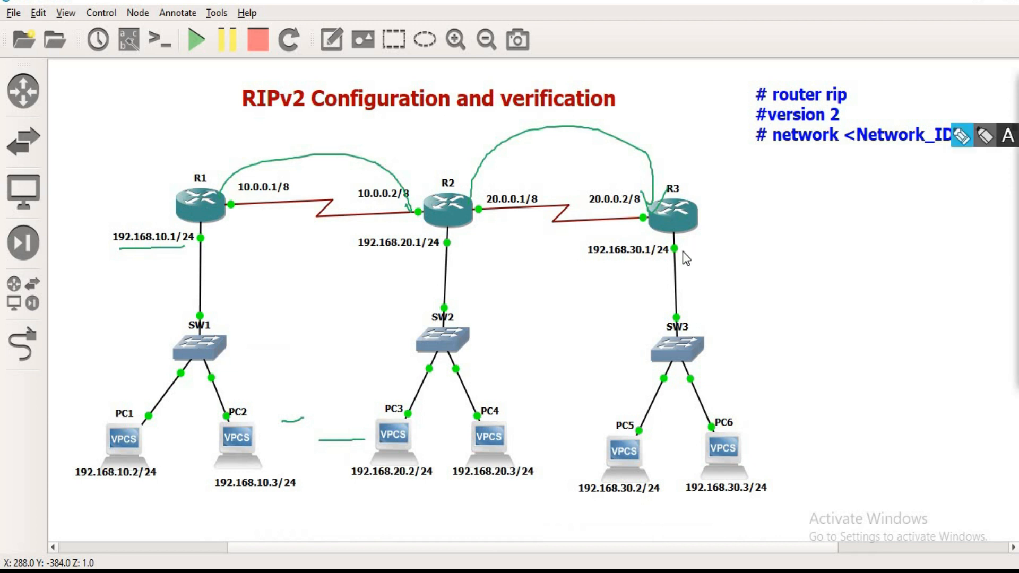
mouse_move(673, 242)
left_mouse_down()
mouse_move(775, 438)
mouse_move(747, 438)
mouse_move(746, 450)
left_mouse_up()
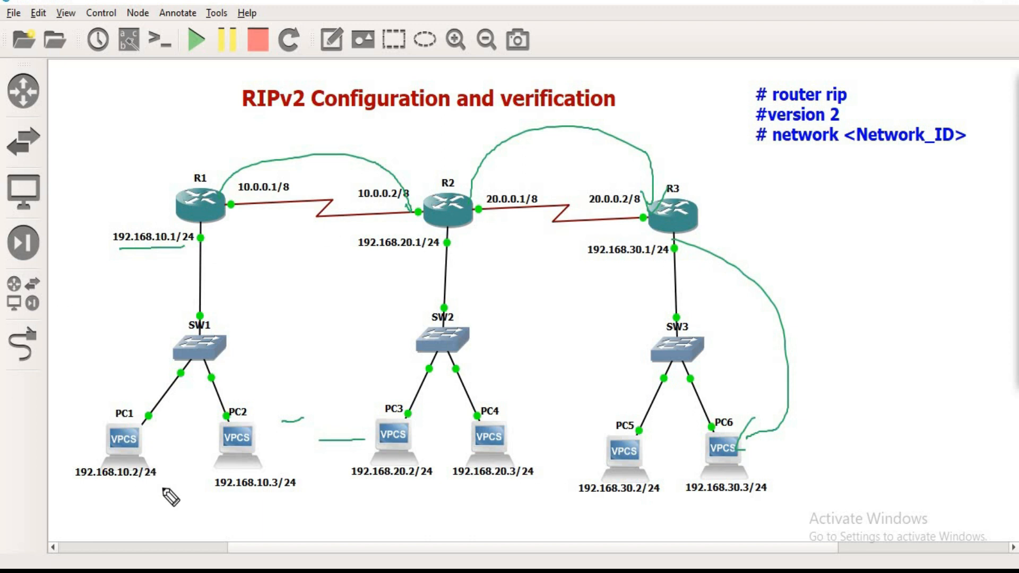
Step: Circle PC1's address, draw an arrow to PC6's underlined address, and draw another from PC1 to R1's 192.168.10.1/24 interface
mouse_move(165, 471)
left_mouse_down()
mouse_move(140, 463)
mouse_move(77, 472)
mouse_move(133, 495)
mouse_move(172, 490)
mouse_move(169, 478)
left_mouse_up()
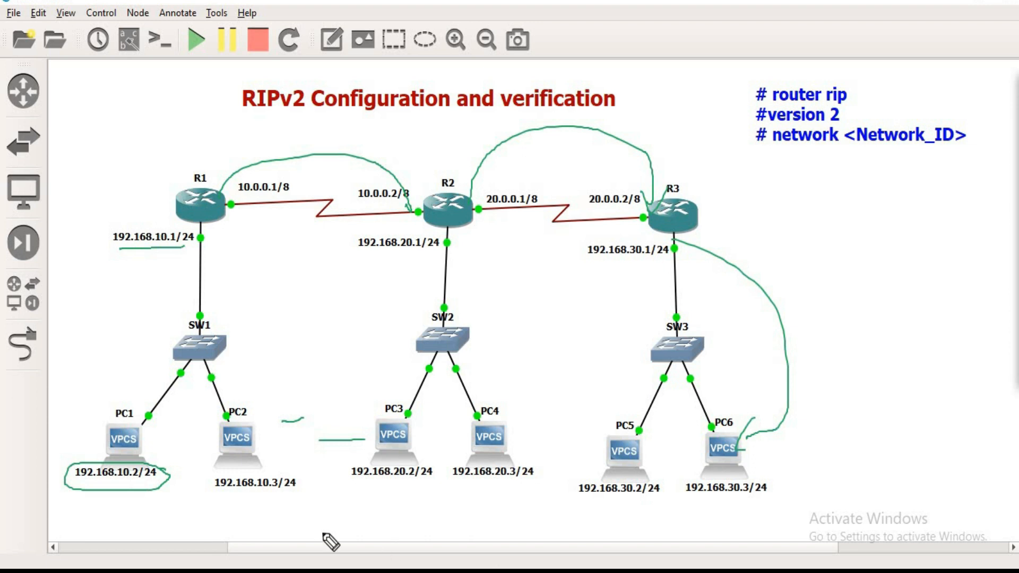
mouse_move(161, 490)
left_mouse_down()
mouse_move(364, 557)
mouse_move(569, 555)
mouse_move(677, 496)
mouse_move(687, 512)
mouse_move(680, 525)
mouse_move(711, 495)
mouse_move(733, 494)
left_mouse_up()
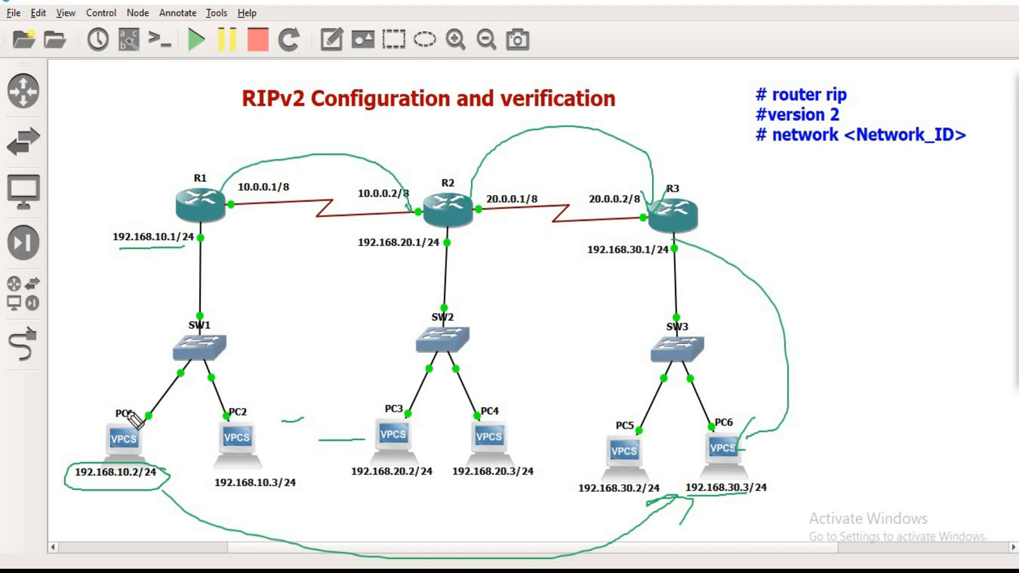
mouse_move(82, 427)
left_mouse_down()
mouse_move(129, 419)
mouse_move(132, 313)
mouse_move(172, 249)
mouse_move(193, 241)
mouse_move(178, 267)
left_mouse_up()
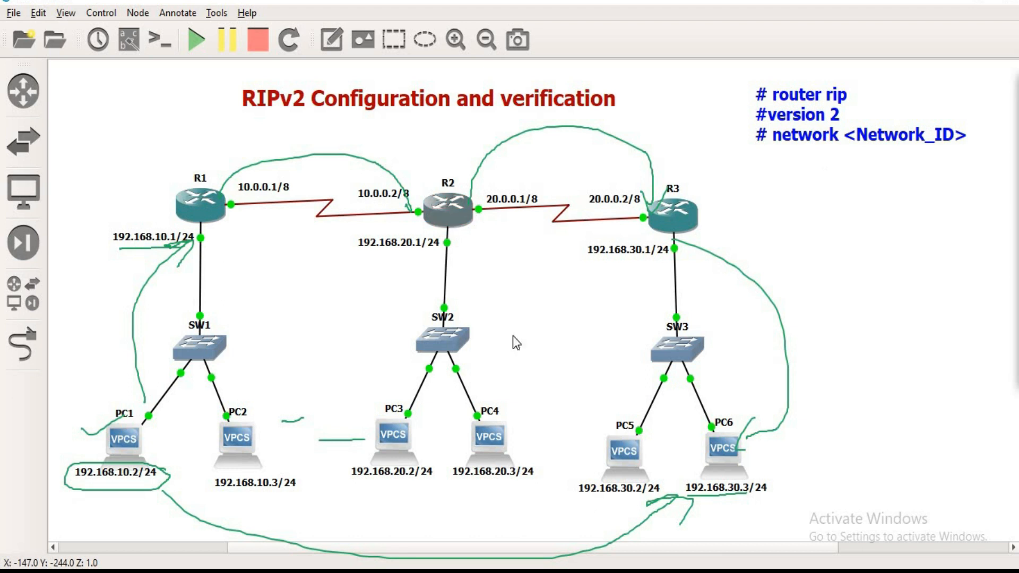
Step: Close the Epic Pen window and display R2's routing protocol settings with show ip protocols
right_click(592, 571)
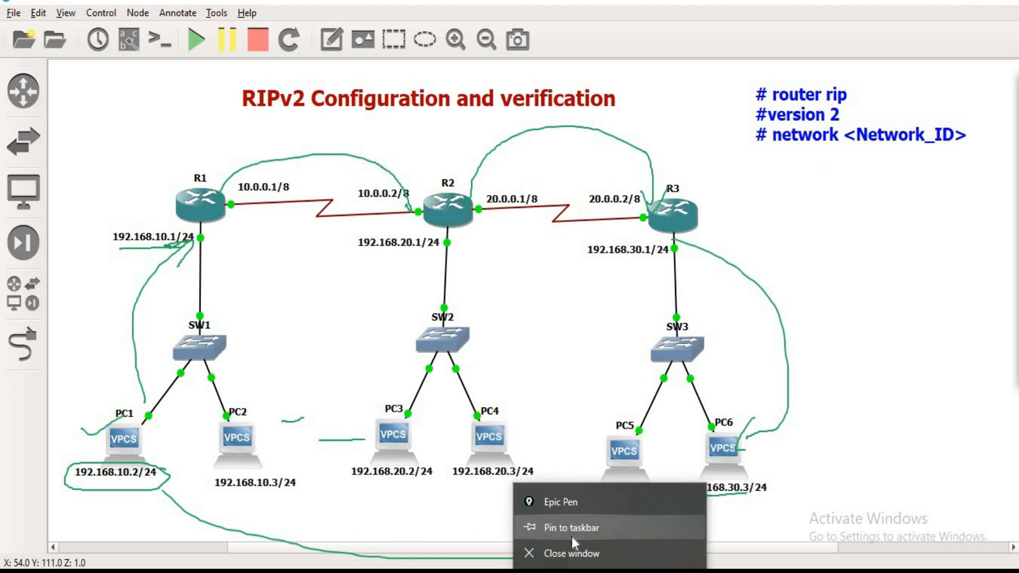
left_click(574, 554)
type("sh ")
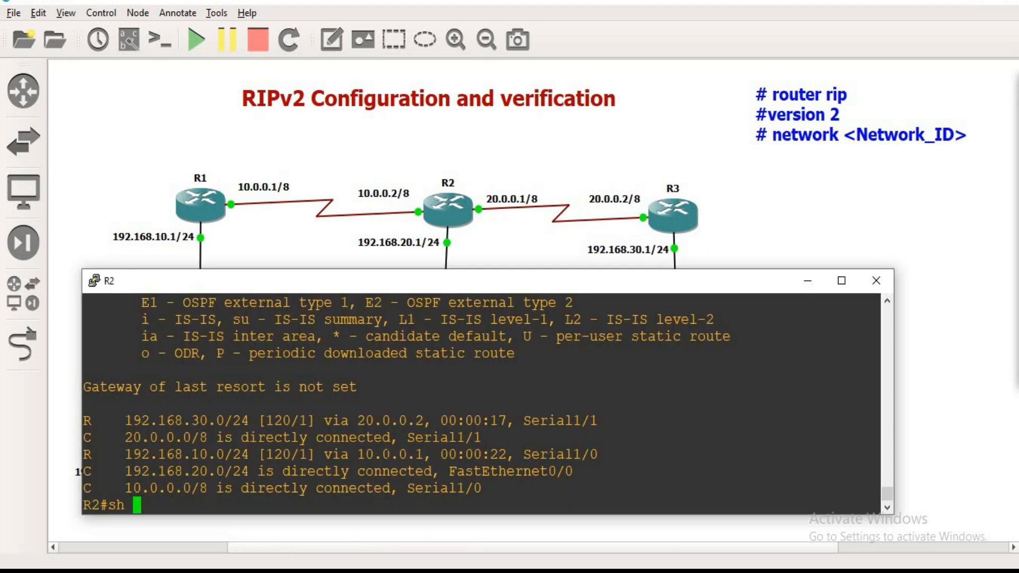
type("ip pro")
key("Tab")
key("Return")
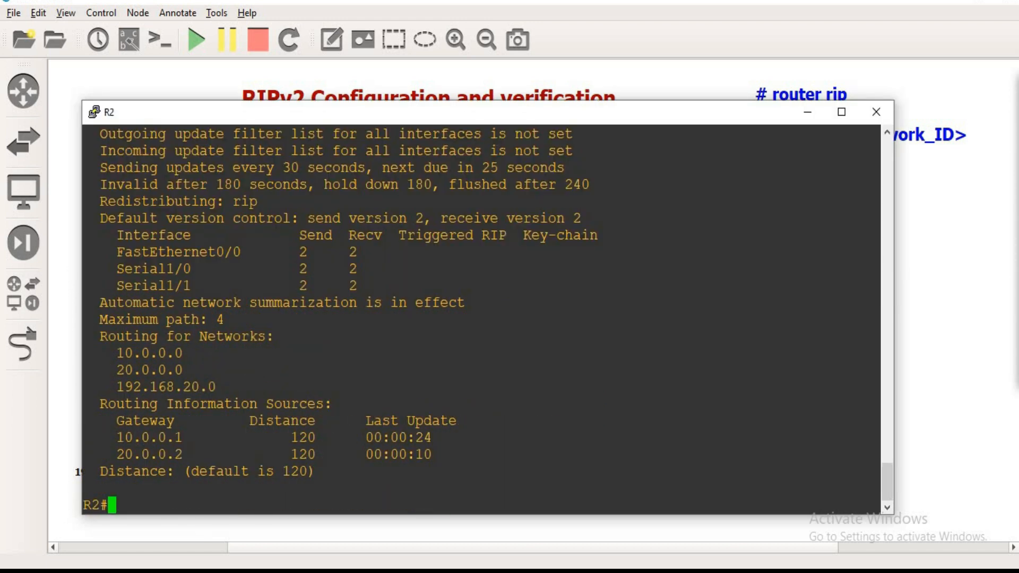
Step: Highlight gateways 10.0.0.1 and 20.0.0.2 under R2's routing information sources and compare them with the topology
left_click_drag(108, 437, 181, 437)
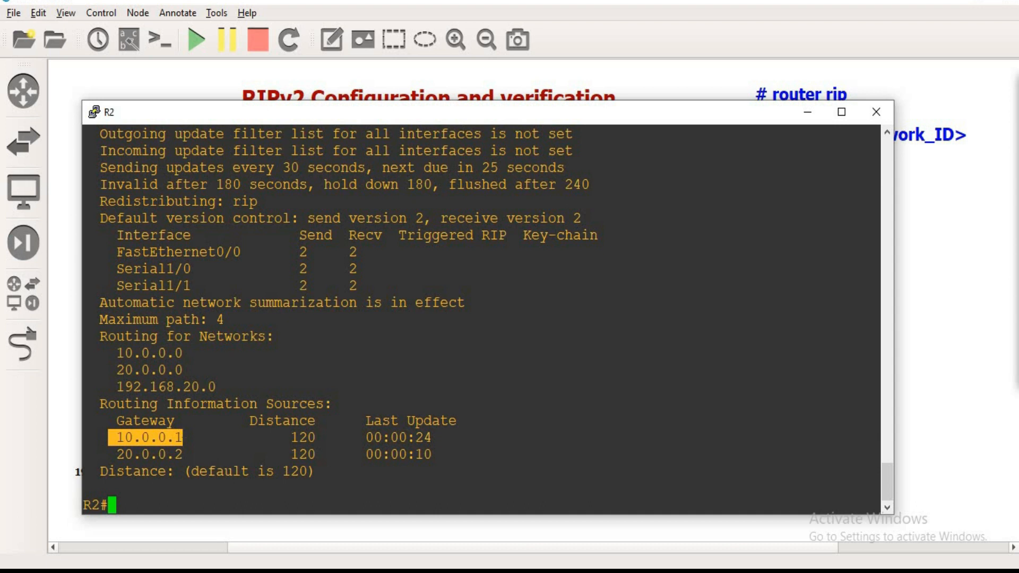
left_click_drag(450, 112, 447, 241)
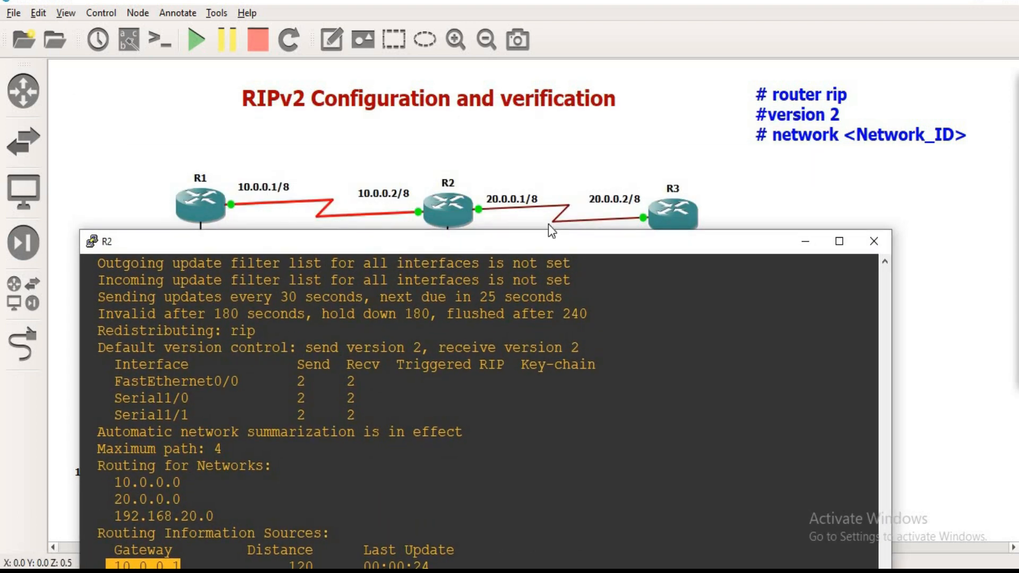
left_click_drag(619, 243, 663, 114)
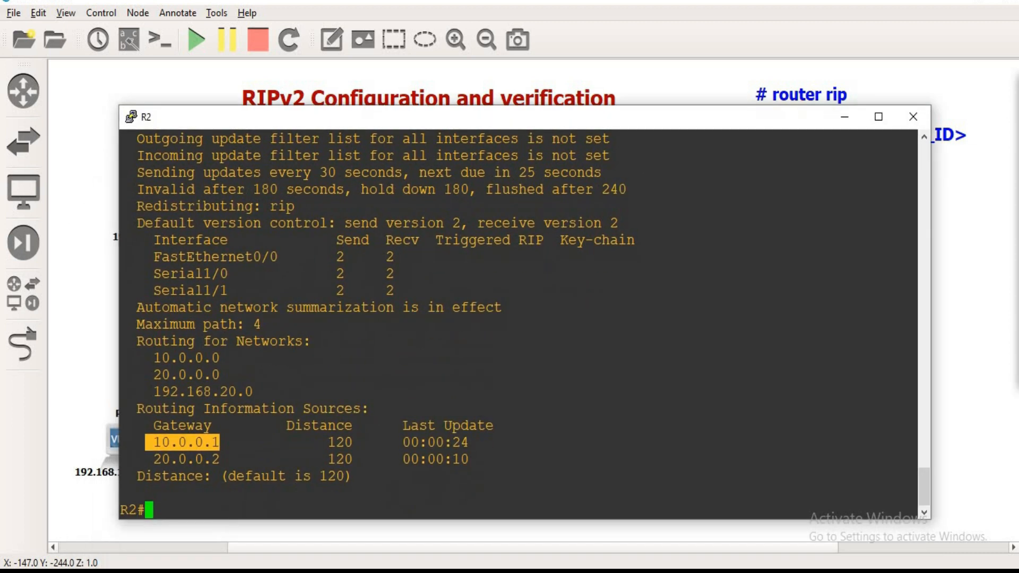
left_click_drag(145, 459, 220, 459)
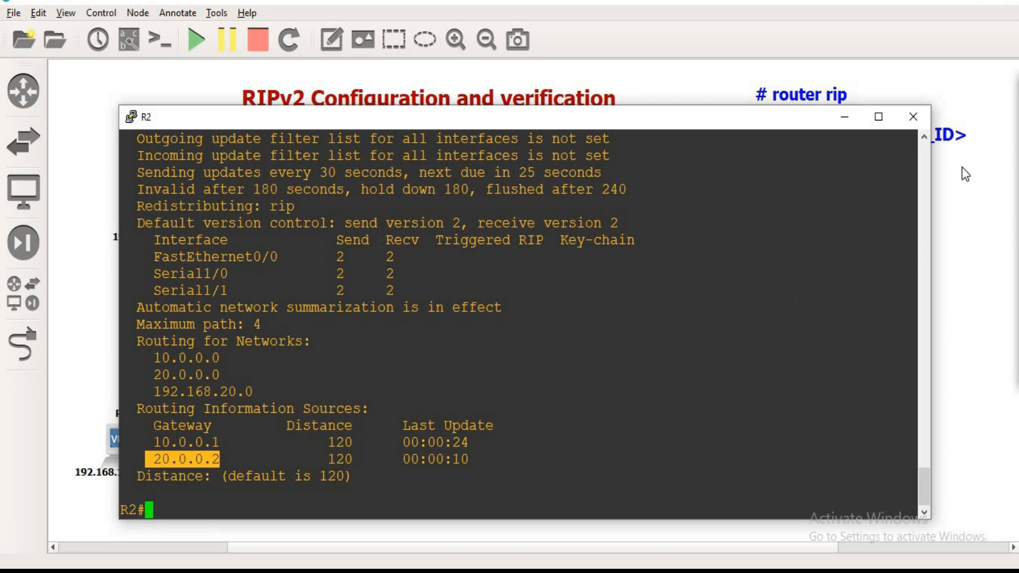
Step: Circle and underline the default distance of 120 in R2's output, then clear the drawings
left_click(961, 136)
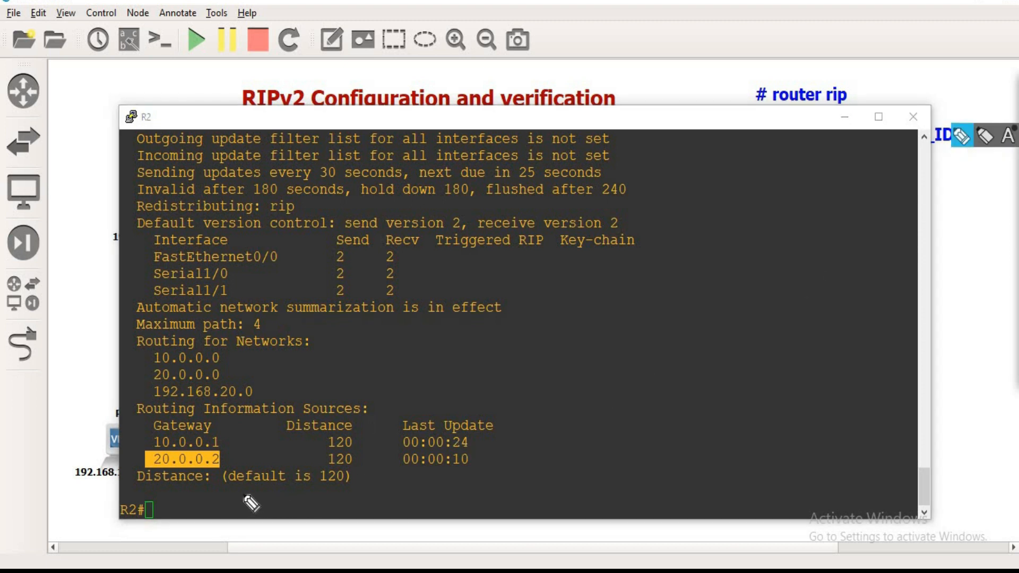
left_click_drag(215, 487, 226, 487)
mouse_move(286, 499)
left_mouse_down()
mouse_move(353, 500)
mouse_move(361, 469)
mouse_move(257, 463)
mouse_move(227, 492)
mouse_move(220, 461)
left_mouse_up()
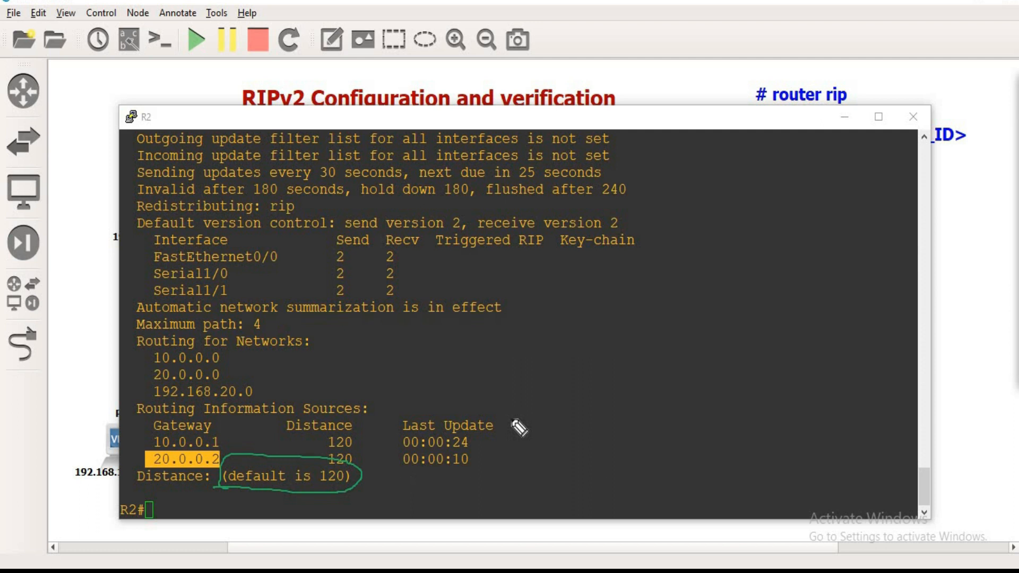
mouse_move(546, 372)
left_mouse_down()
mouse_move(545, 416)
mouse_move(552, 400)
left_mouse_up()
mouse_move(546, 372)
left_mouse_down()
mouse_move(570, 414)
mouse_move(605, 411)
left_mouse_up()
key("e")
left_click_drag(219, 485, 324, 496)
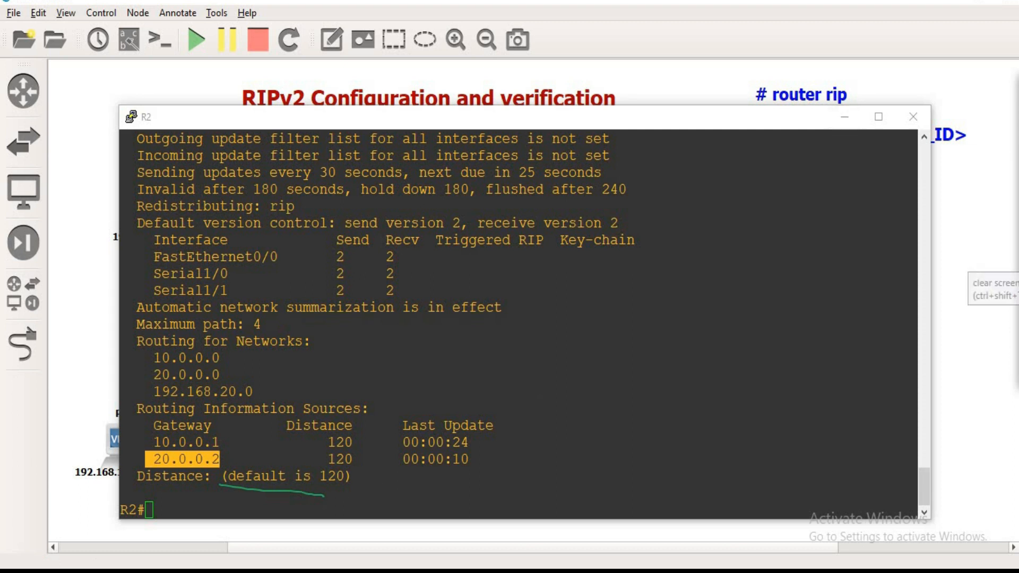
left_click(1017, 262)
left_click(545, 404)
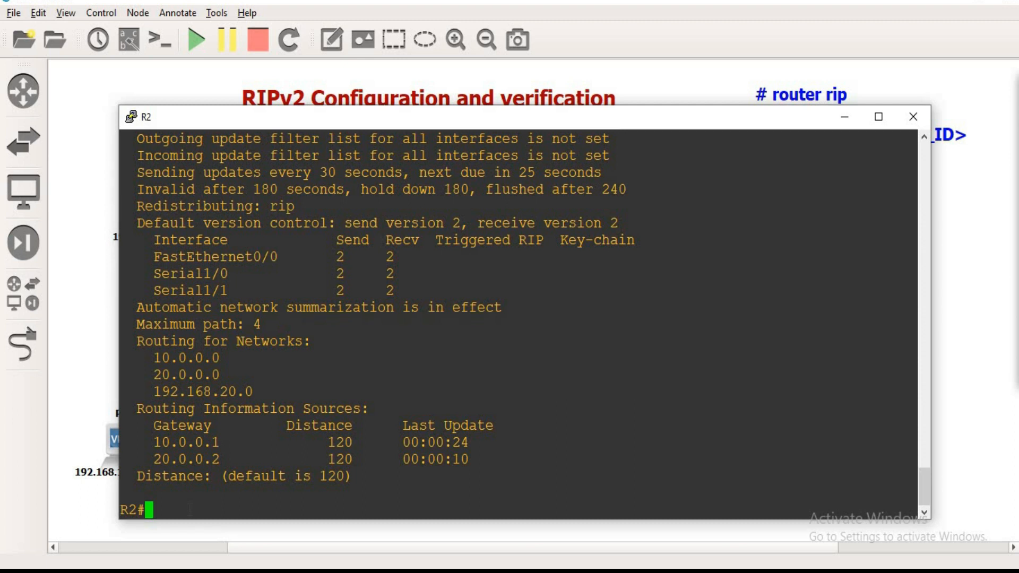
Step: Enable RIP debugging on R2 with debug ip rip and circle the 224.0.0.9 update address in the output
type("deb")
key("Tab")
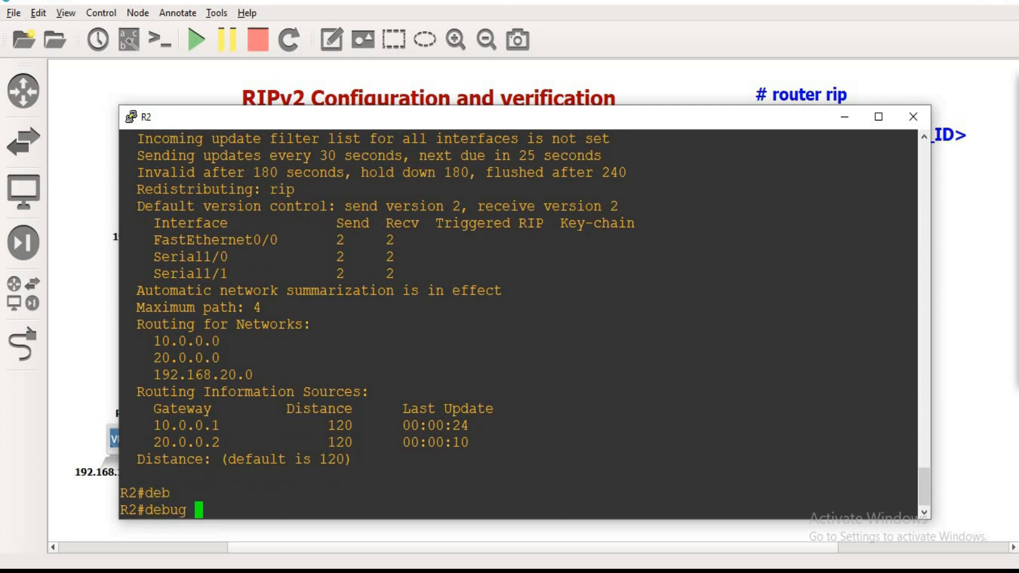
type("ip ri")
key("Tab")
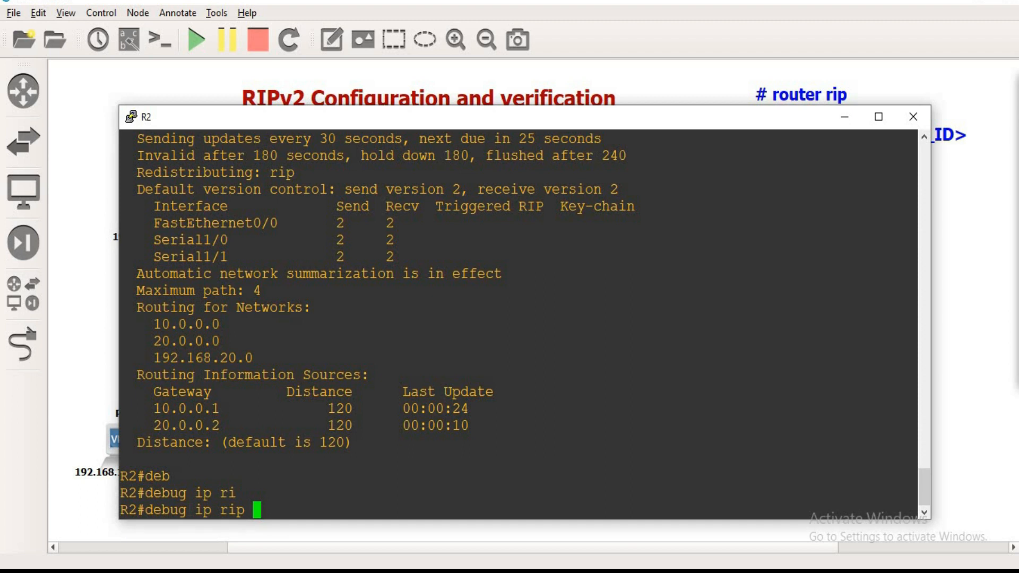
key("Return")
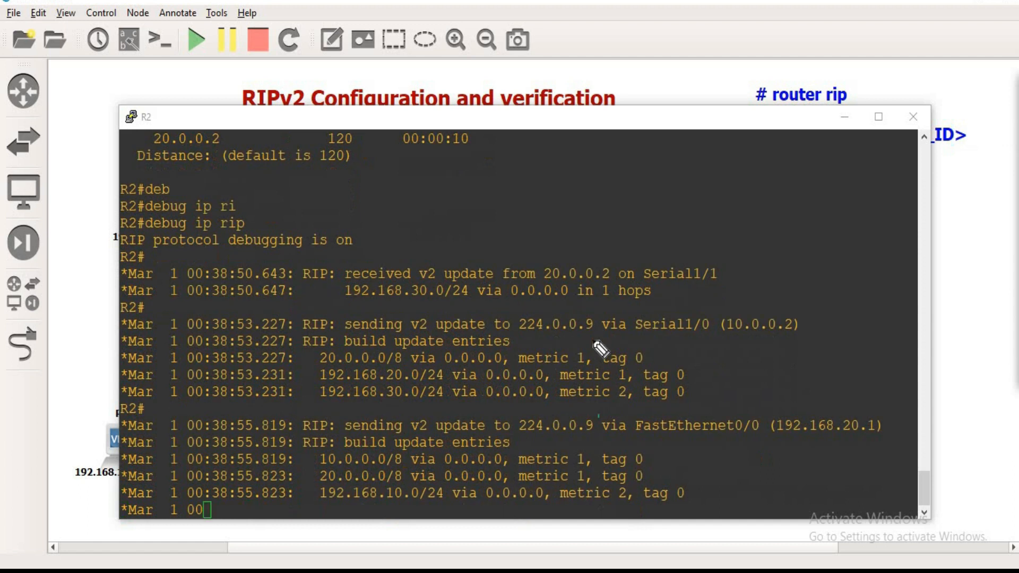
mouse_move(590, 292)
left_mouse_down()
mouse_move(529, 297)
mouse_move(587, 308)
mouse_move(591, 292)
left_mouse_up()
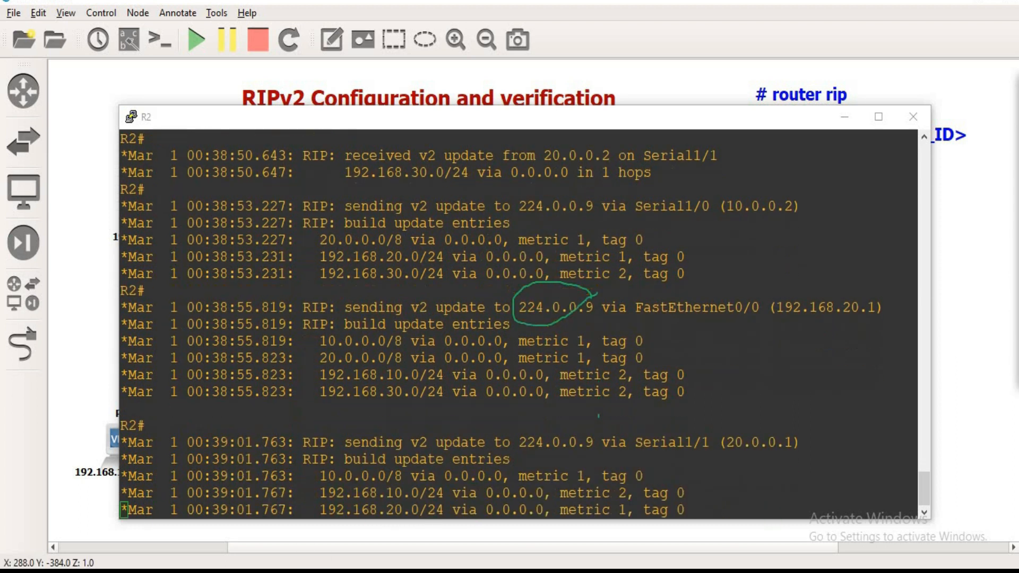
Step: Turn off RIP debugging on R2 with no debug ip rip
type("no de")
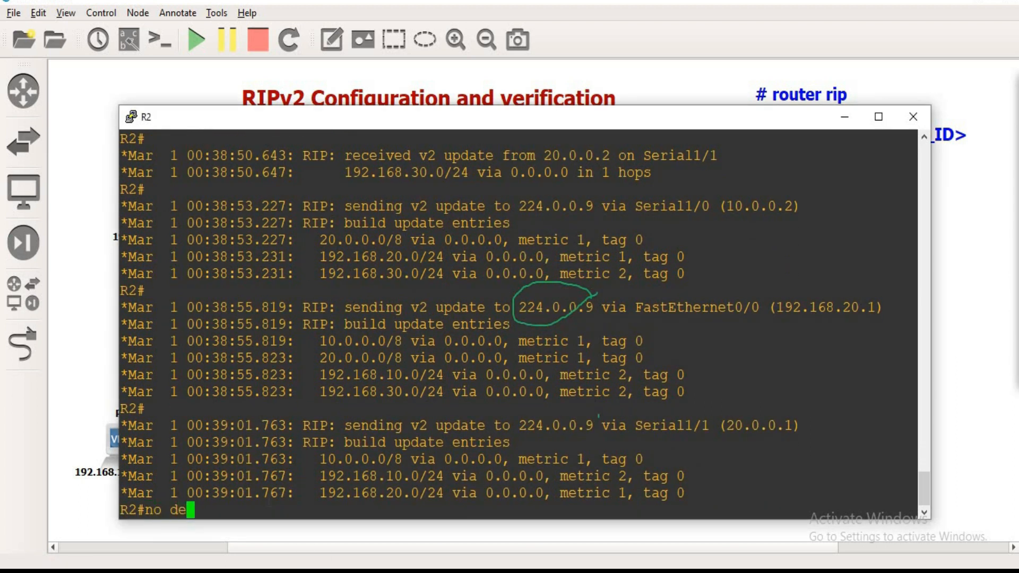
key("Tab")
type("ip ri")
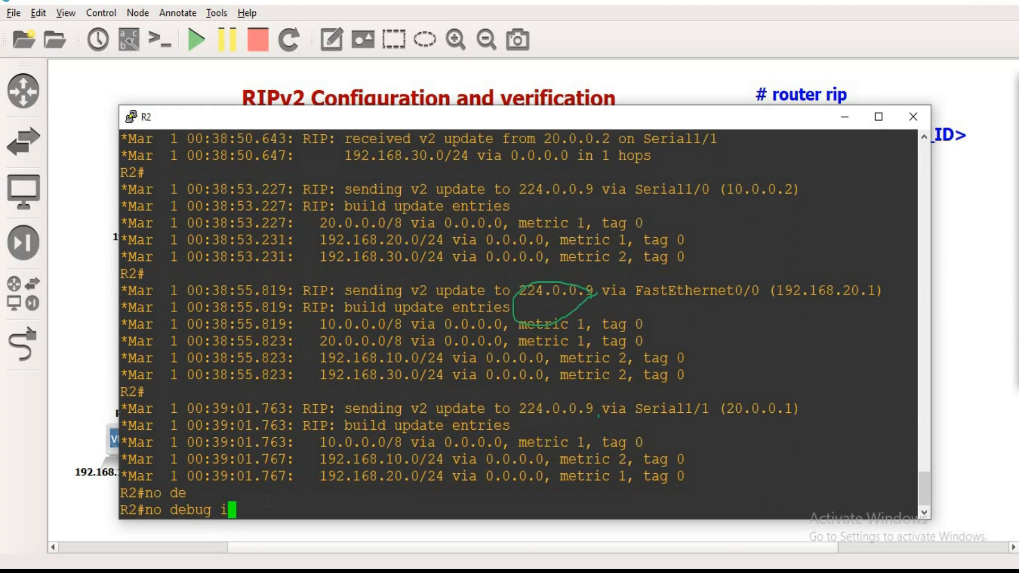
key("Tab")
key("Return")
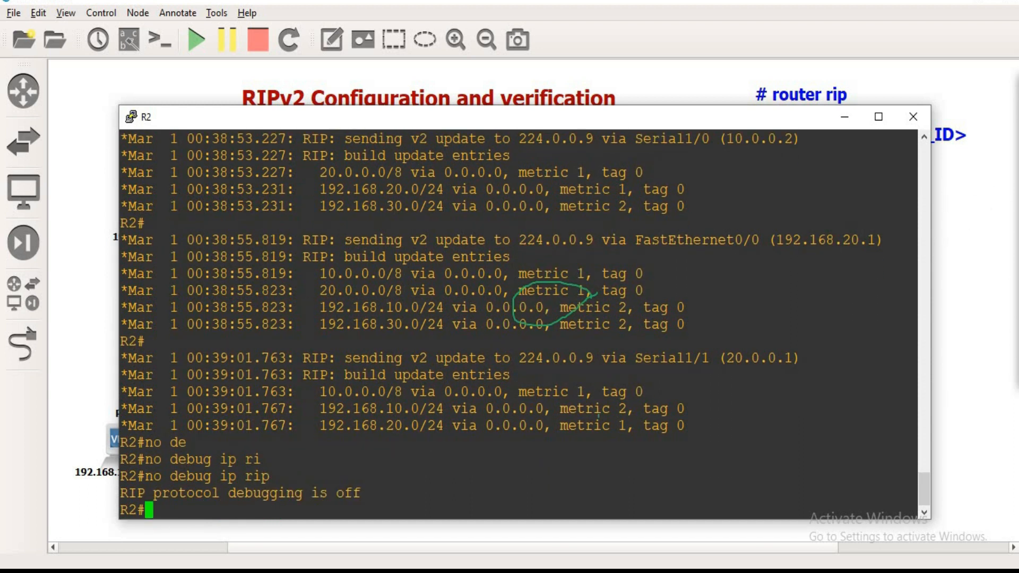
Step: Clear the old drawing, circle 224.0.0.9 in the Serial1/1 update line, and outline its first octet, 224
left_click(1015, 147)
left_click(1015, 261)
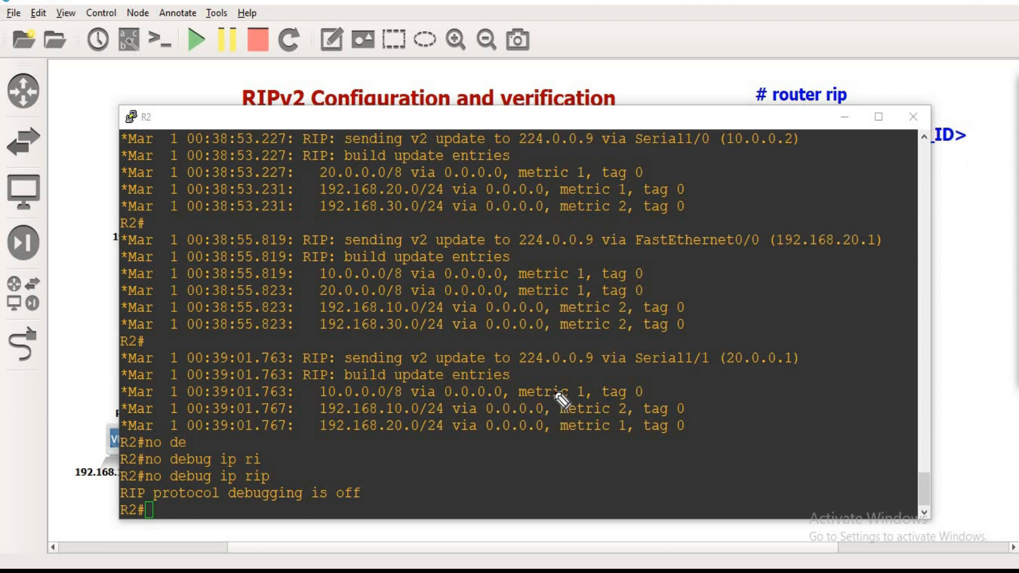
mouse_move(597, 350)
left_mouse_down()
mouse_move(575, 343)
mouse_move(513, 362)
mouse_move(589, 374)
mouse_move(597, 348)
left_mouse_up()
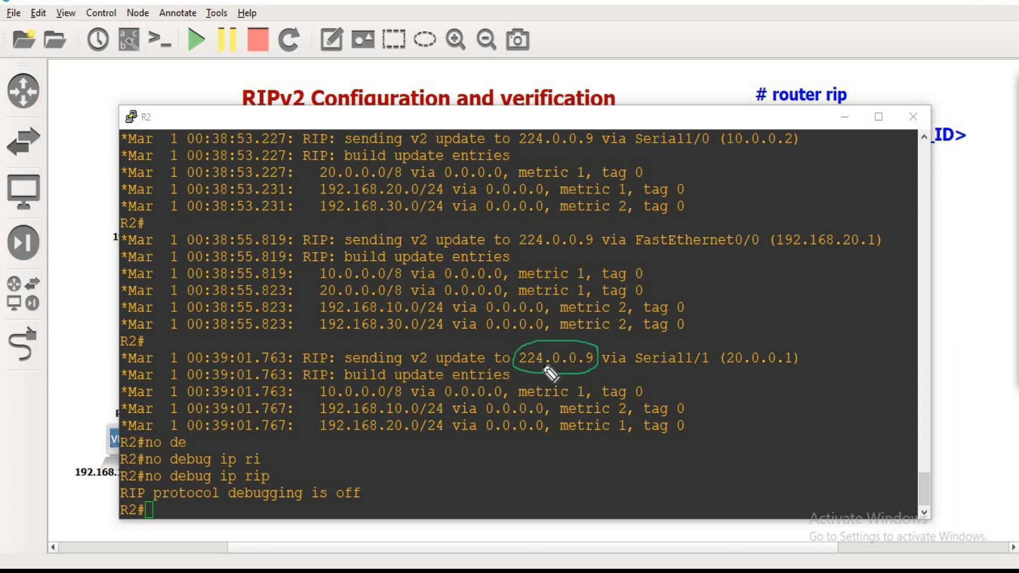
mouse_move(539, 366)
left_mouse_down()
mouse_move(524, 341)
mouse_move(516, 367)
left_mouse_up()
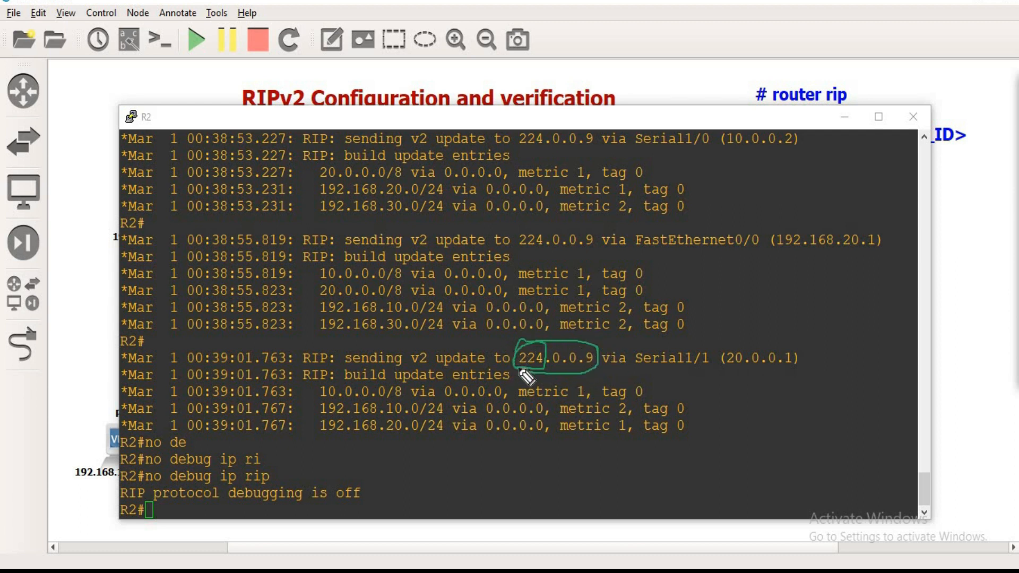
Step: Box RIPv2 in the diagram title, underline "sending v2 update to" in the last update line, and outline its Serial1/1 interface
mouse_move(237, 85)
left_mouse_down()
mouse_move(301, 95)
mouse_move(303, 109)
mouse_move(257, 110)
mouse_move(229, 86)
left_mouse_up()
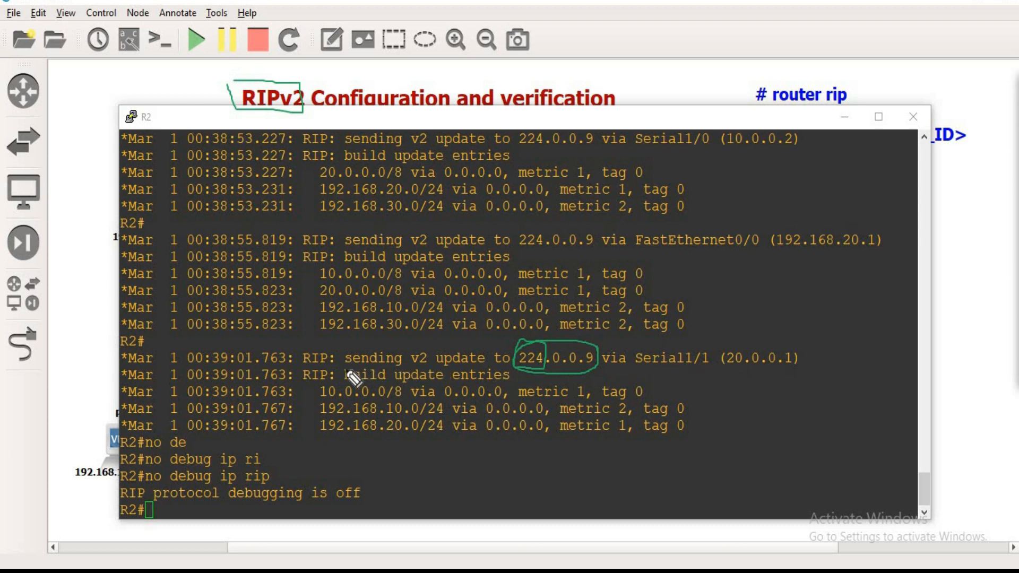
left_click_drag(344, 366, 510, 367)
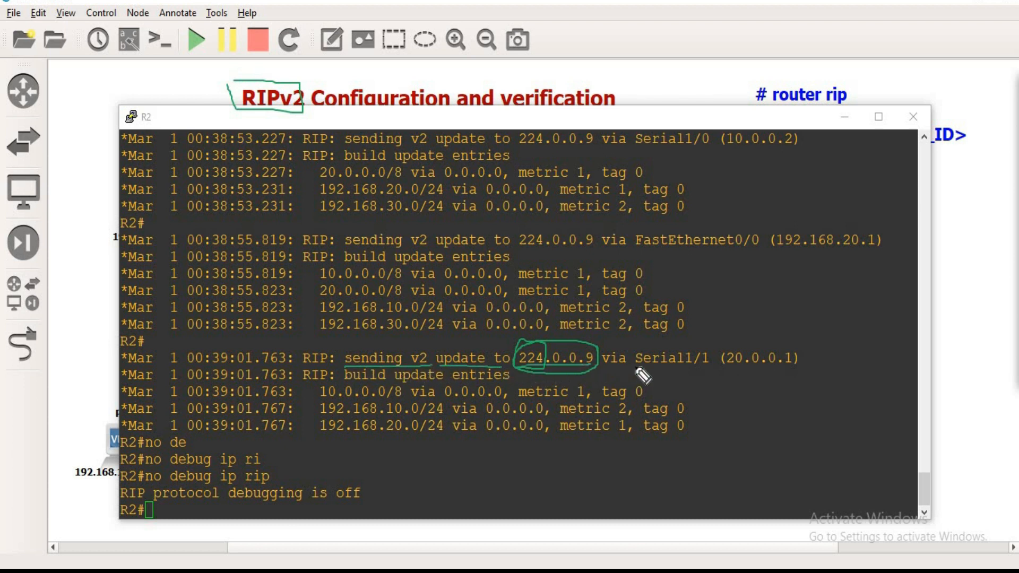
mouse_move(637, 370)
left_mouse_down()
mouse_move(711, 367)
mouse_move(714, 344)
left_mouse_up()
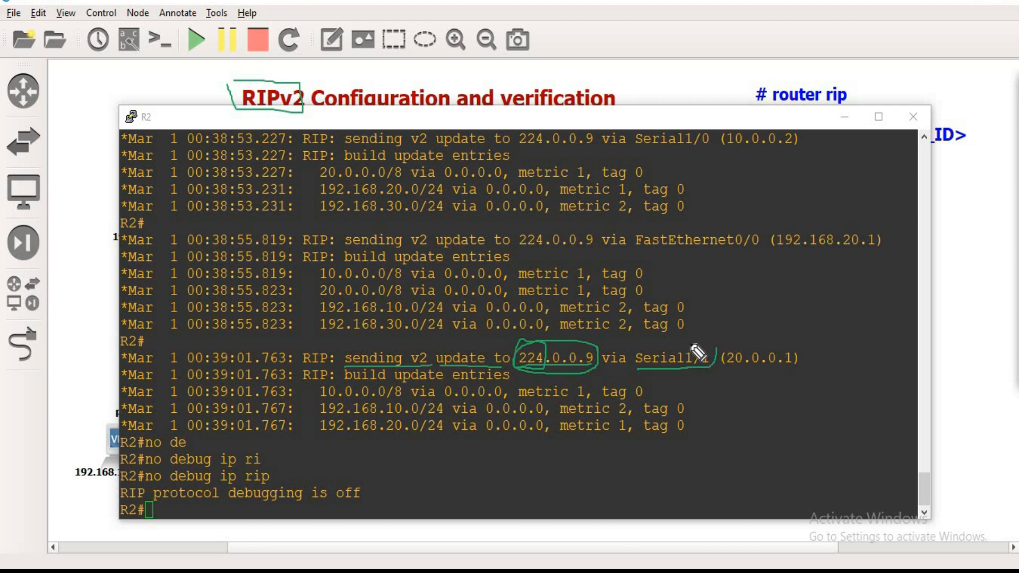
left_click_drag(637, 346, 631, 375)
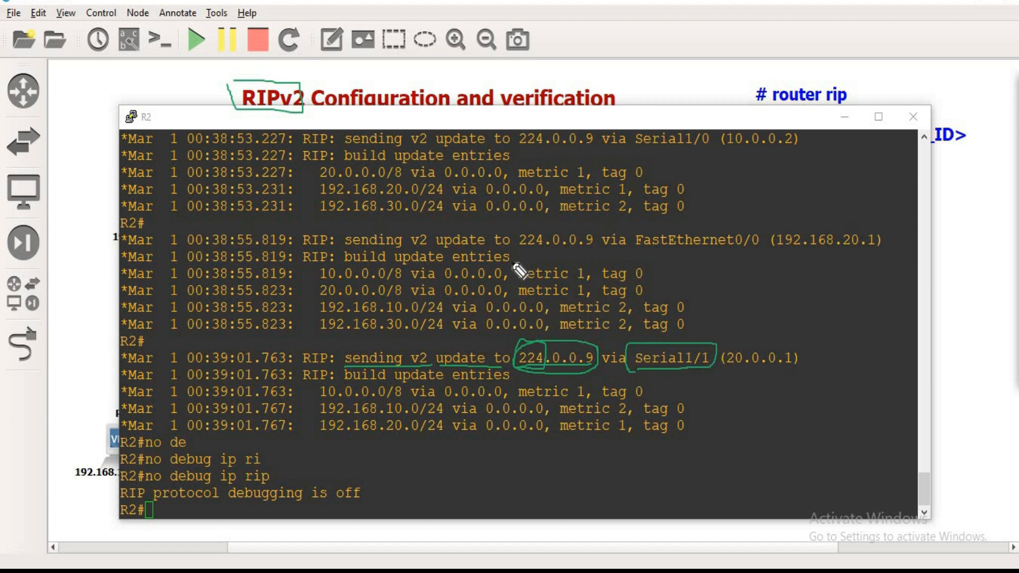
Step: Circle 224.0.0.9, FastEthernet0/0 and 192.168.20.1 in the FastEthernet0/0 update line, and add check marks above the interface and its address
mouse_move(528, 253)
left_mouse_down()
mouse_move(600, 246)
mouse_move(568, 220)
mouse_move(513, 242)
left_mouse_up()
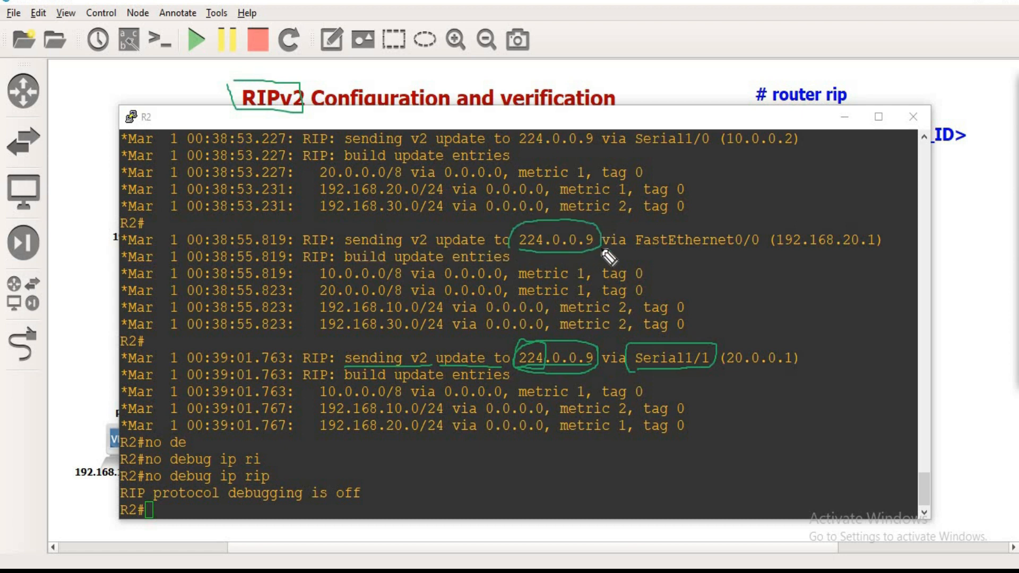
mouse_move(643, 254)
left_mouse_down()
mouse_move(735, 254)
mouse_move(757, 223)
mouse_move(631, 248)
mouse_move(629, 223)
left_mouse_up()
left_click_drag(800, 256, 787, 259)
left_click_drag(699, 222, 733, 197)
left_click_drag(807, 224, 855, 173)
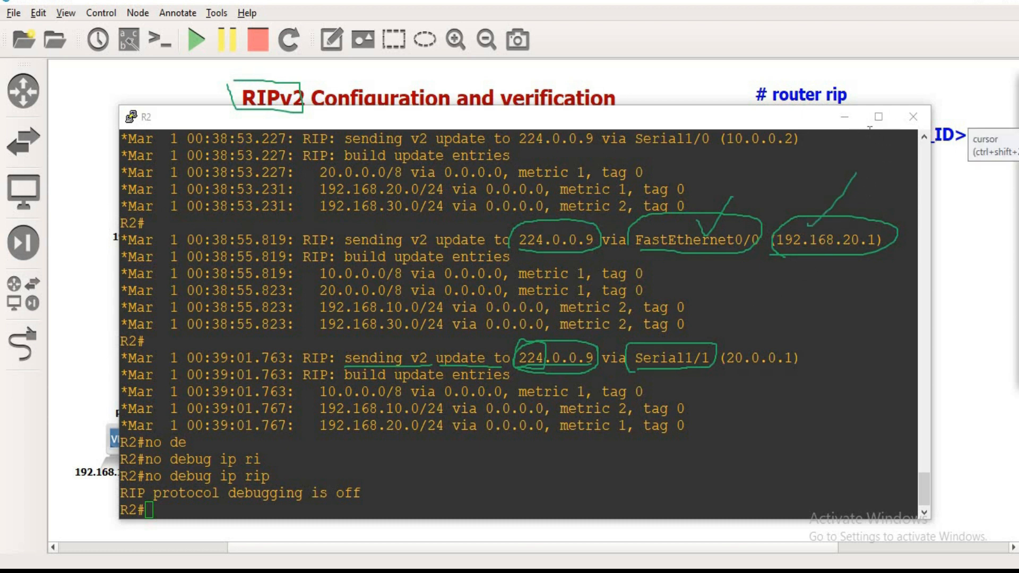
Step: Minimize the R2 console and clear all drawings from the topology
left_click(844, 116)
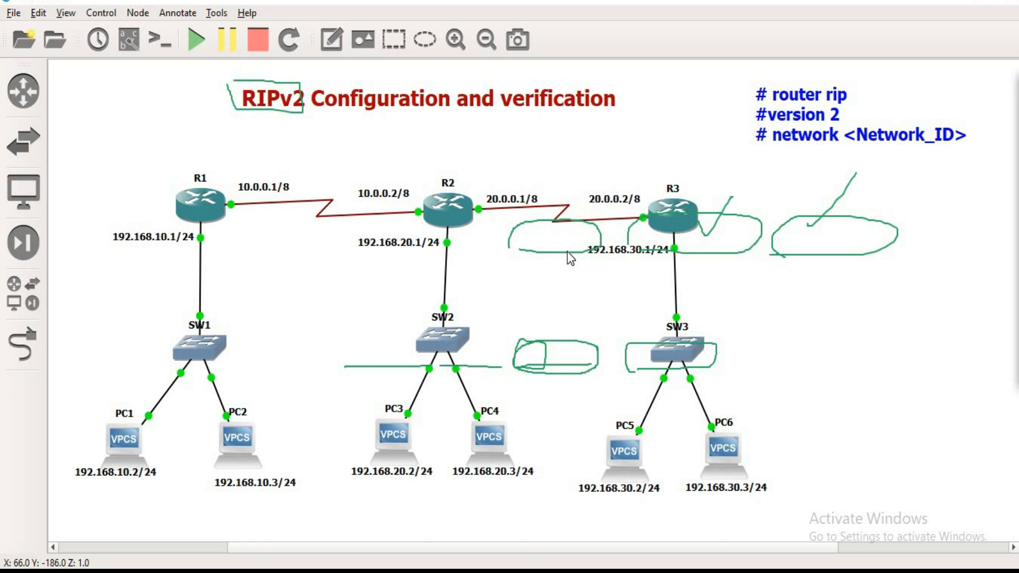
left_click(982, 279)
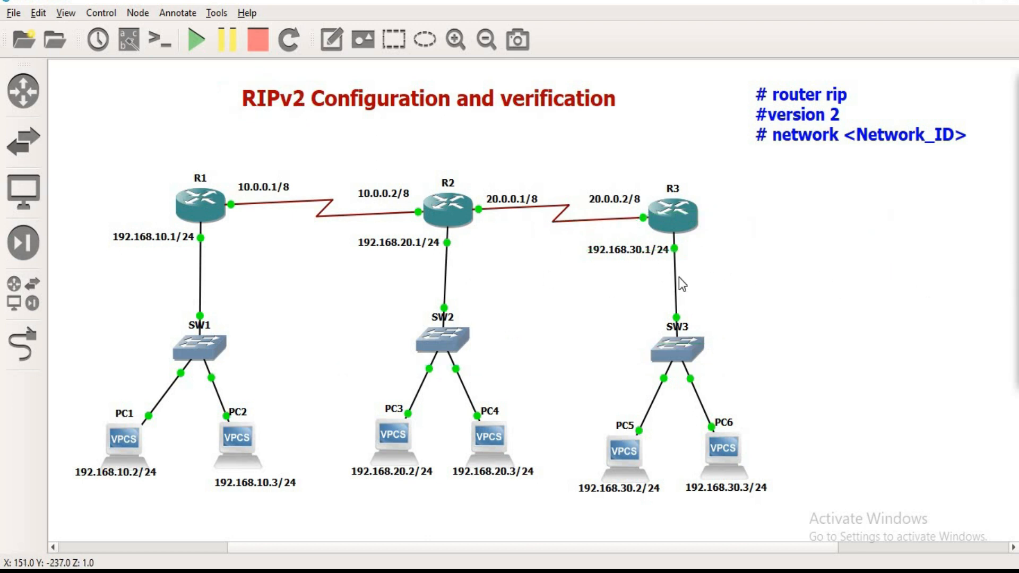
Step: Start a new text note in the empty area below the RIP configuration commands
left_click(332, 39)
left_click(751, 186)
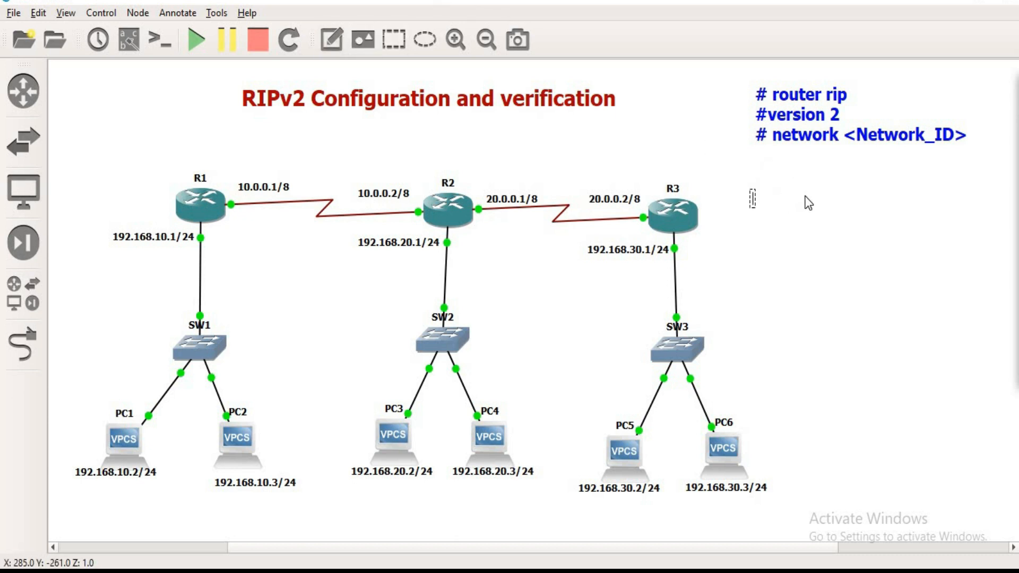